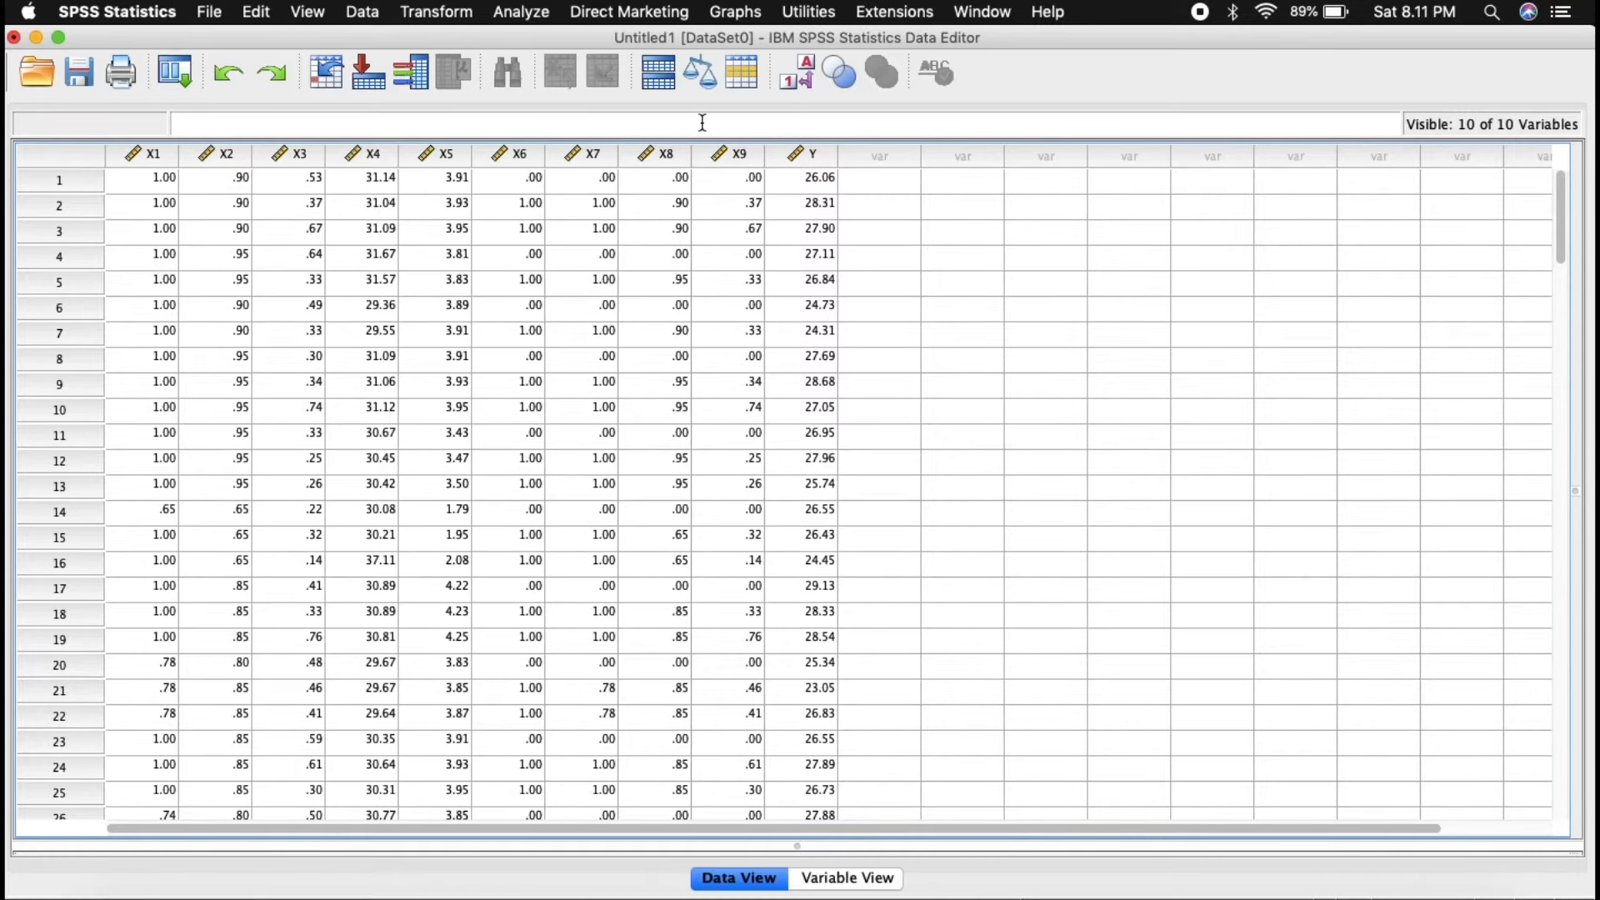
- Set up a linear regression with Y as the dependent variable and X1 through X9 as the independent variables
{"action": "left_click", "coordinate": [541, 12]}
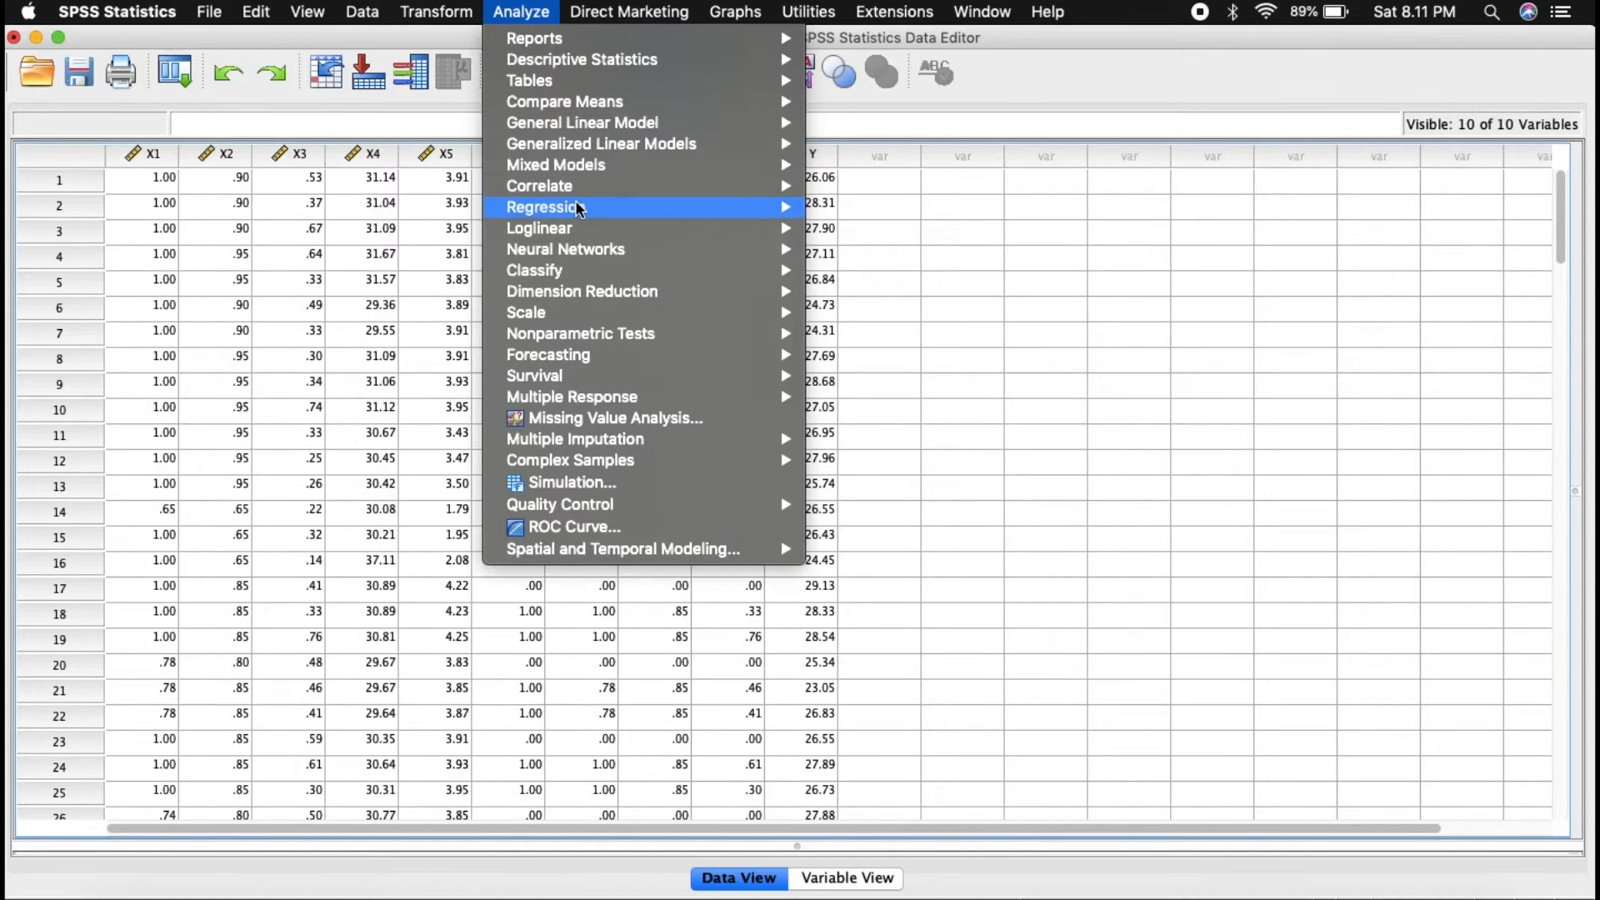
{"action": "mouse_move", "coordinate": [581, 209]}
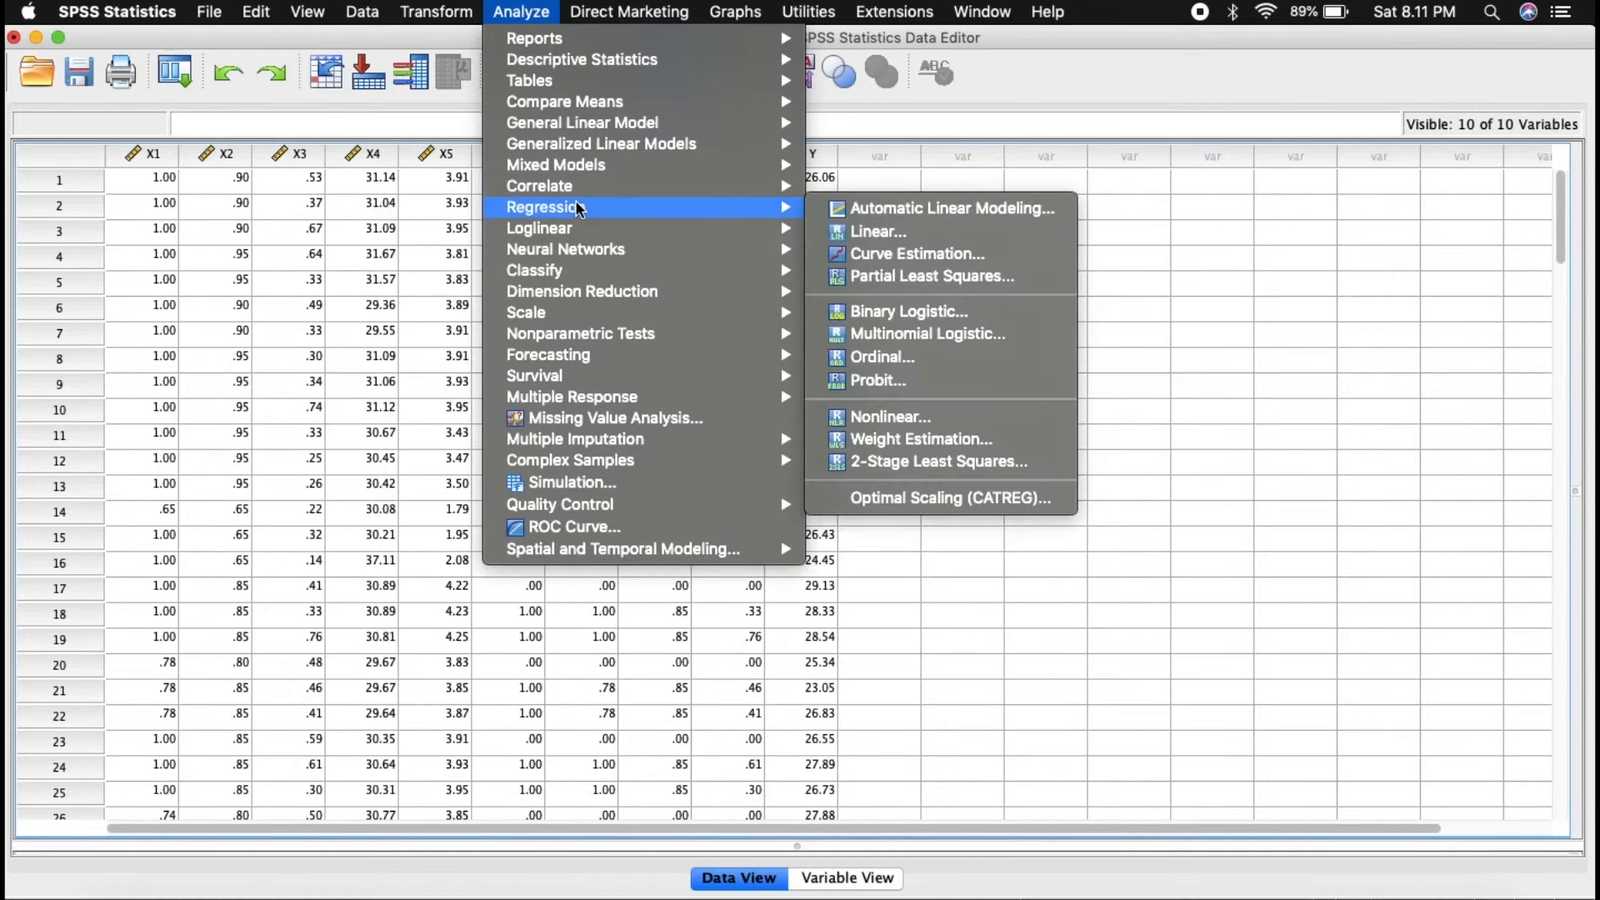
{"action": "left_click", "coordinate": [902, 234]}
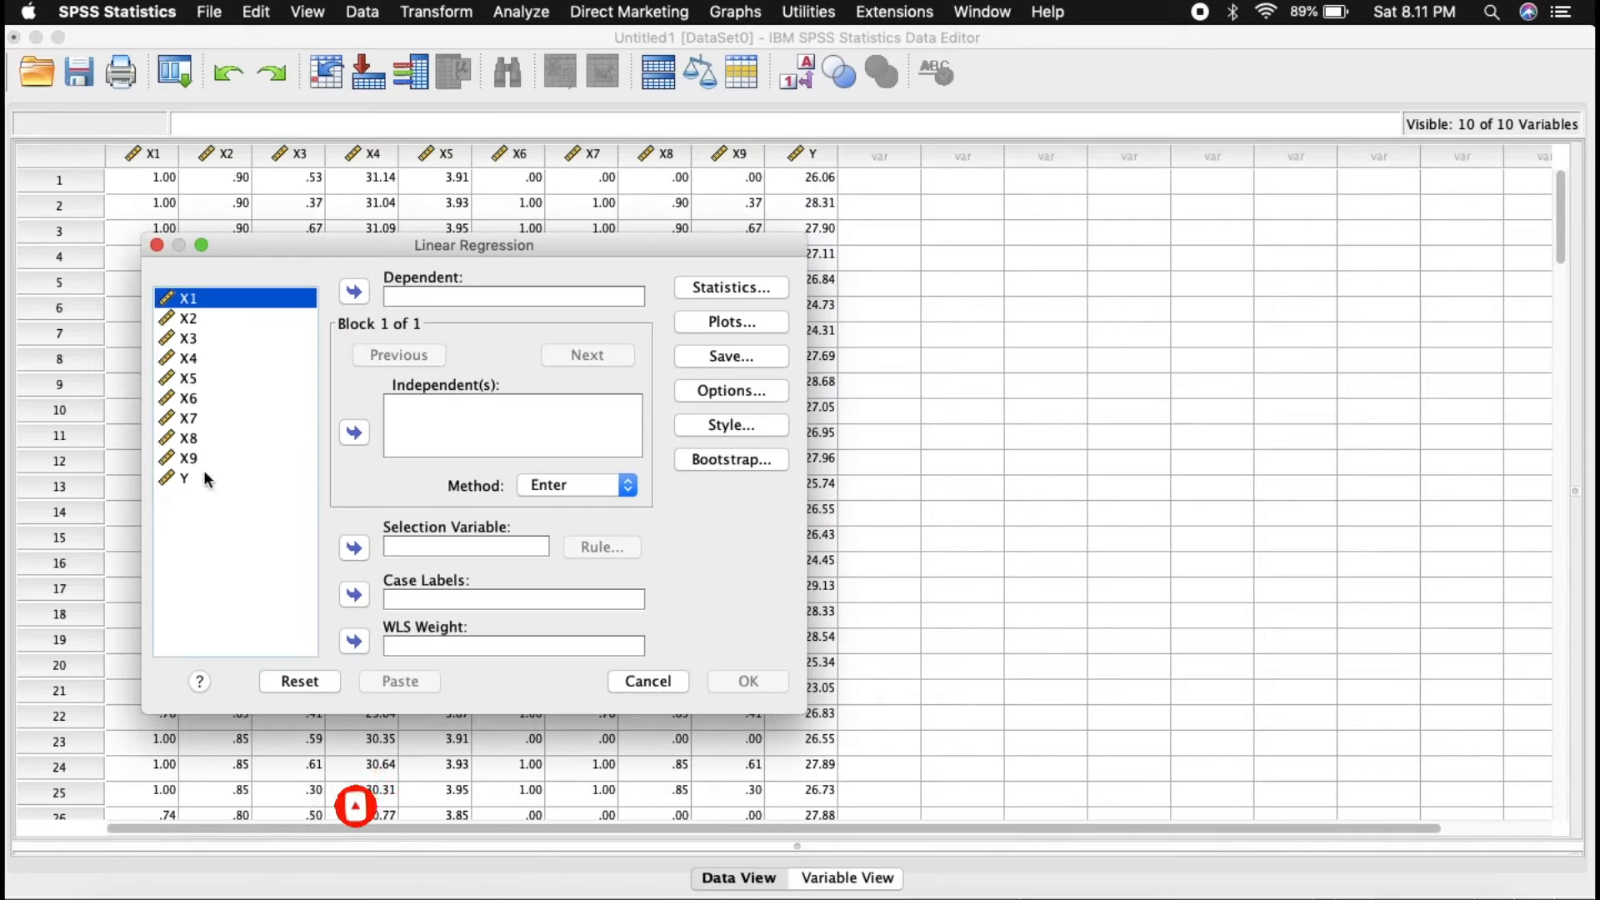
{"action": "left_click", "coordinate": [188, 477]}
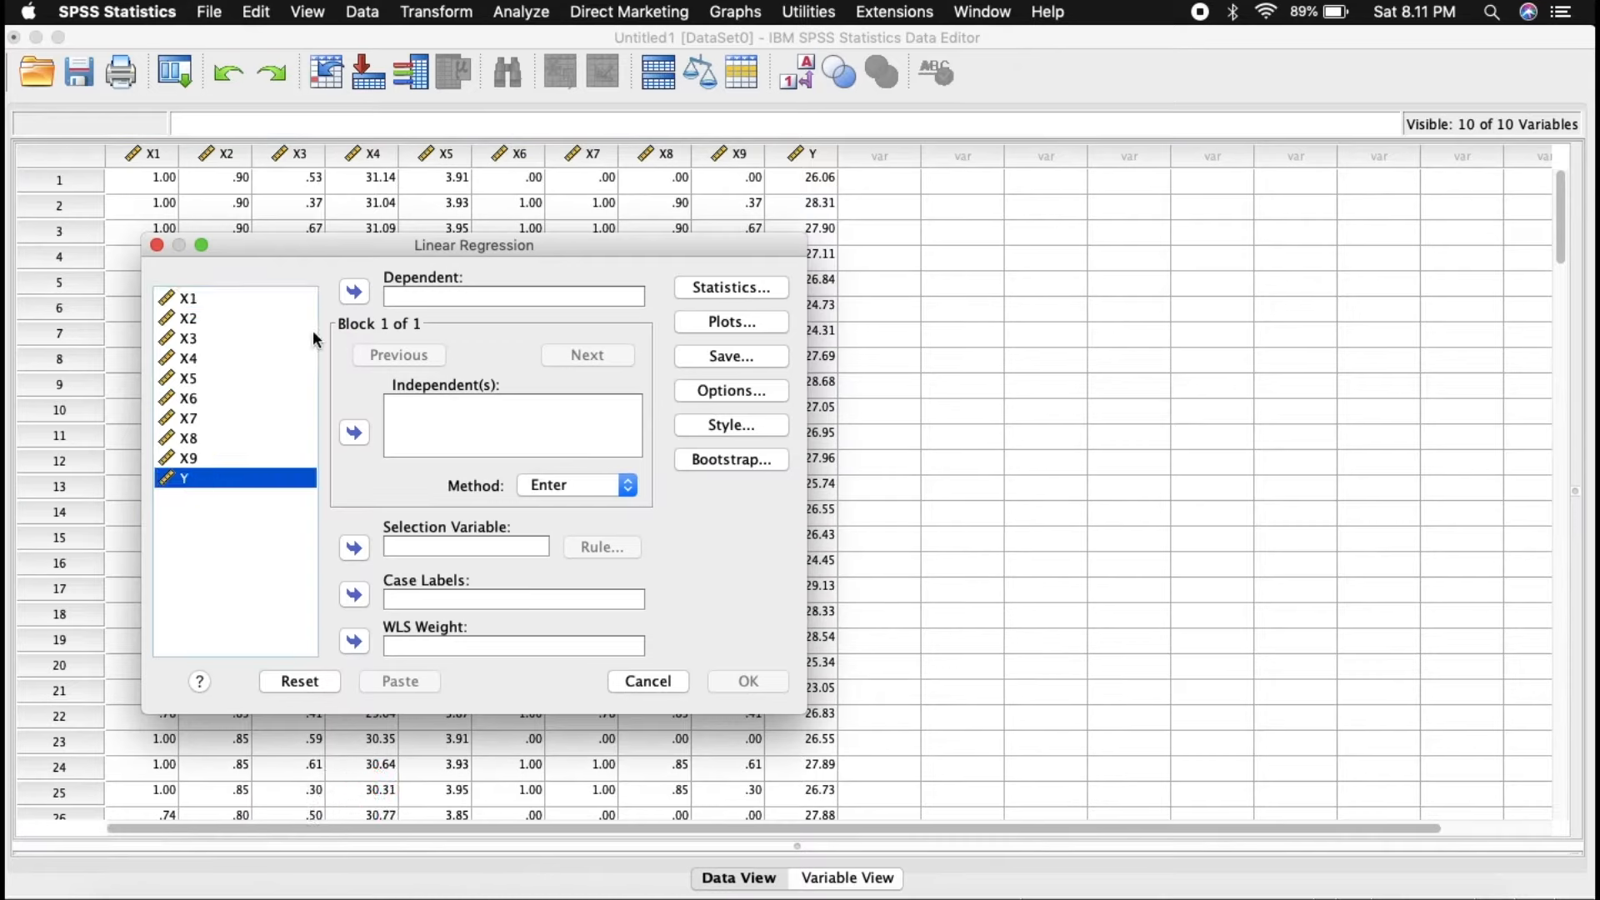
{"action": "left_click", "coordinate": [354, 293]}
{"action": "left_click", "coordinate": [194, 391]}
{"action": "key", "text": "super+a"}
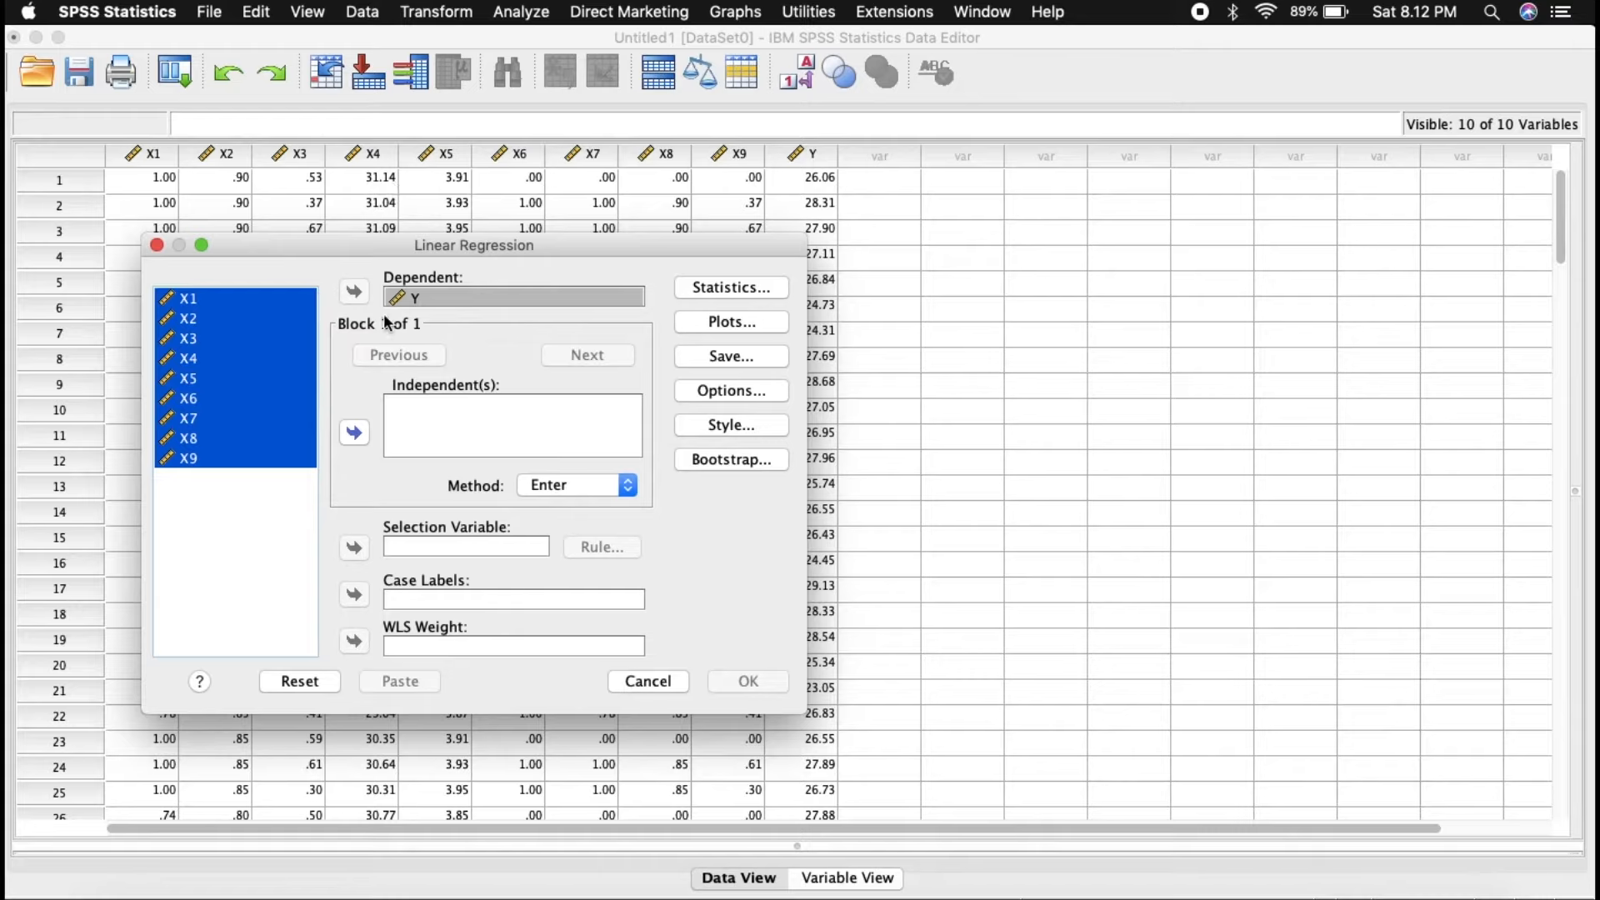
{"action": "left_click", "coordinate": [353, 435]}
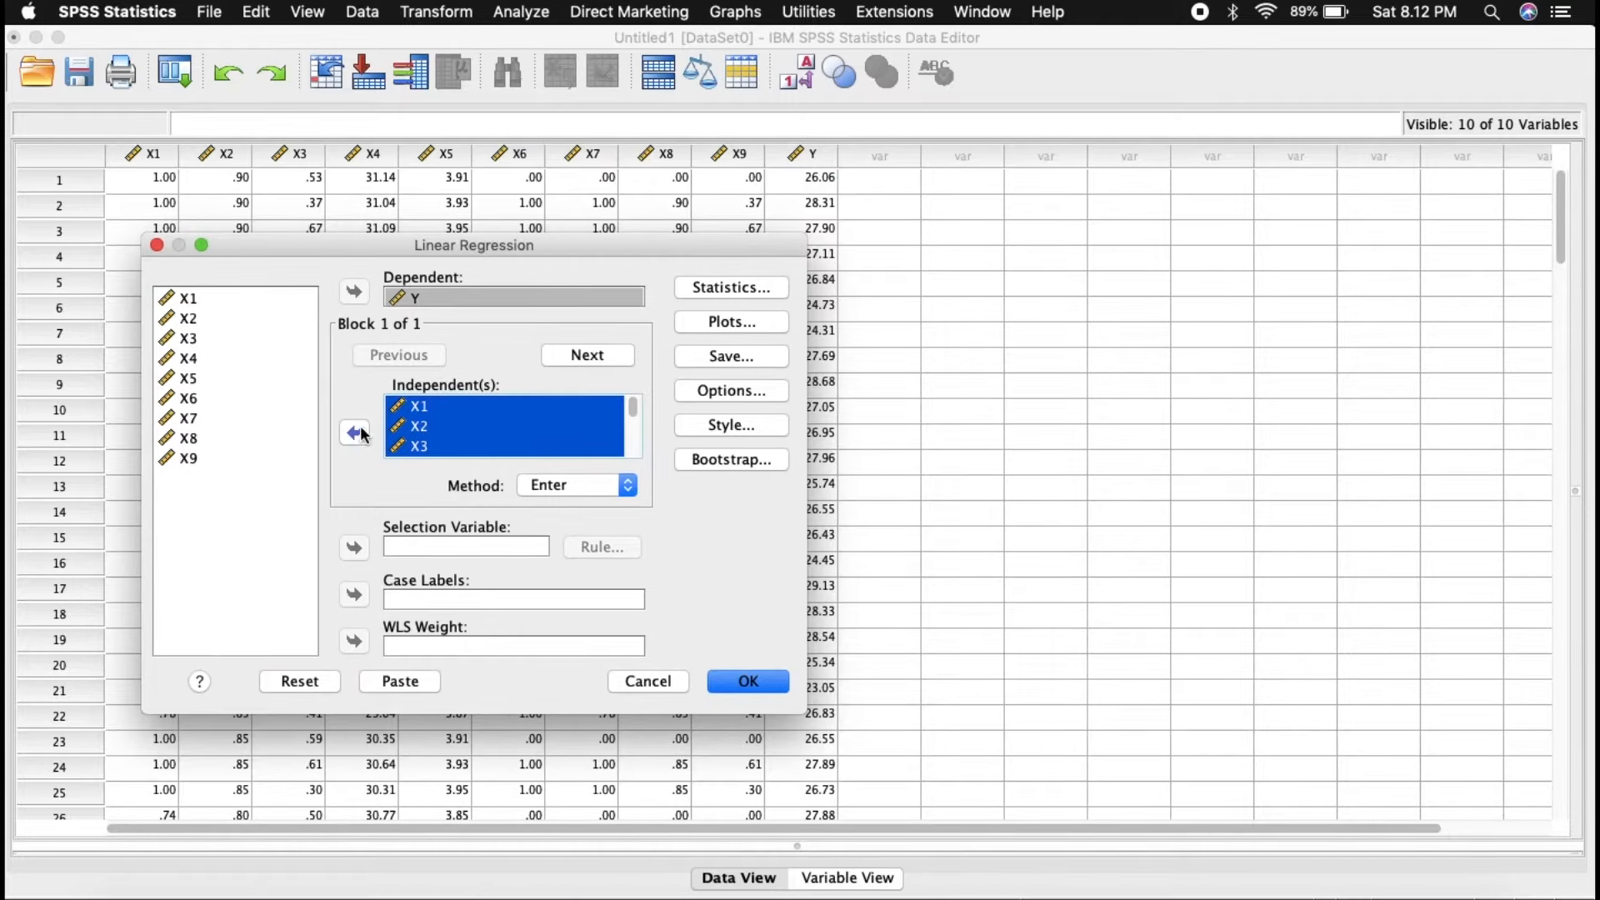
- Choose to save the unstandardized residuals and run the regression
{"action": "left_click", "coordinate": [712, 358]}
{"action": "left_click", "coordinate": [553, 97]}
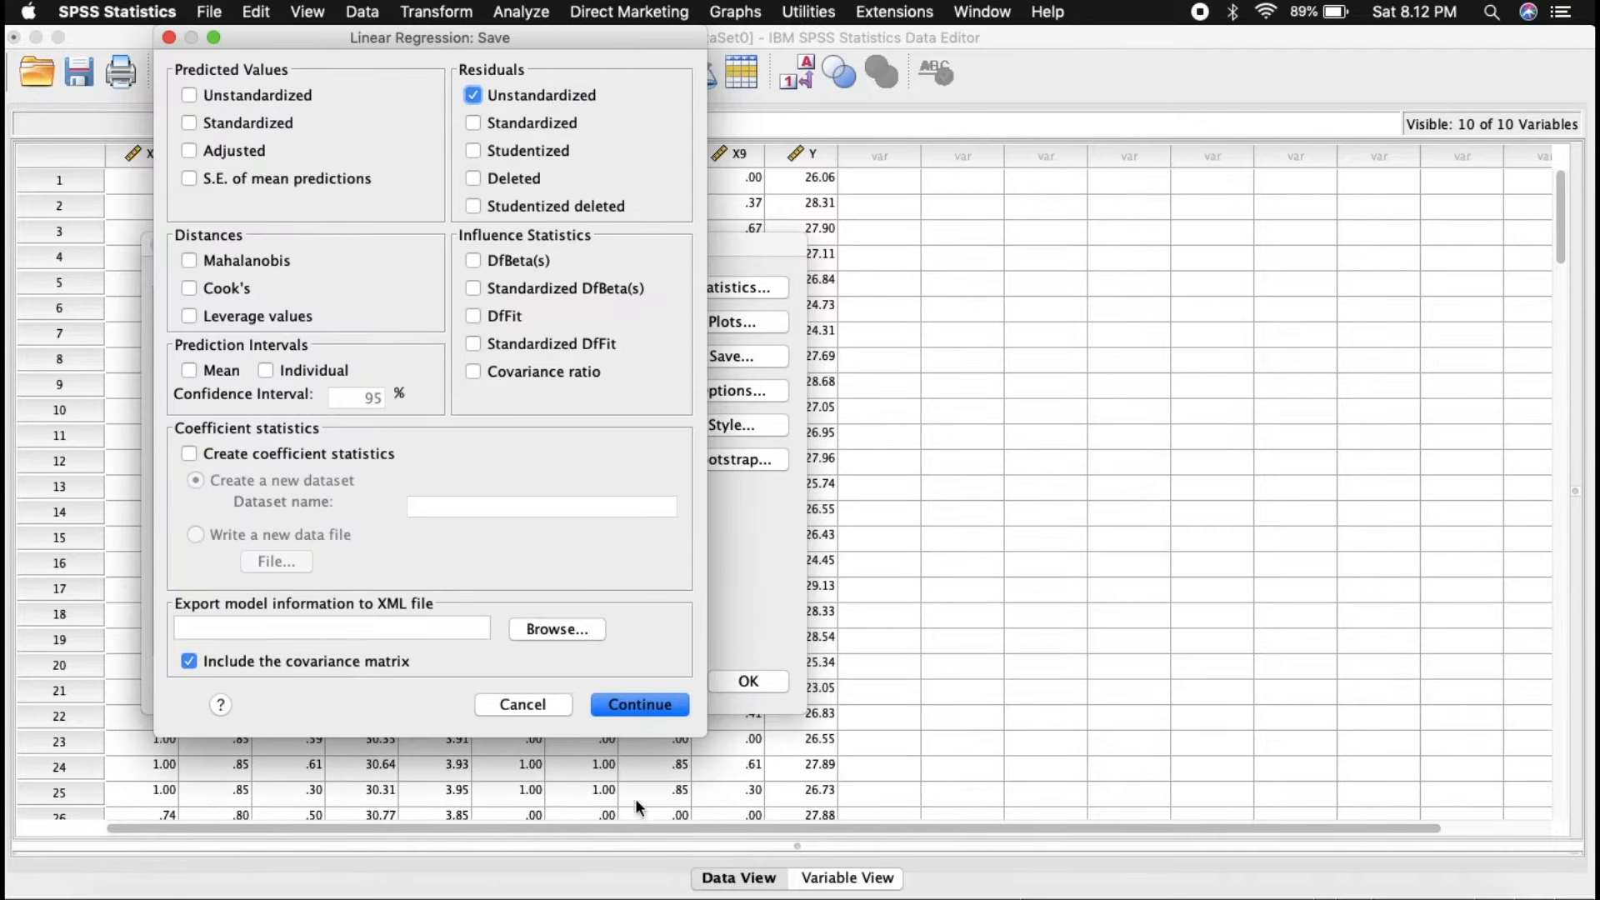
{"action": "left_click", "coordinate": [637, 702]}
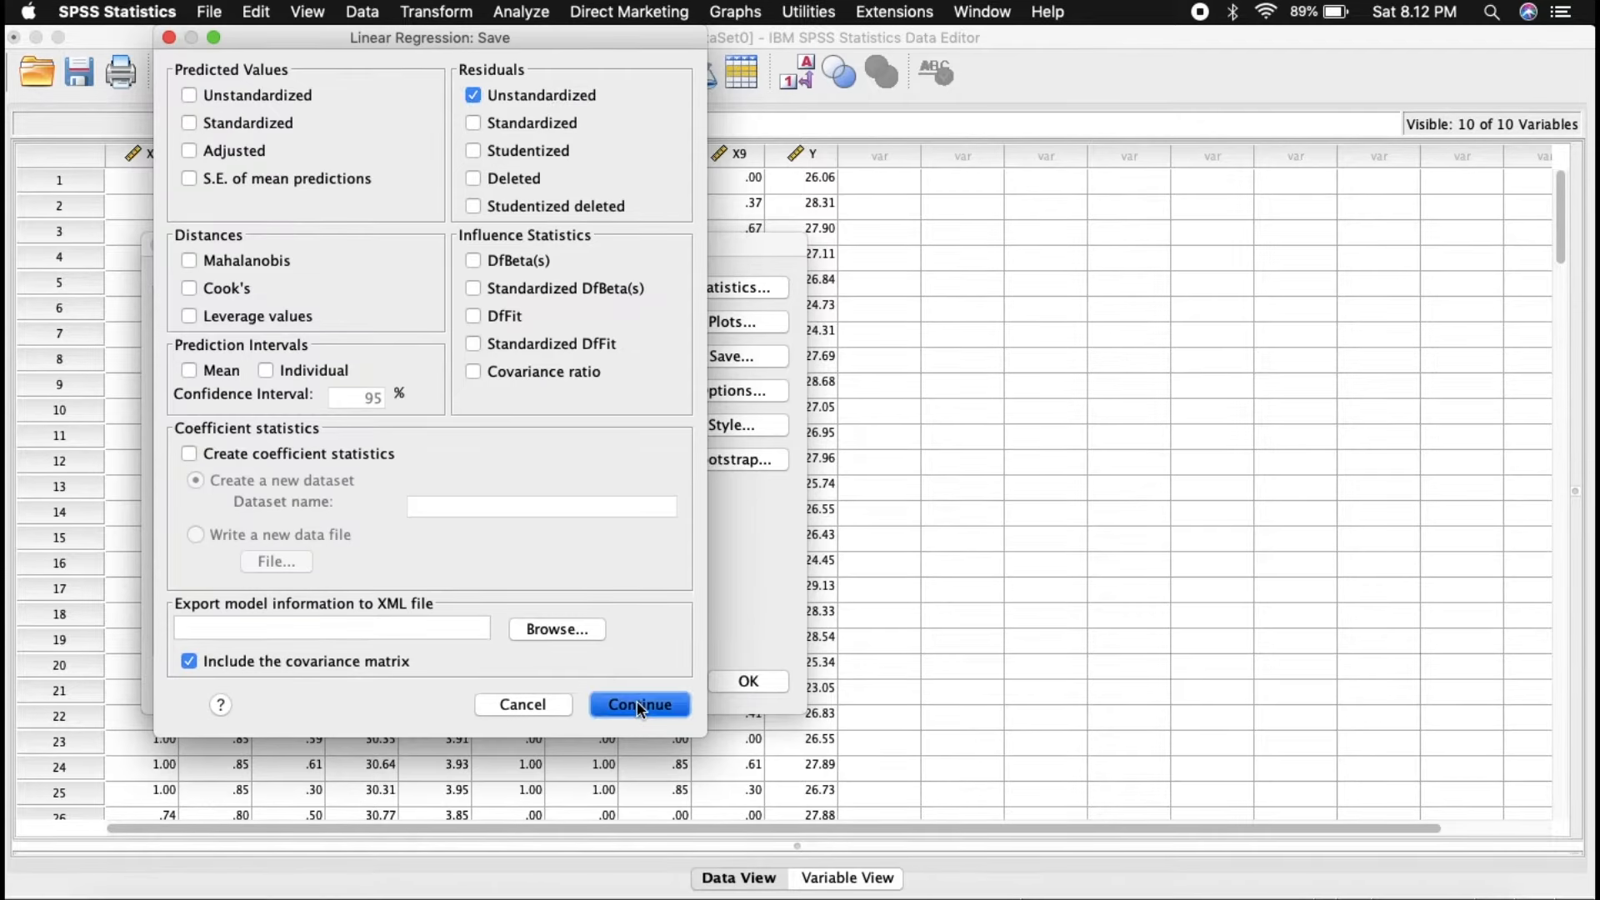
{"action": "left_click", "coordinate": [760, 682]}
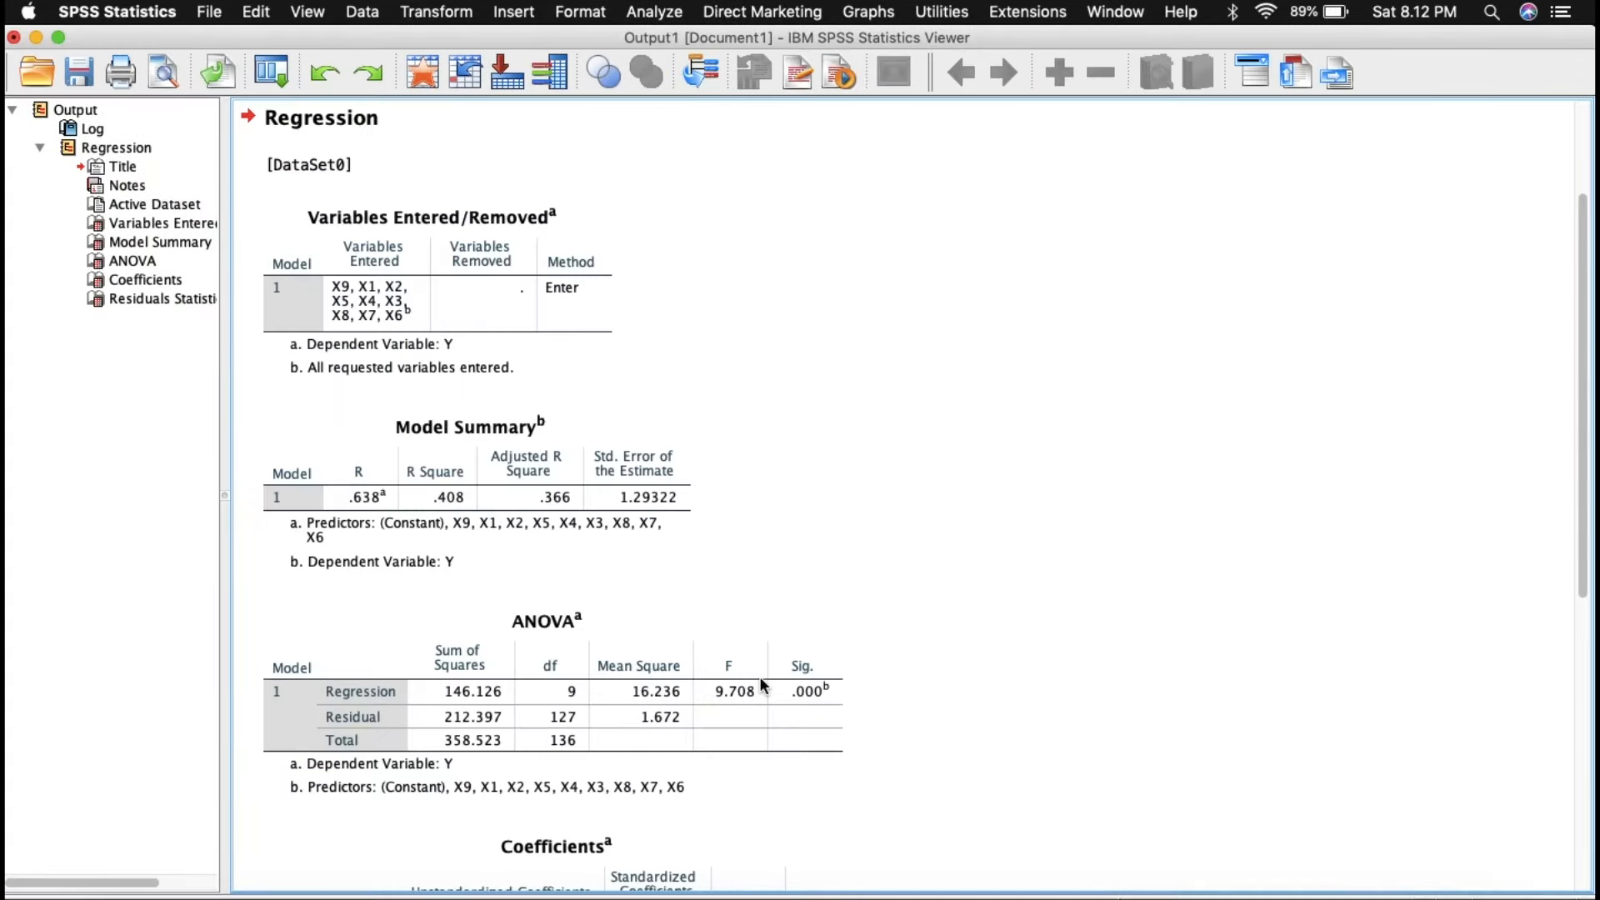
{"action": "scroll", "coordinate": [758, 677], "scroll_direction": "down", "scroll_amount": 10}
{"action": "left_click", "coordinate": [783, 653]}
{"action": "scroll", "coordinate": [767, 672], "scroll_direction": "up", "scroll_amount": 1}
{"action": "scroll", "coordinate": [768, 671], "scroll_direction": "down", "scroll_amount": 1}
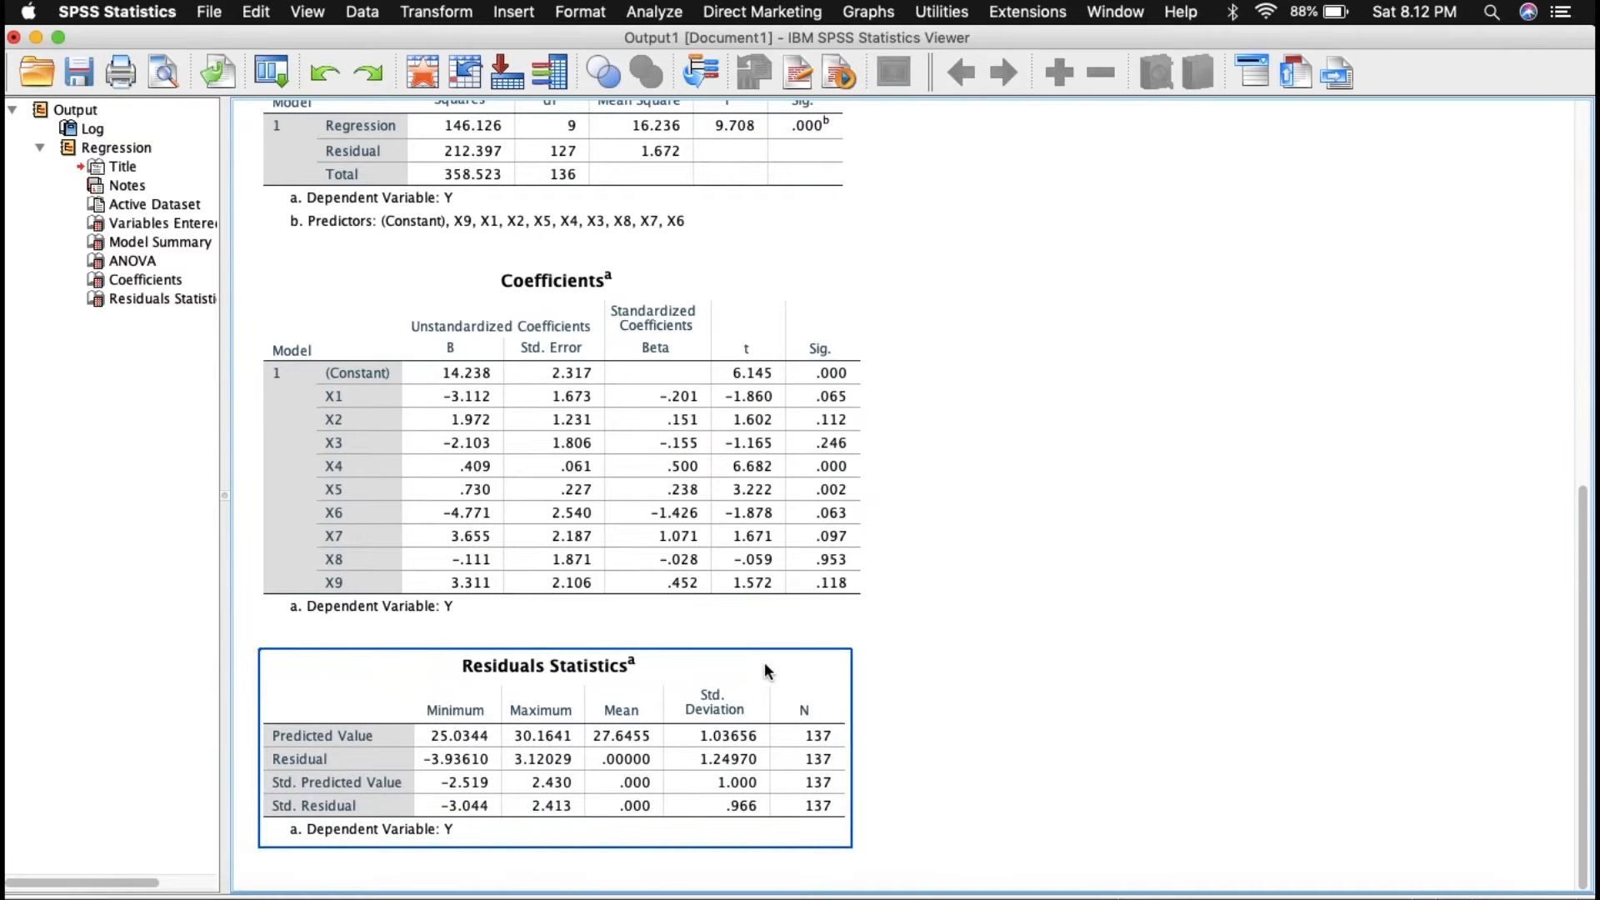
- Run a one-sample Kolmogorov-Smirnov test on Unstandardized Residual [RES_1] against the Normal distribution
{"action": "left_click", "coordinate": [664, 18]}
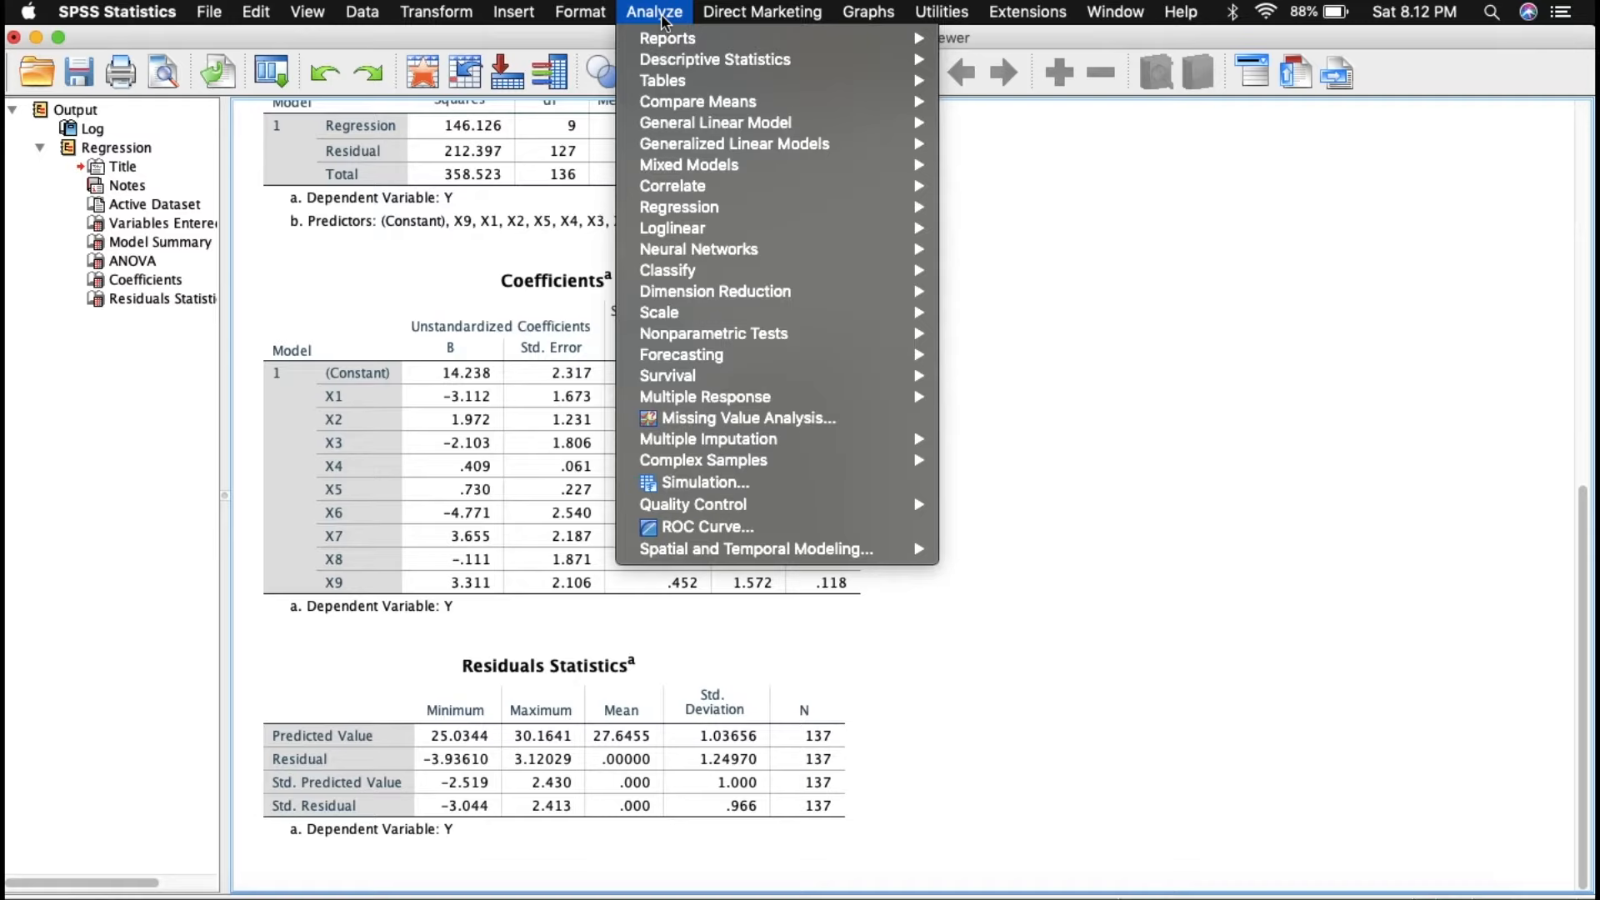
{"action": "mouse_move", "coordinate": [737, 340]}
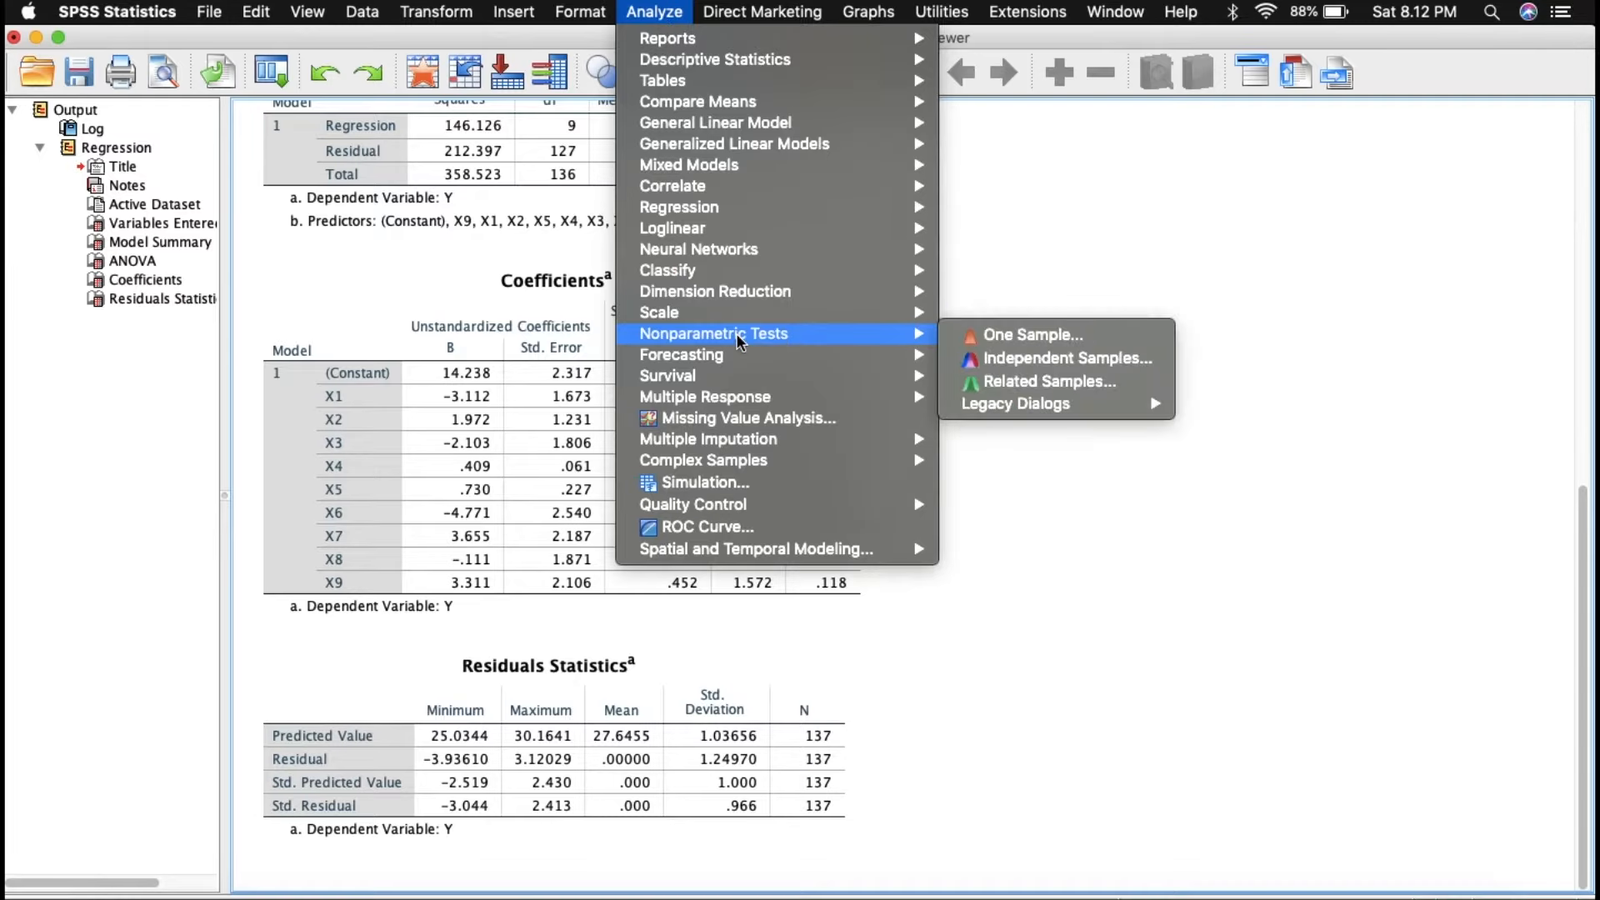
{"action": "mouse_move", "coordinate": [1033, 408]}
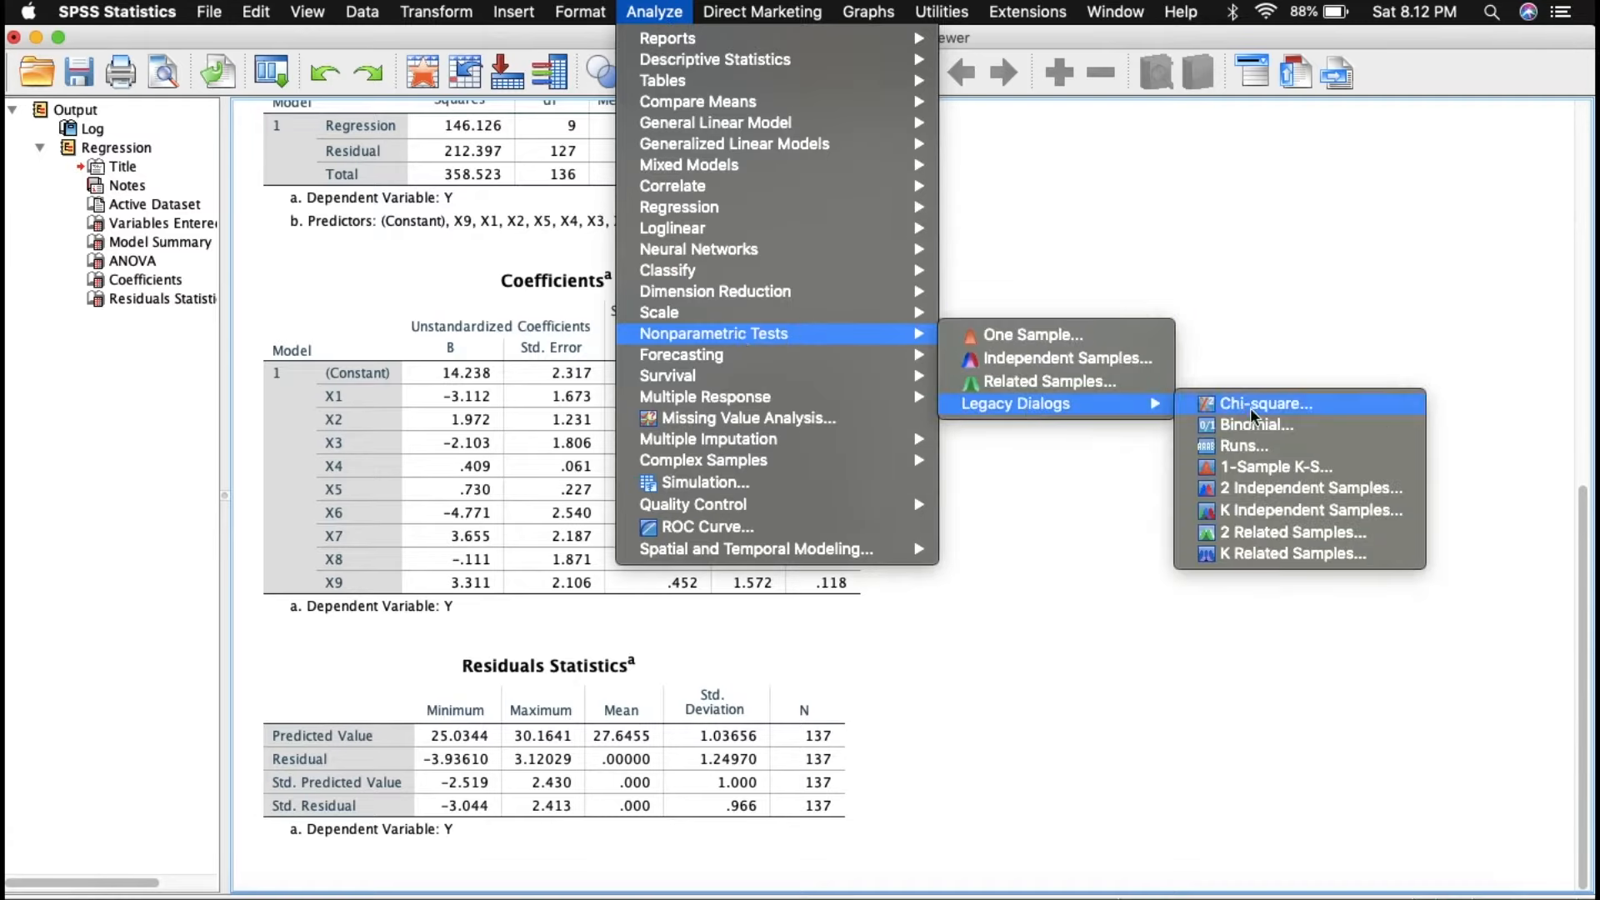
{"action": "left_click", "coordinate": [1258, 467]}
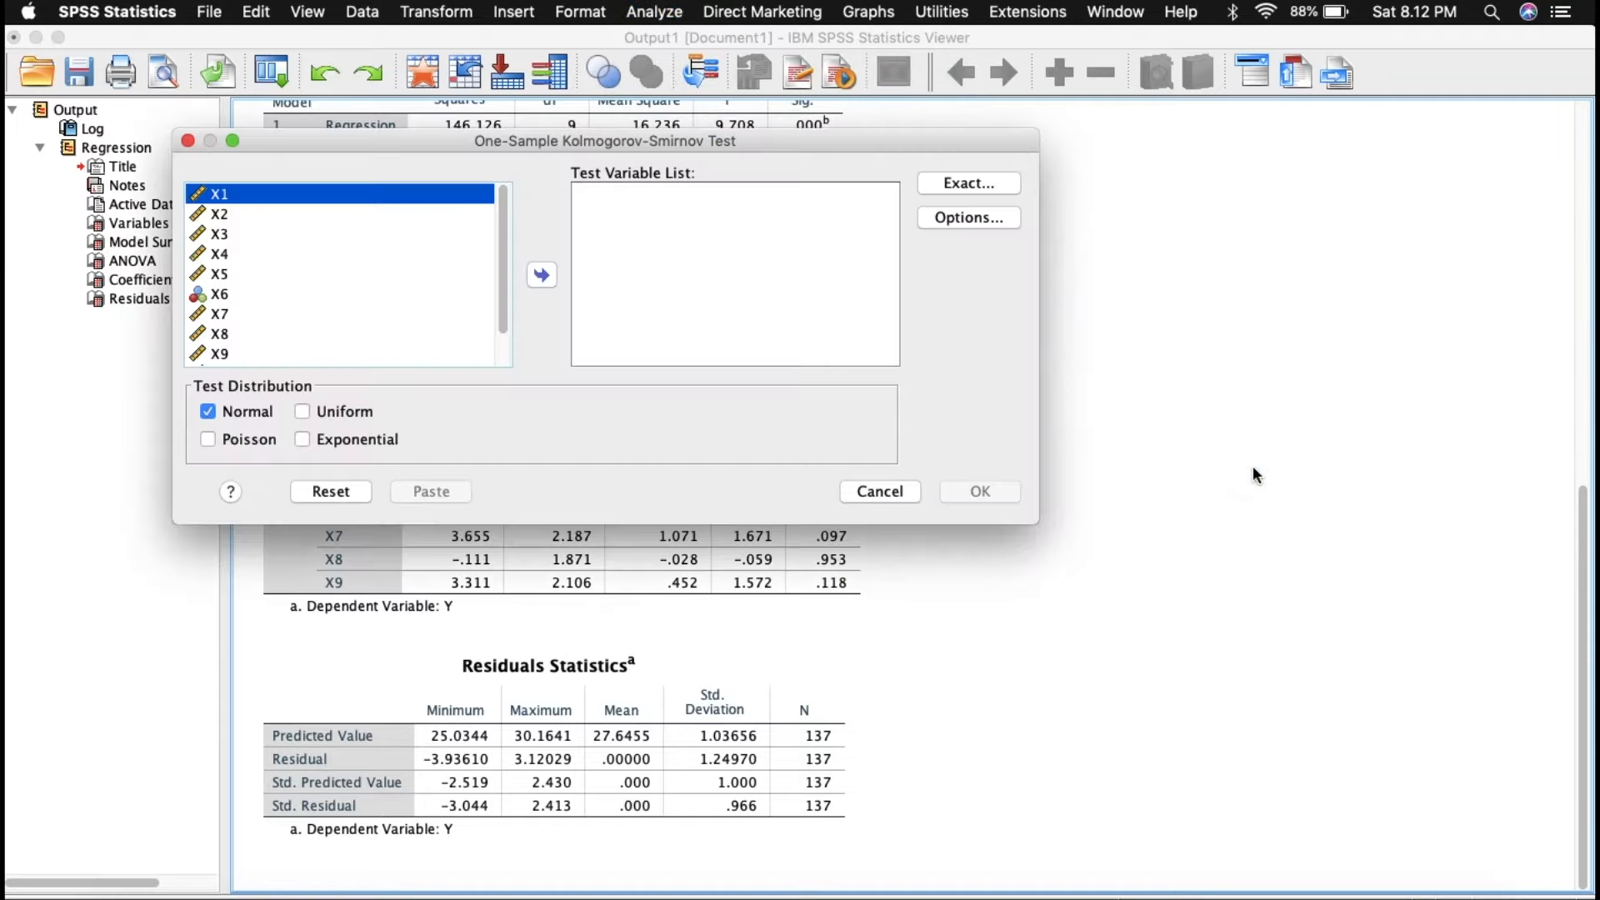
{"action": "left_click_drag", "start_coordinate": [504, 277], "coordinate": [503, 334]}
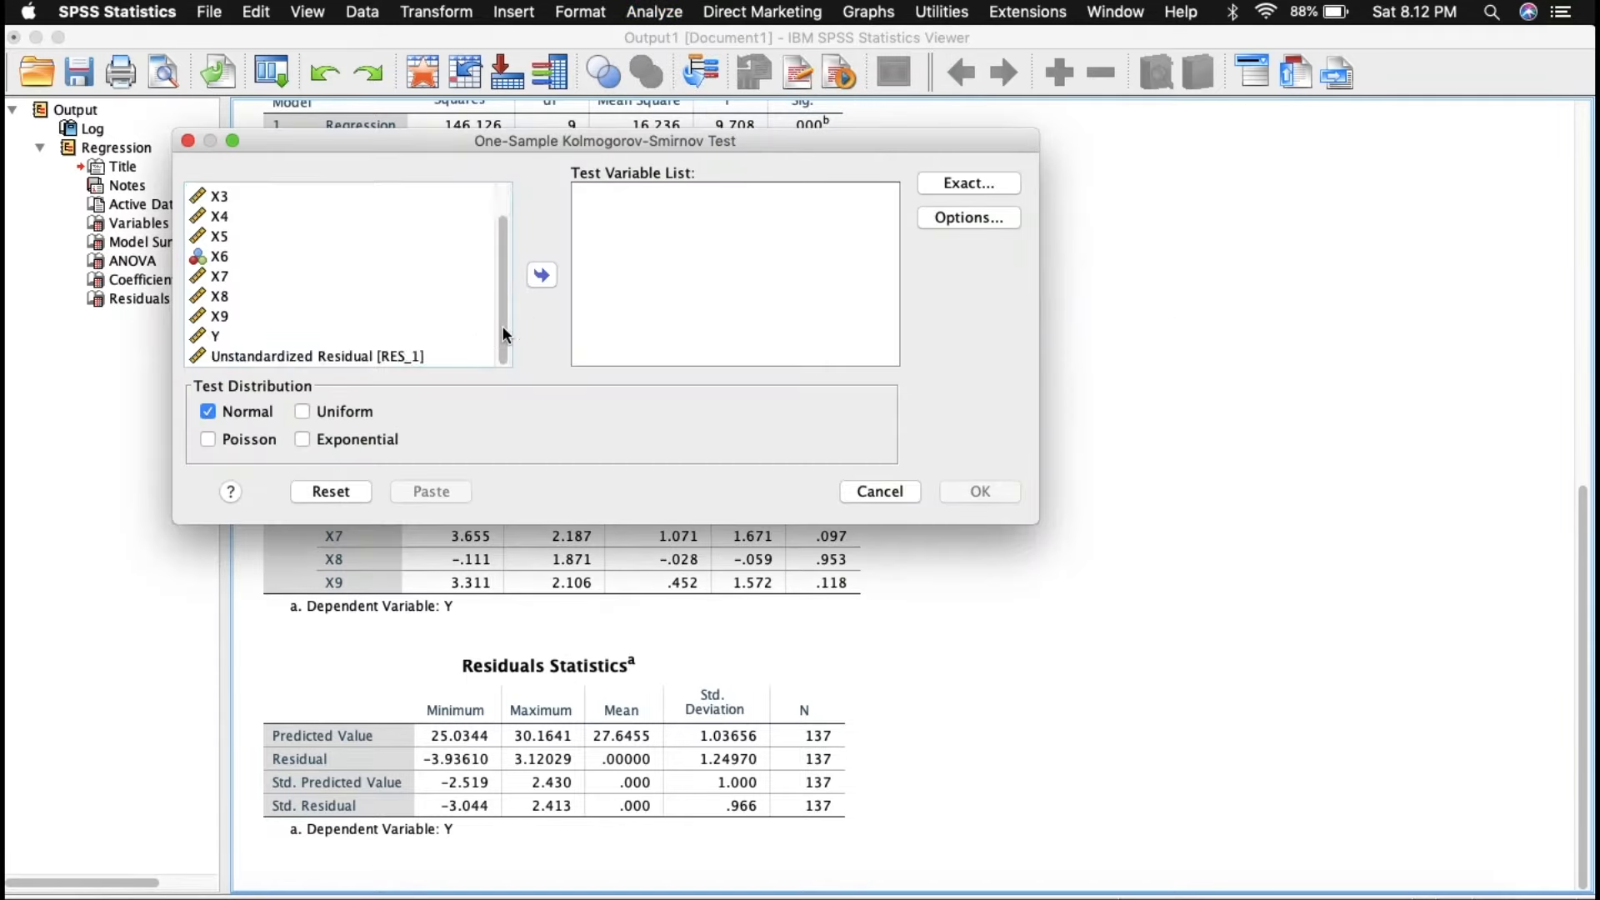
{"action": "left_click", "coordinate": [387, 357]}
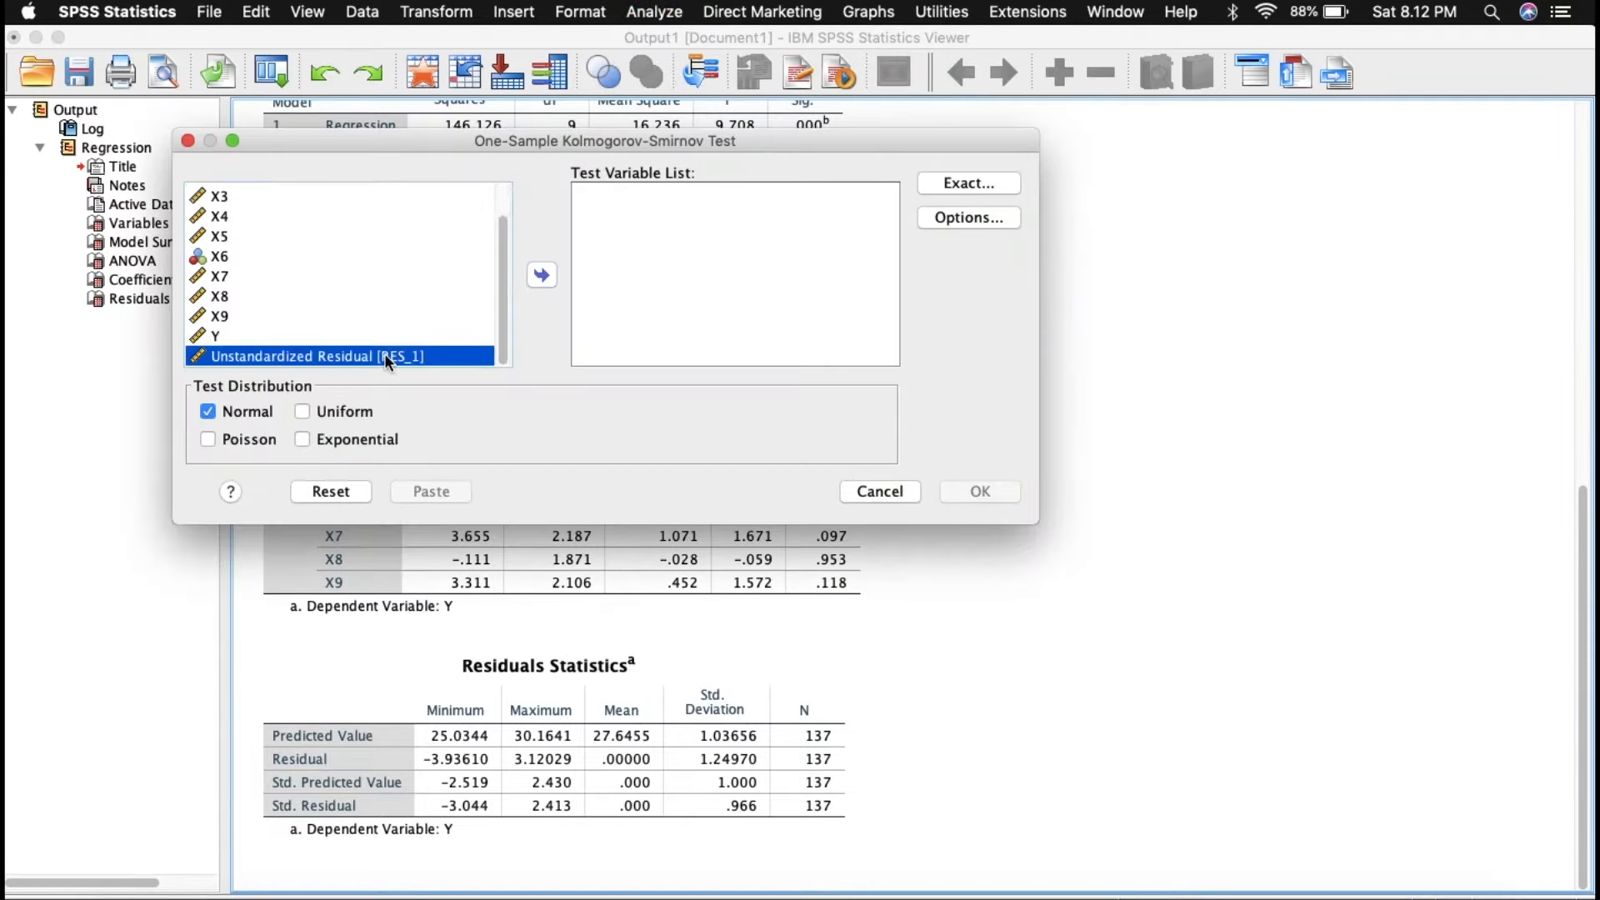
{"action": "left_click", "coordinate": [542, 276]}
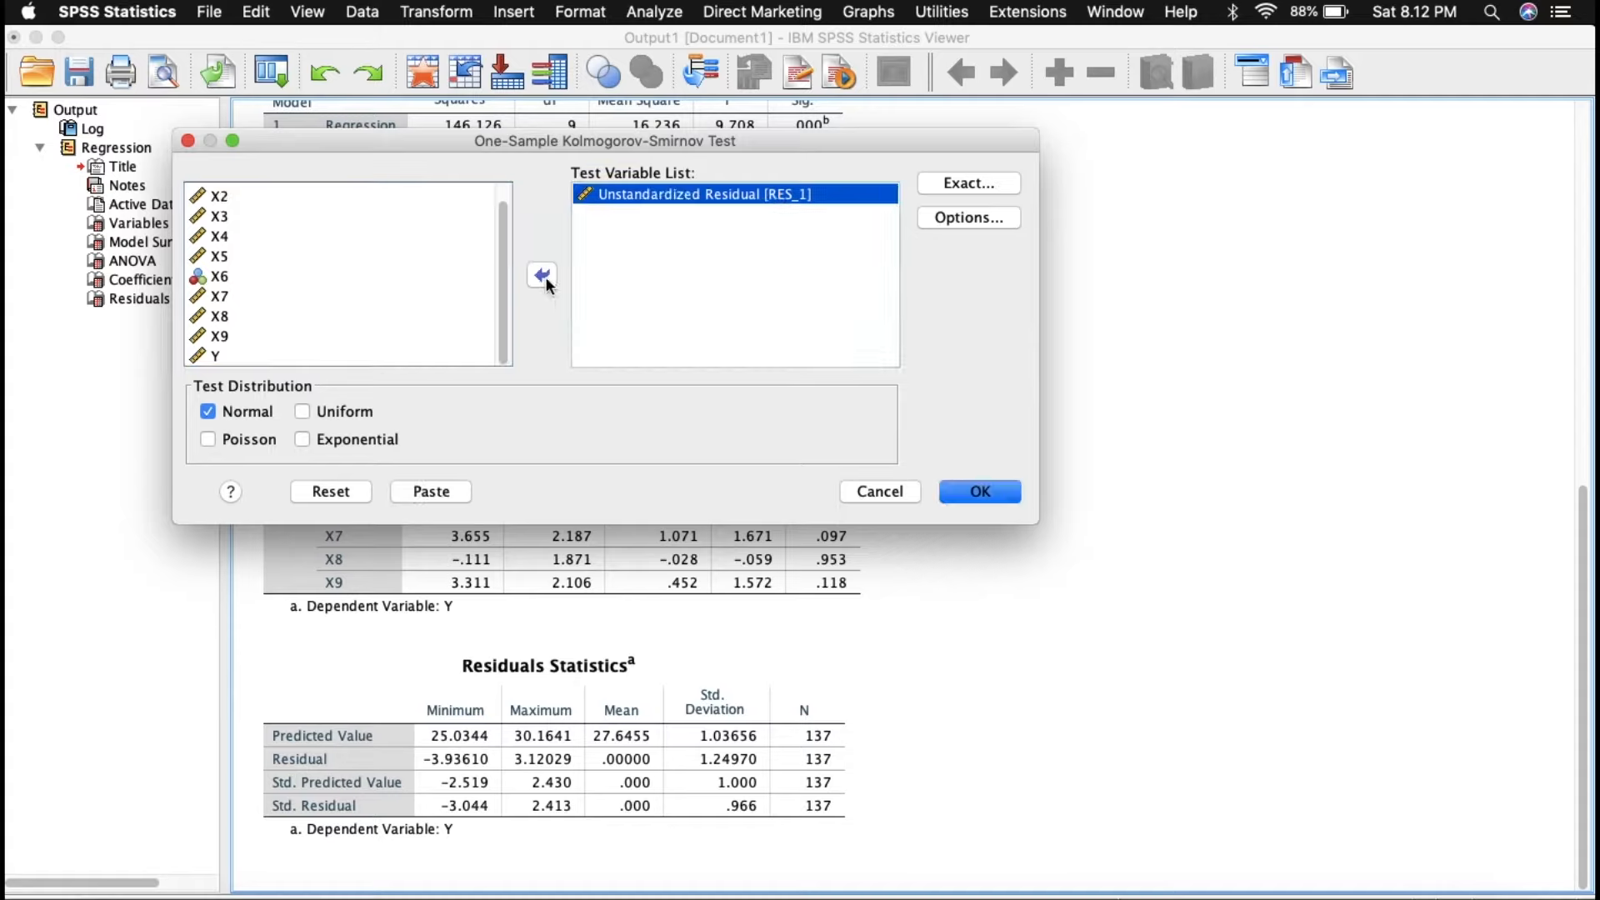
{"action": "left_click", "coordinate": [965, 492]}
{"action": "left_click", "coordinate": [496, 627]}
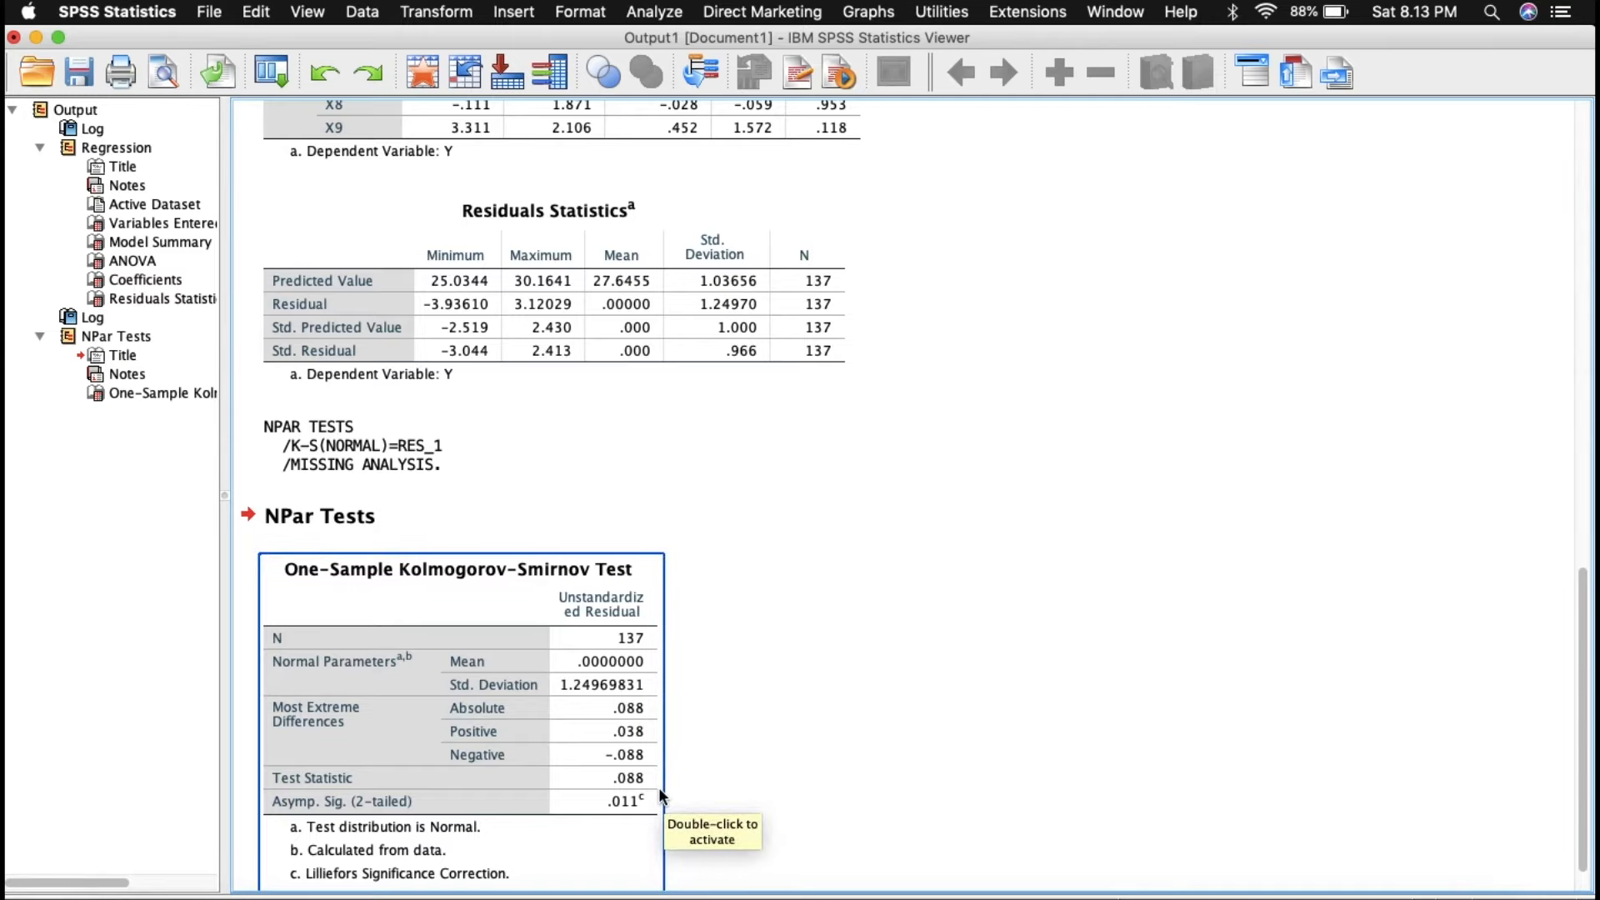
- Return to the data and reopen Linear Regression, keeping the option to save unstandardized residuals
{"action": "left_click_drag", "start_coordinate": [567, 35], "coordinate": [567, 134]}
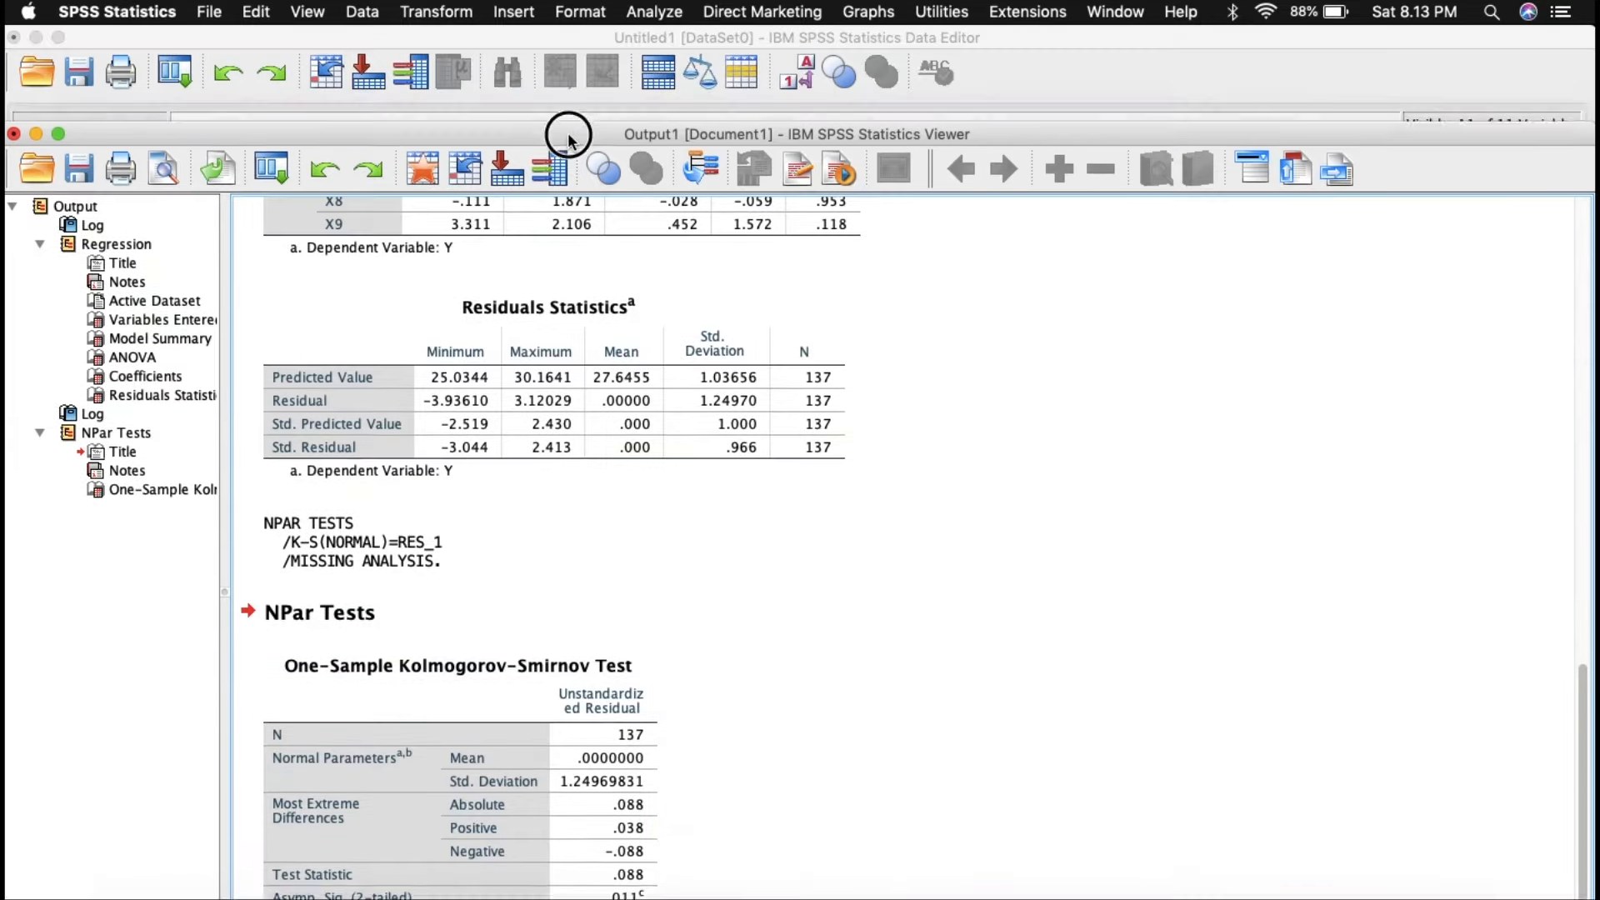
{"action": "left_click", "coordinate": [598, 42]}
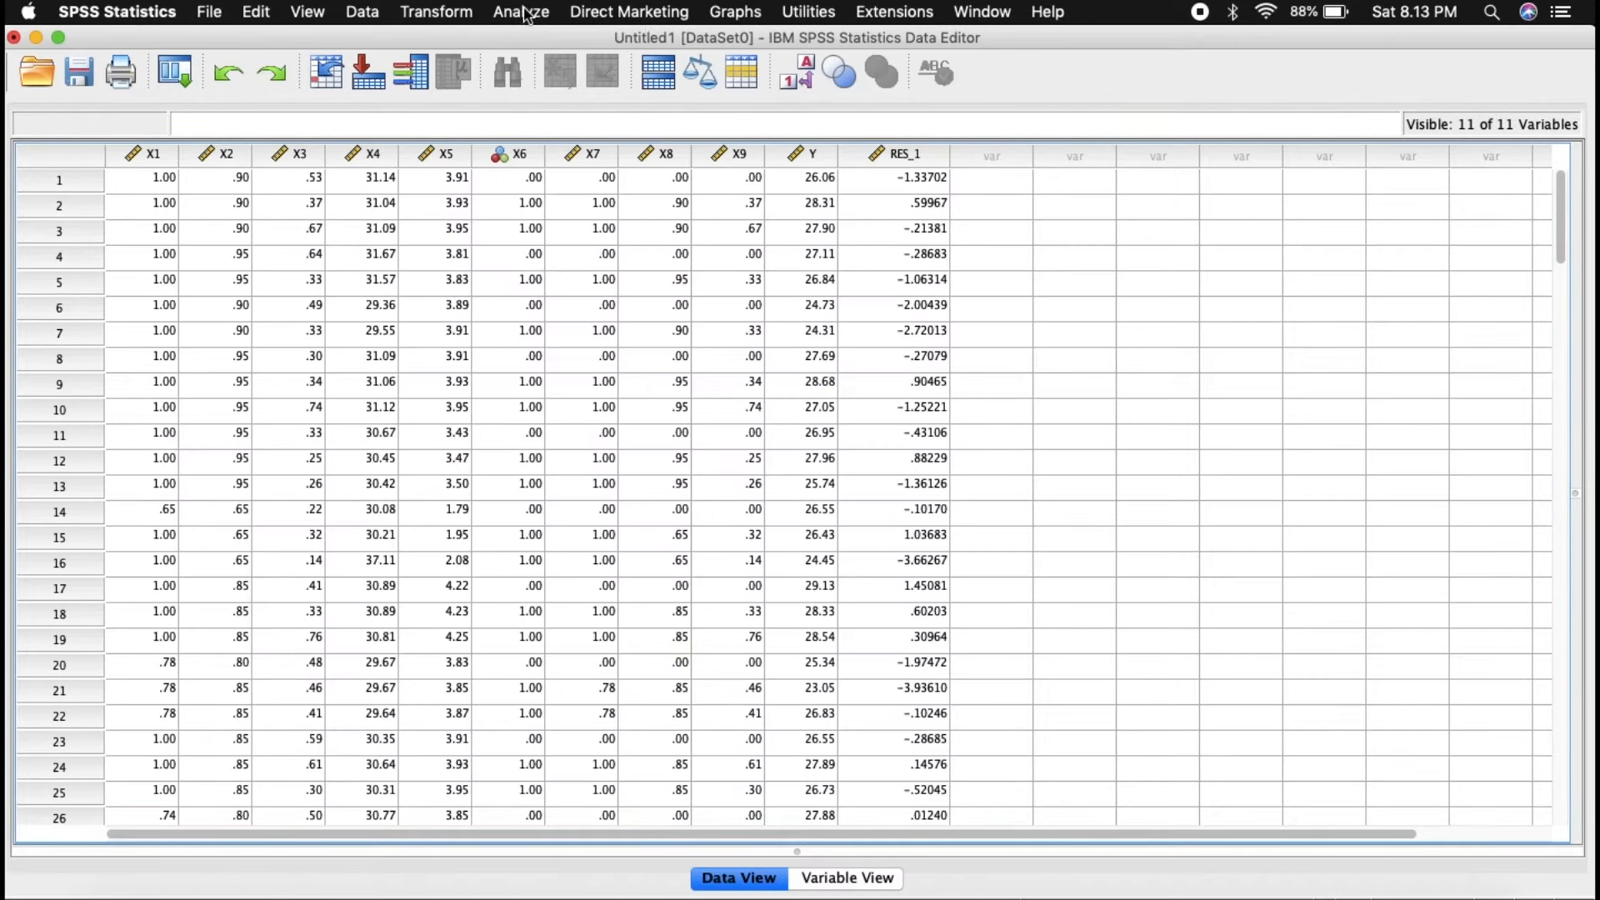
{"action": "left_click", "coordinate": [523, 13]}
{"action": "mouse_move", "coordinate": [599, 210]}
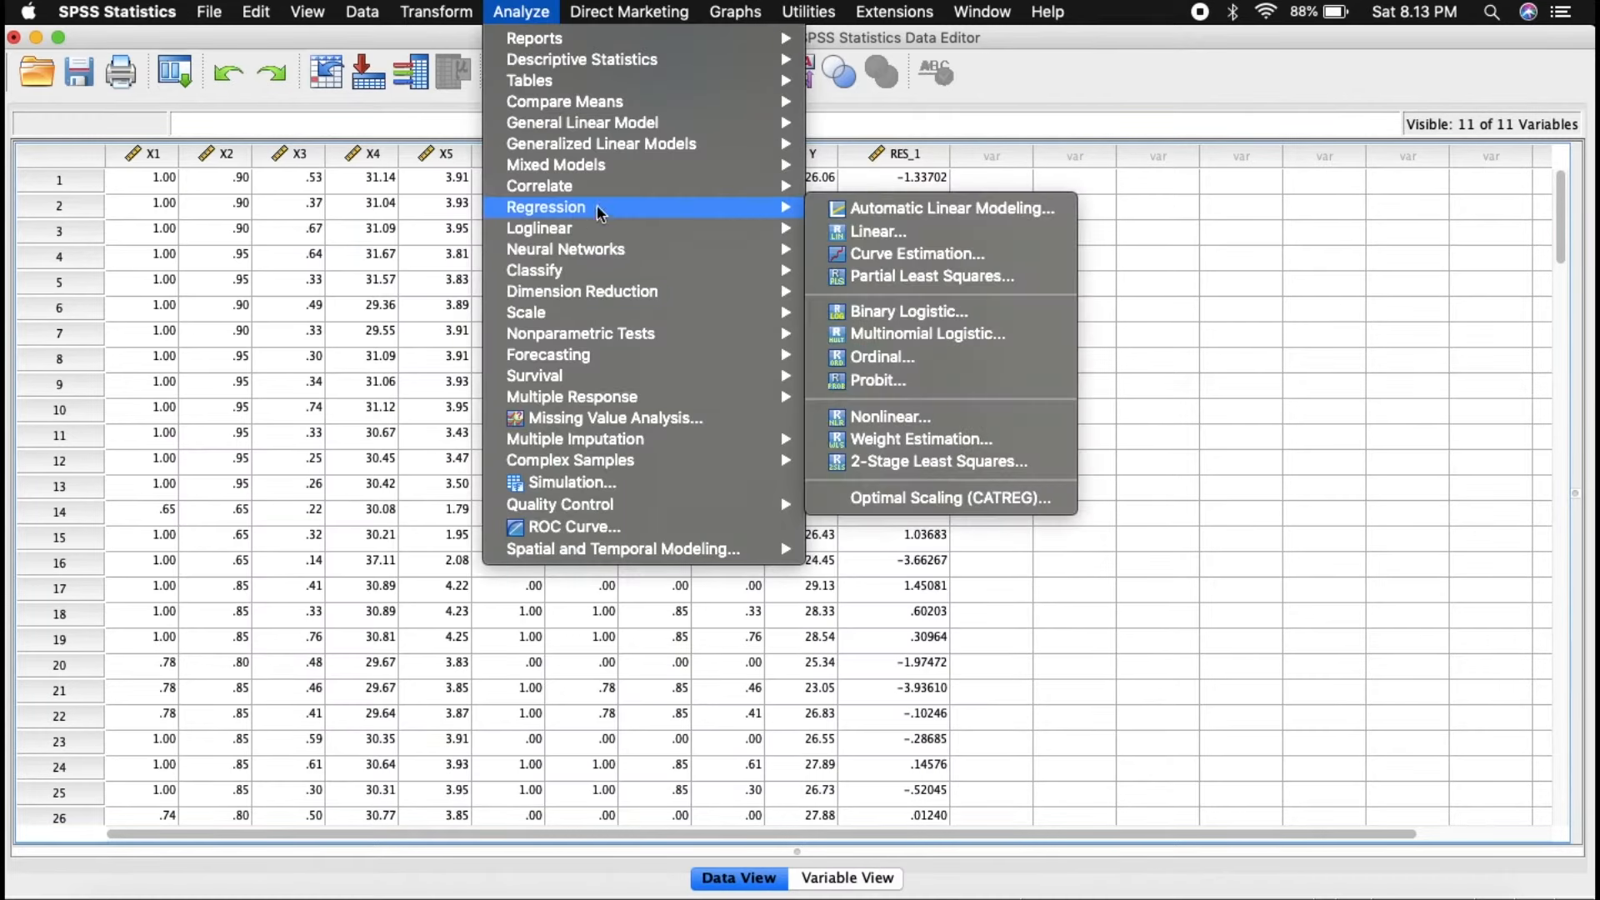
{"action": "left_click", "coordinate": [893, 231]}
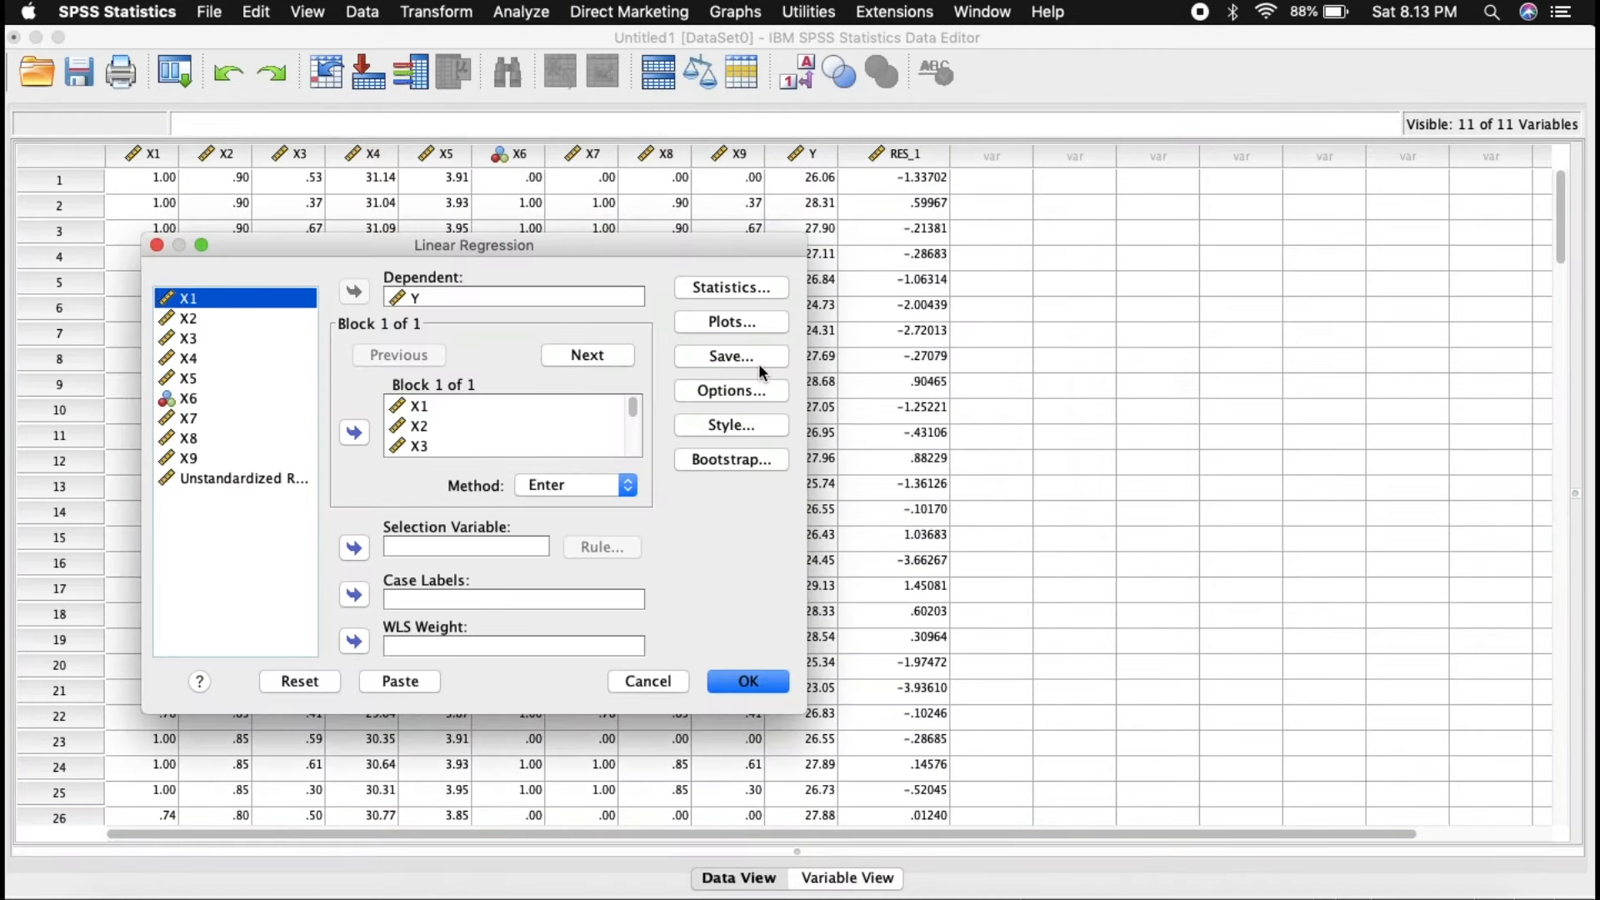
{"action": "left_click", "coordinate": [731, 357]}
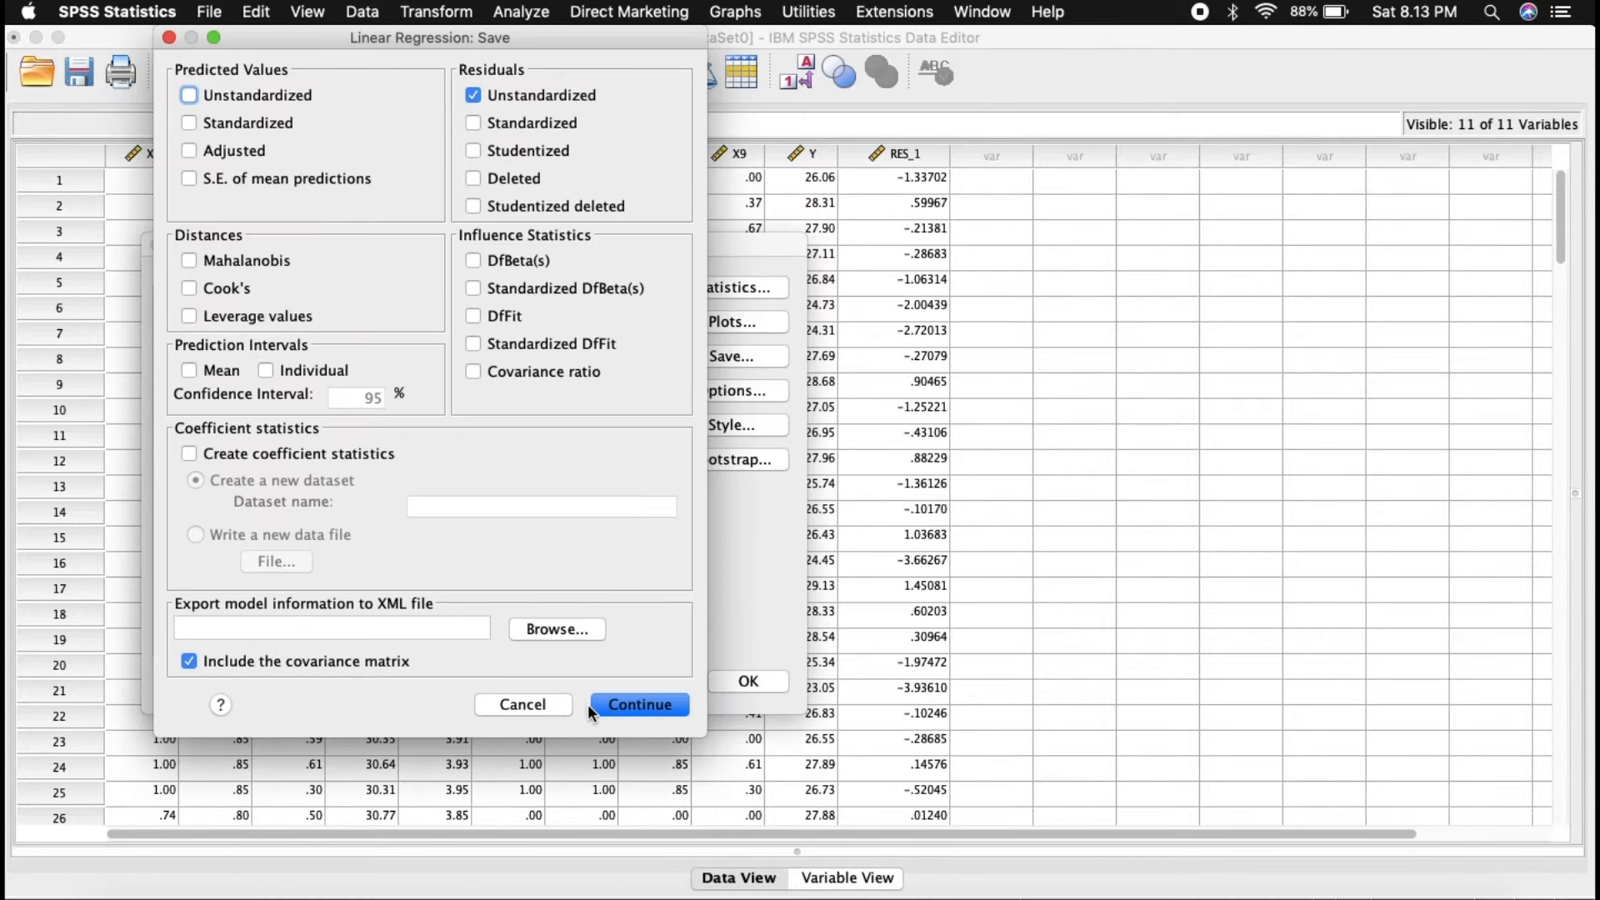
{"action": "left_click", "coordinate": [611, 705]}
- Run the regression with casewise diagnostics for outliers outside 3 standard deviations and examine the Casewise Diagnostics table
{"action": "left_click", "coordinate": [729, 288]}
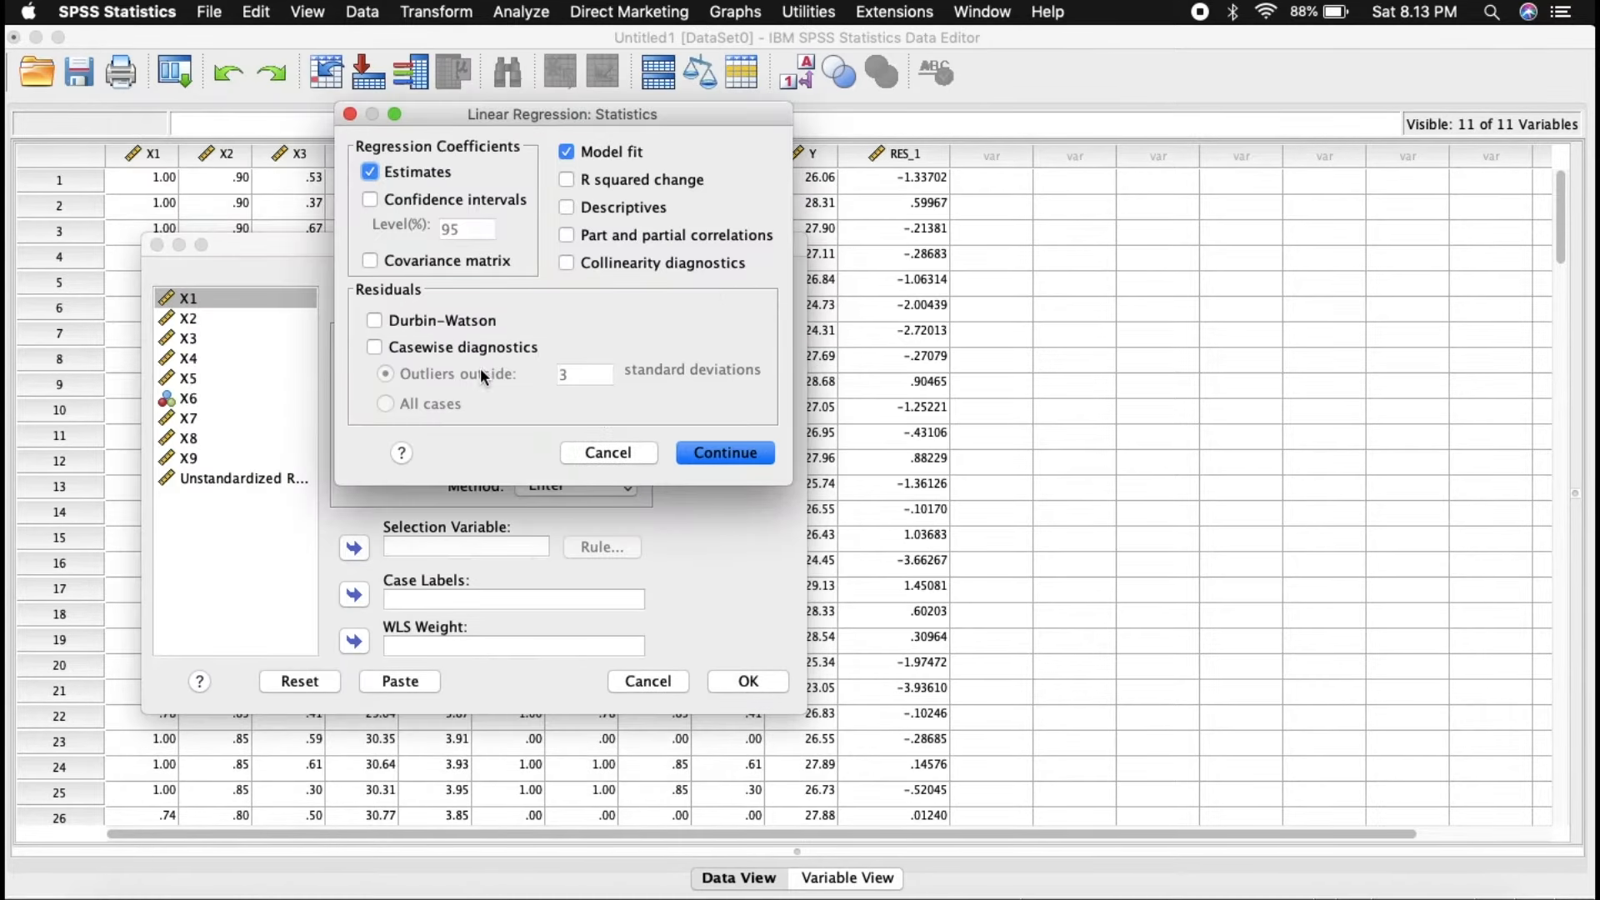
{"action": "left_click", "coordinate": [486, 349]}
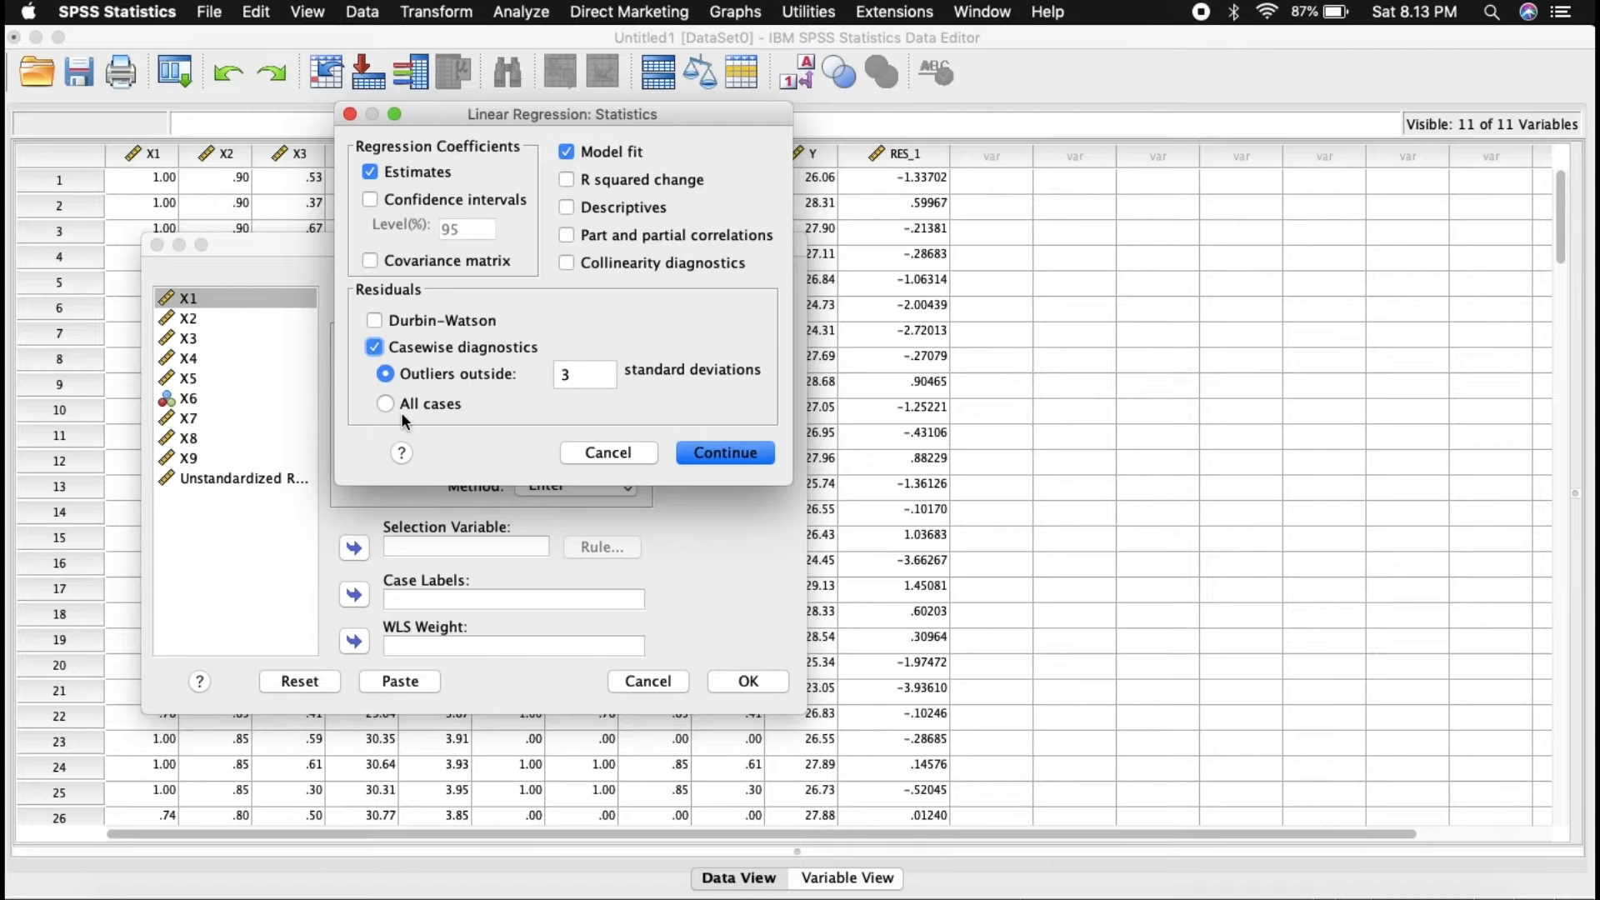
{"action": "left_click", "coordinate": [457, 348]}
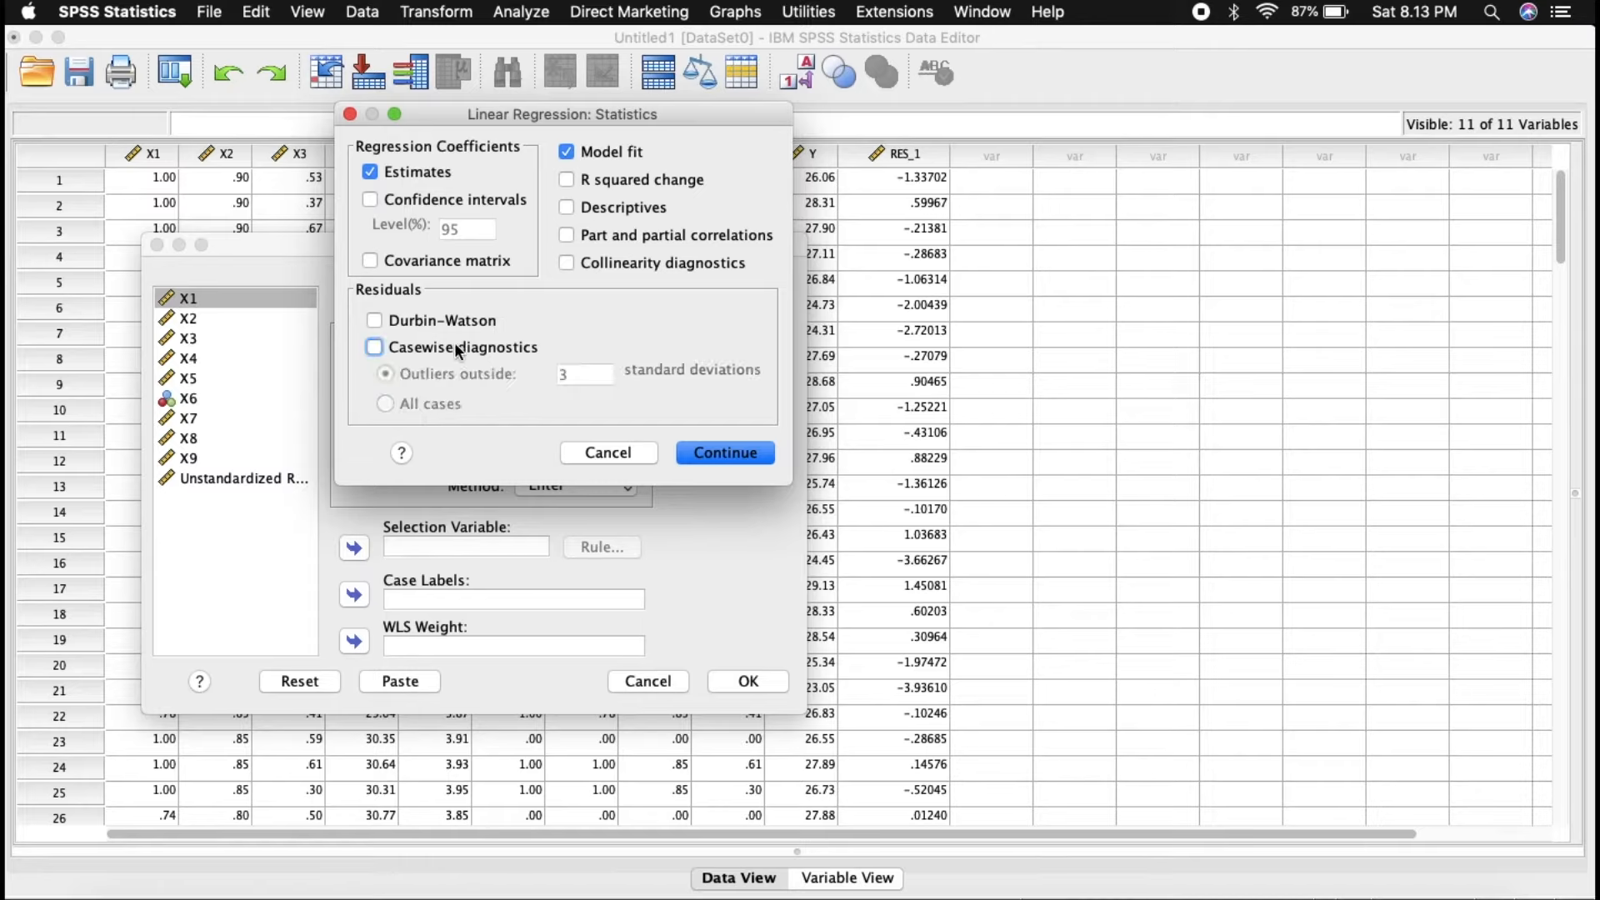
{"action": "left_click", "coordinate": [456, 348]}
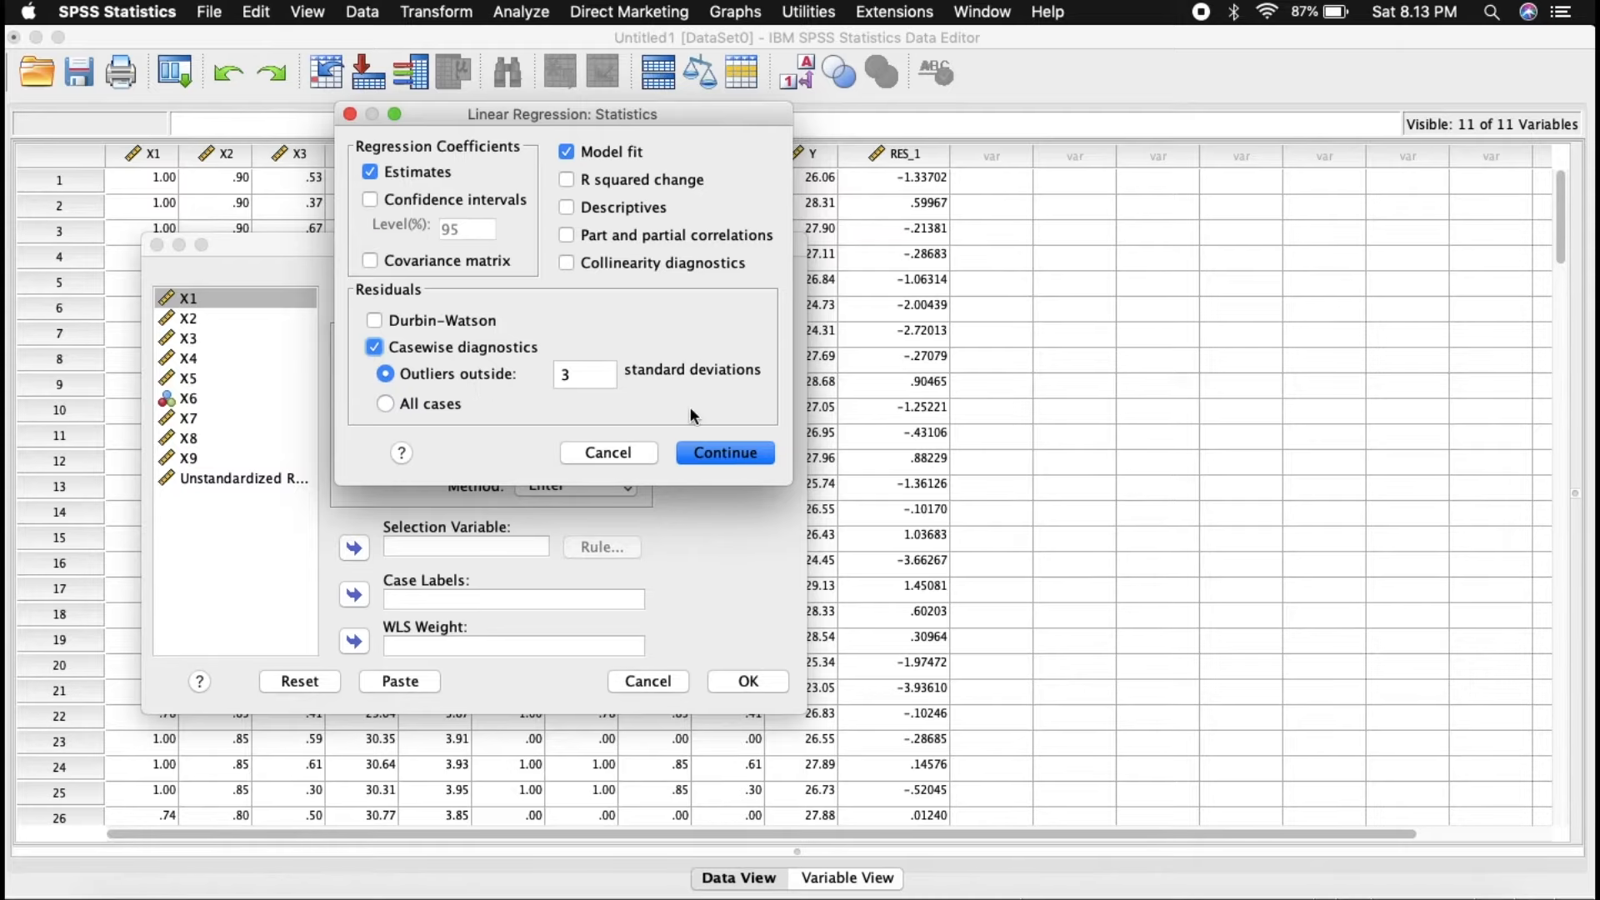
{"action": "left_click", "coordinate": [733, 454]}
{"action": "left_click", "coordinate": [765, 679]}
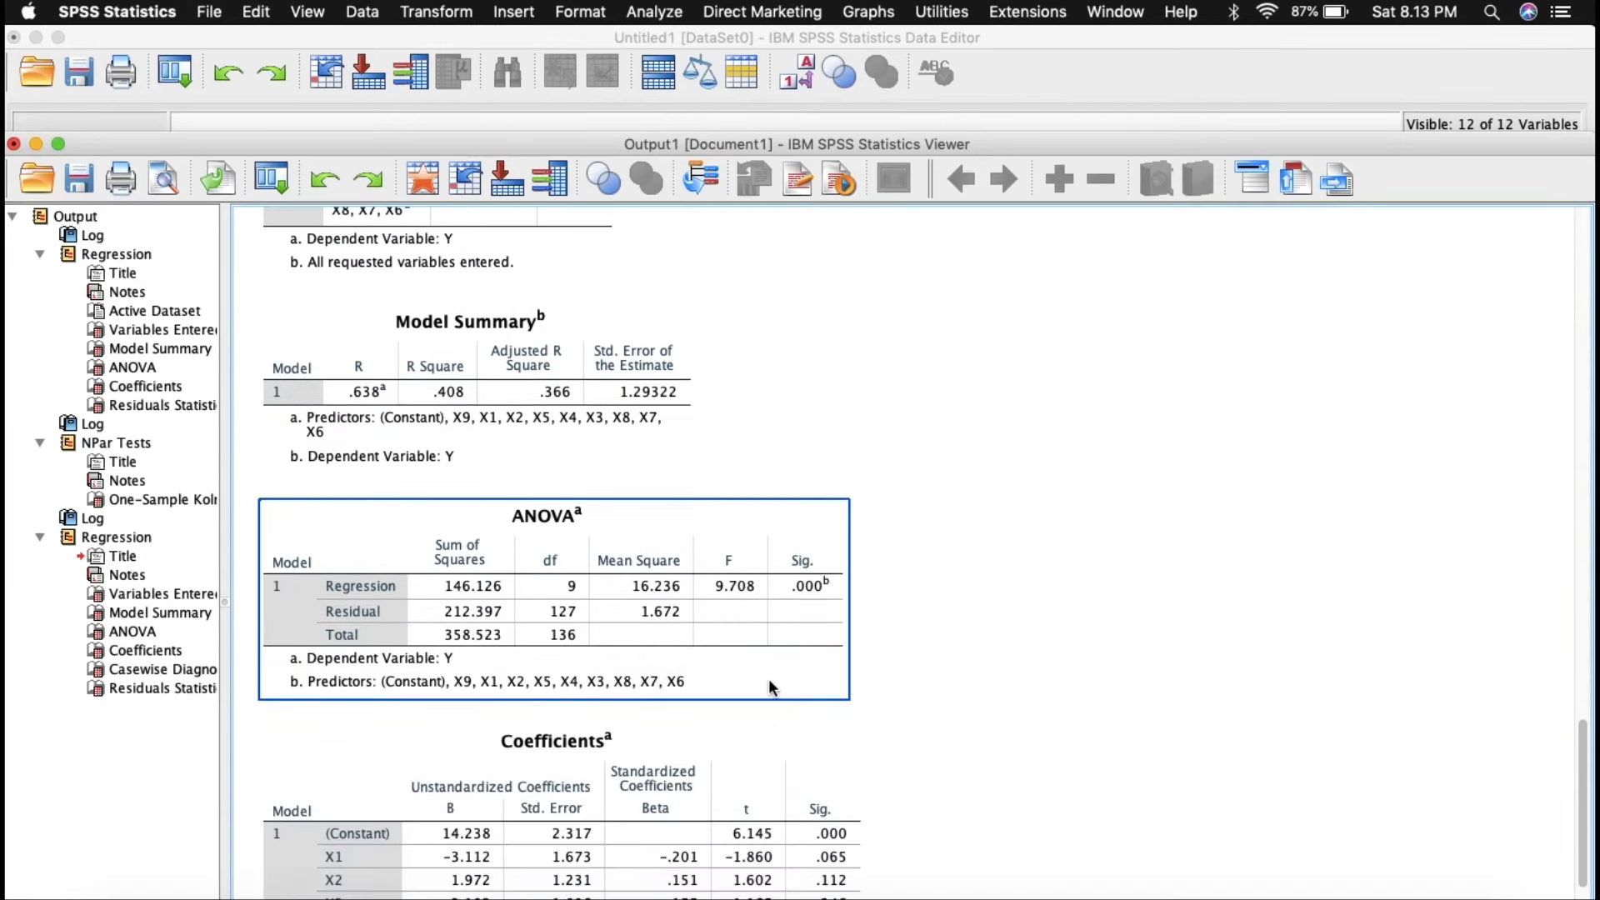
{"action": "scroll", "coordinate": [768, 678], "scroll_direction": "down", "scroll_amount": 4}
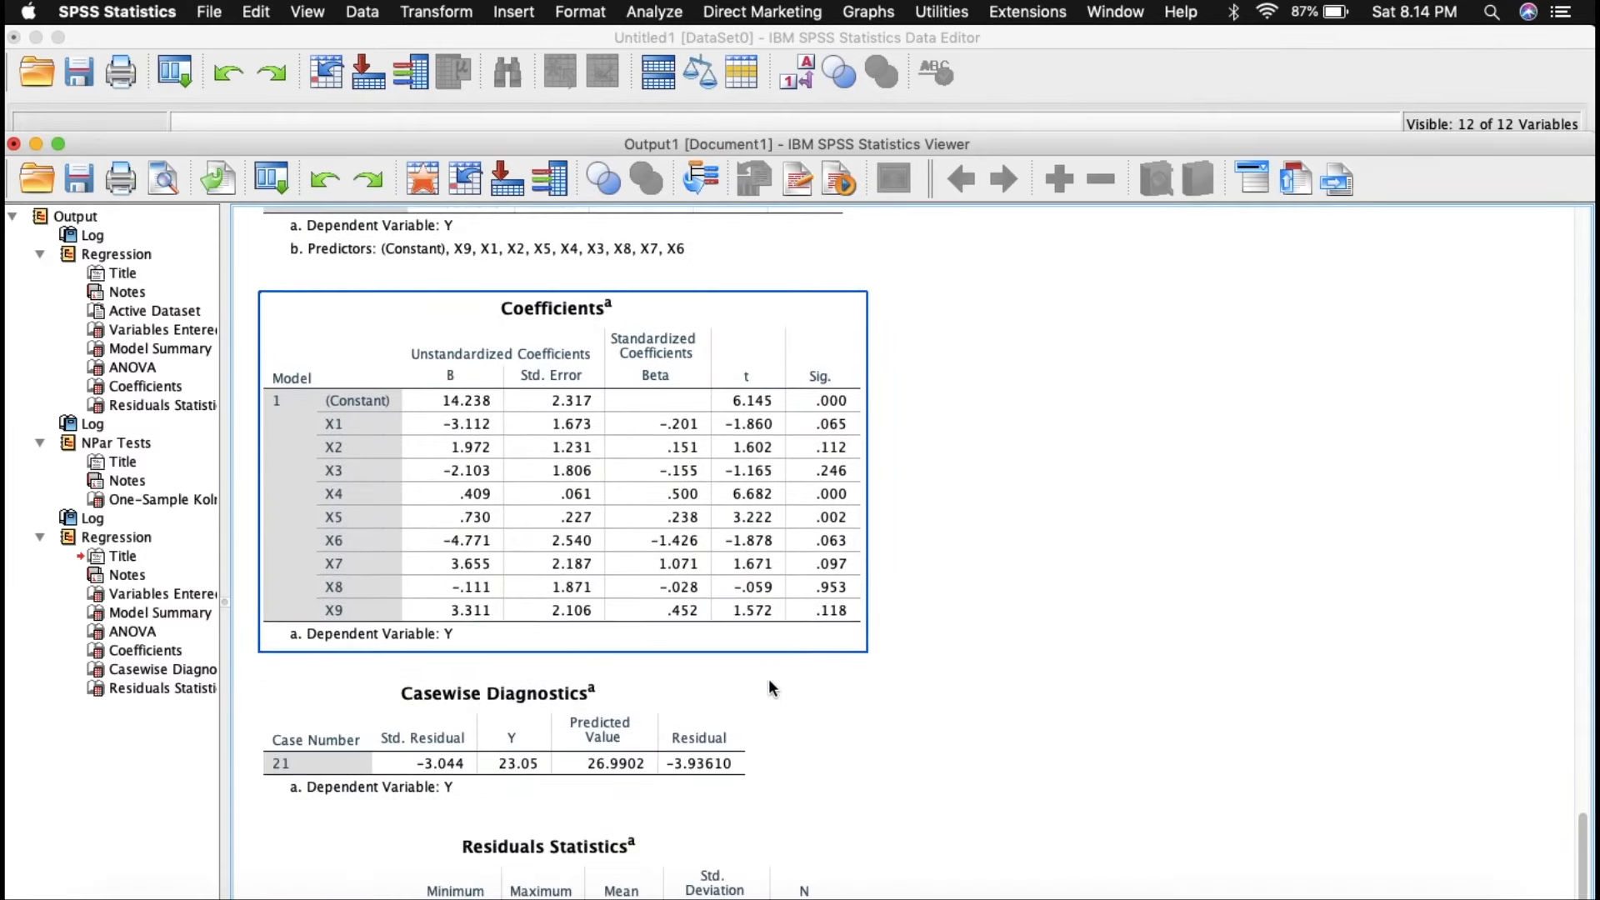
{"action": "left_click", "coordinate": [376, 702]}
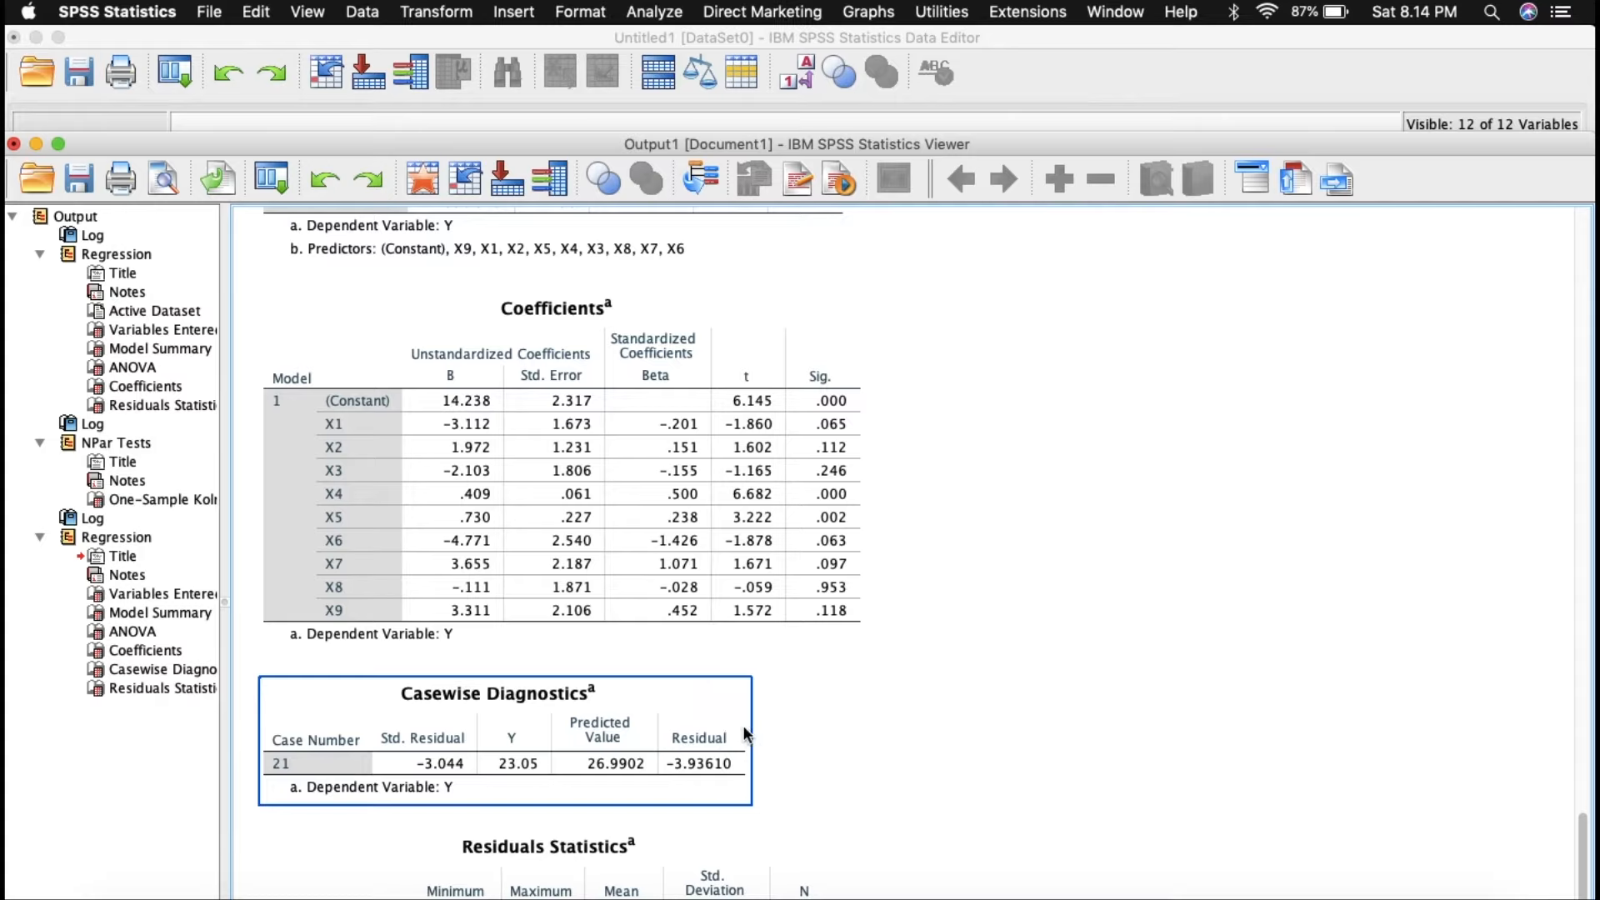
{"action": "left_click", "coordinate": [756, 776]}
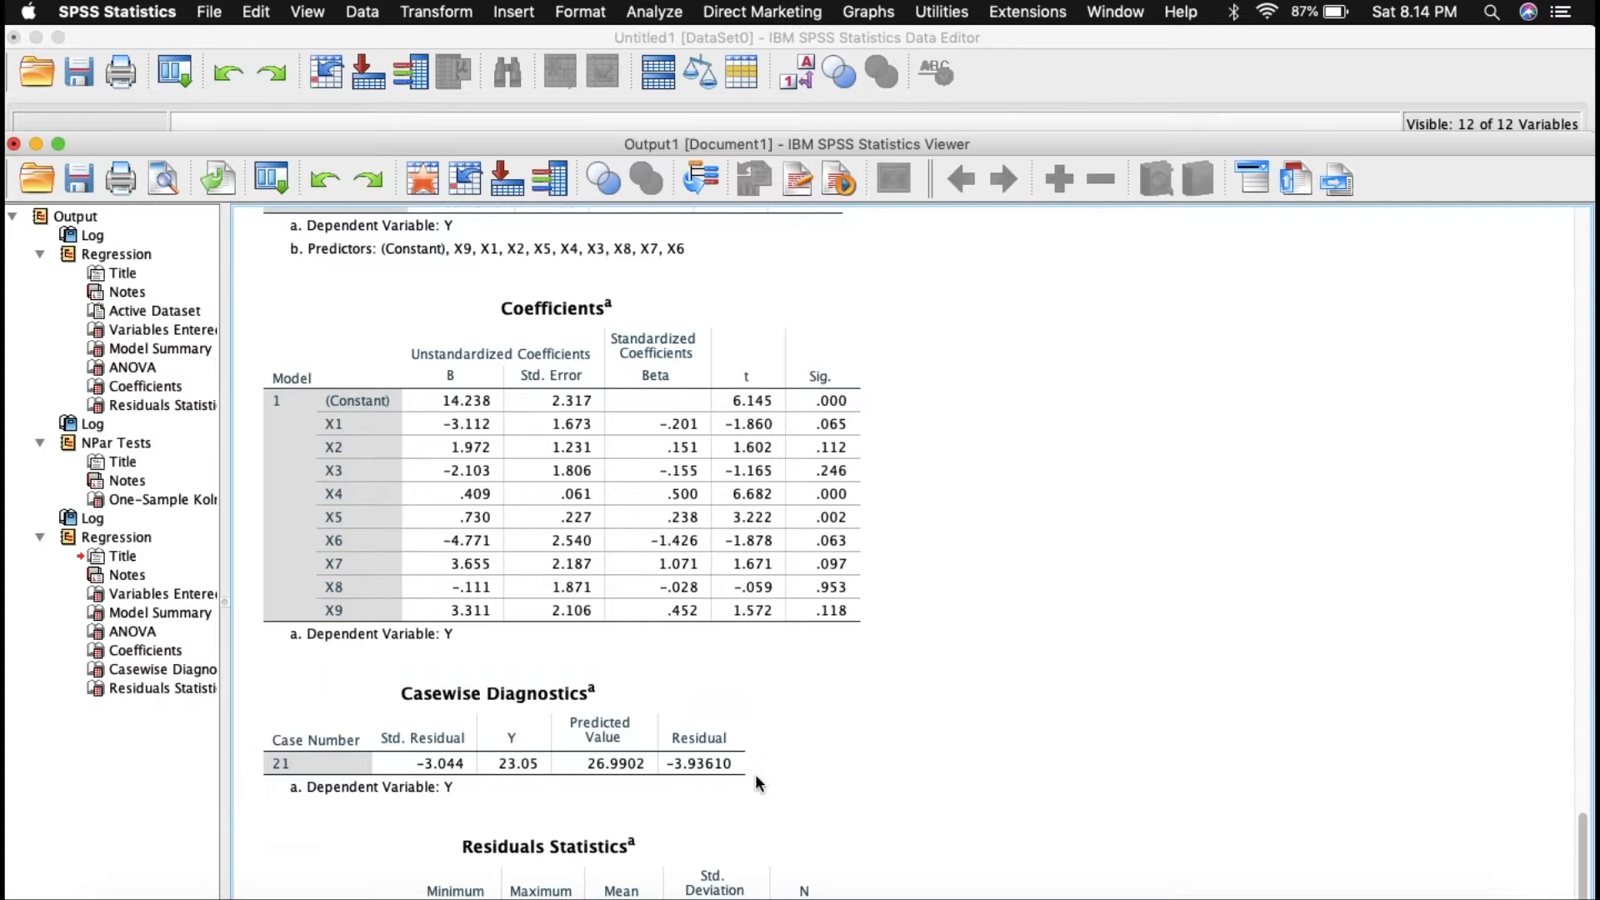
{"action": "left_click", "coordinate": [738, 763]}
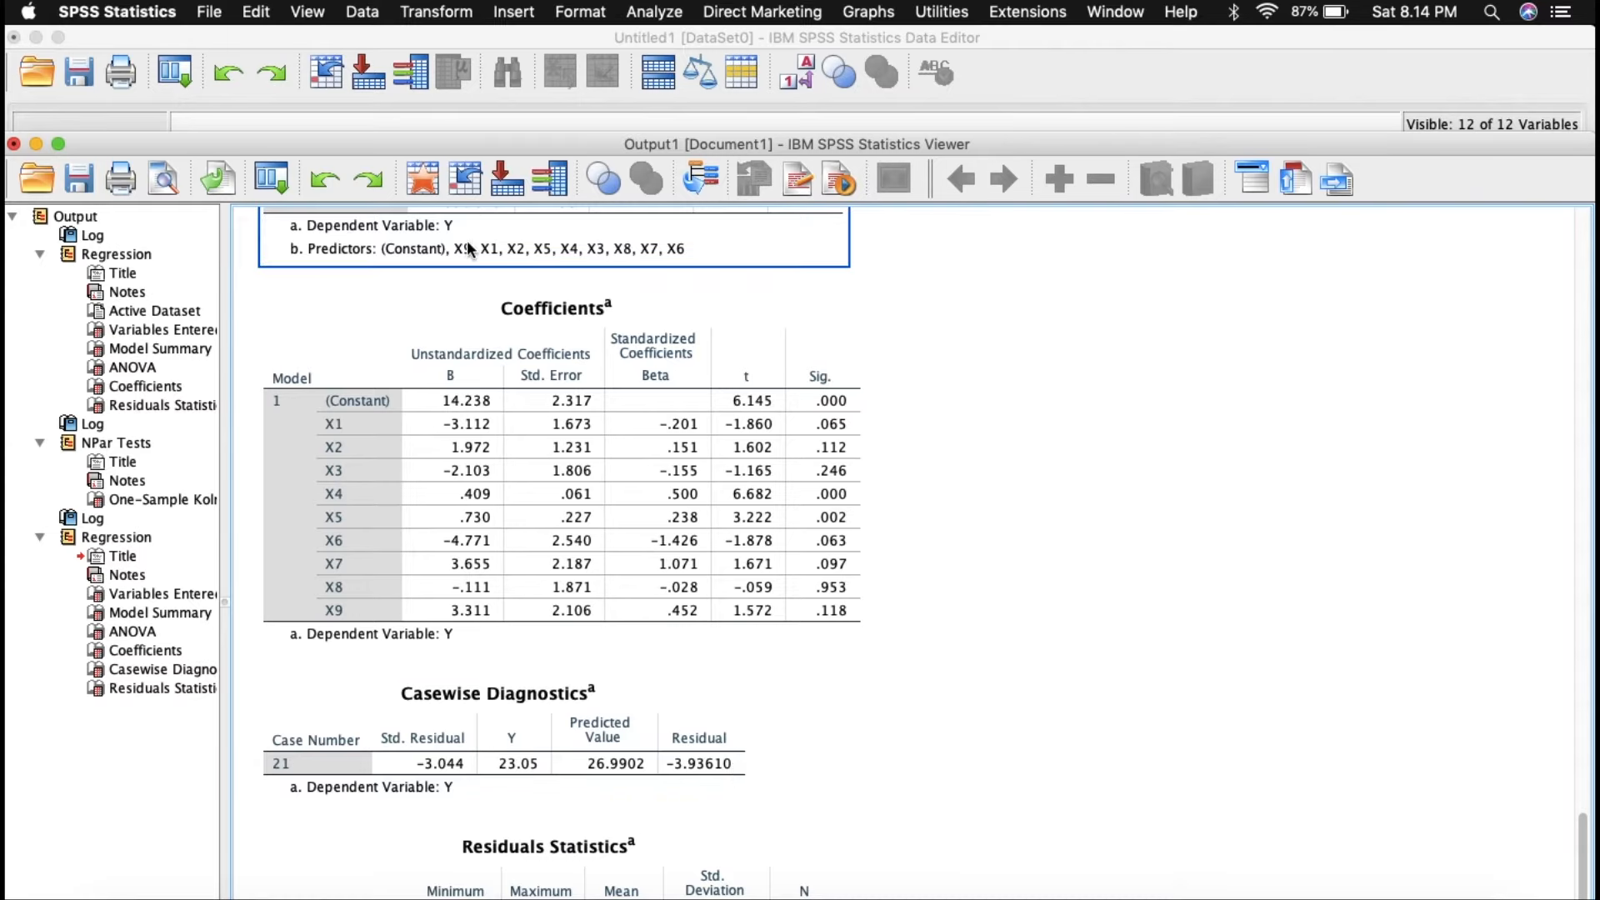
- Return to the data and cut case 21 out of the dataset
{"action": "left_click", "coordinate": [498, 34]}
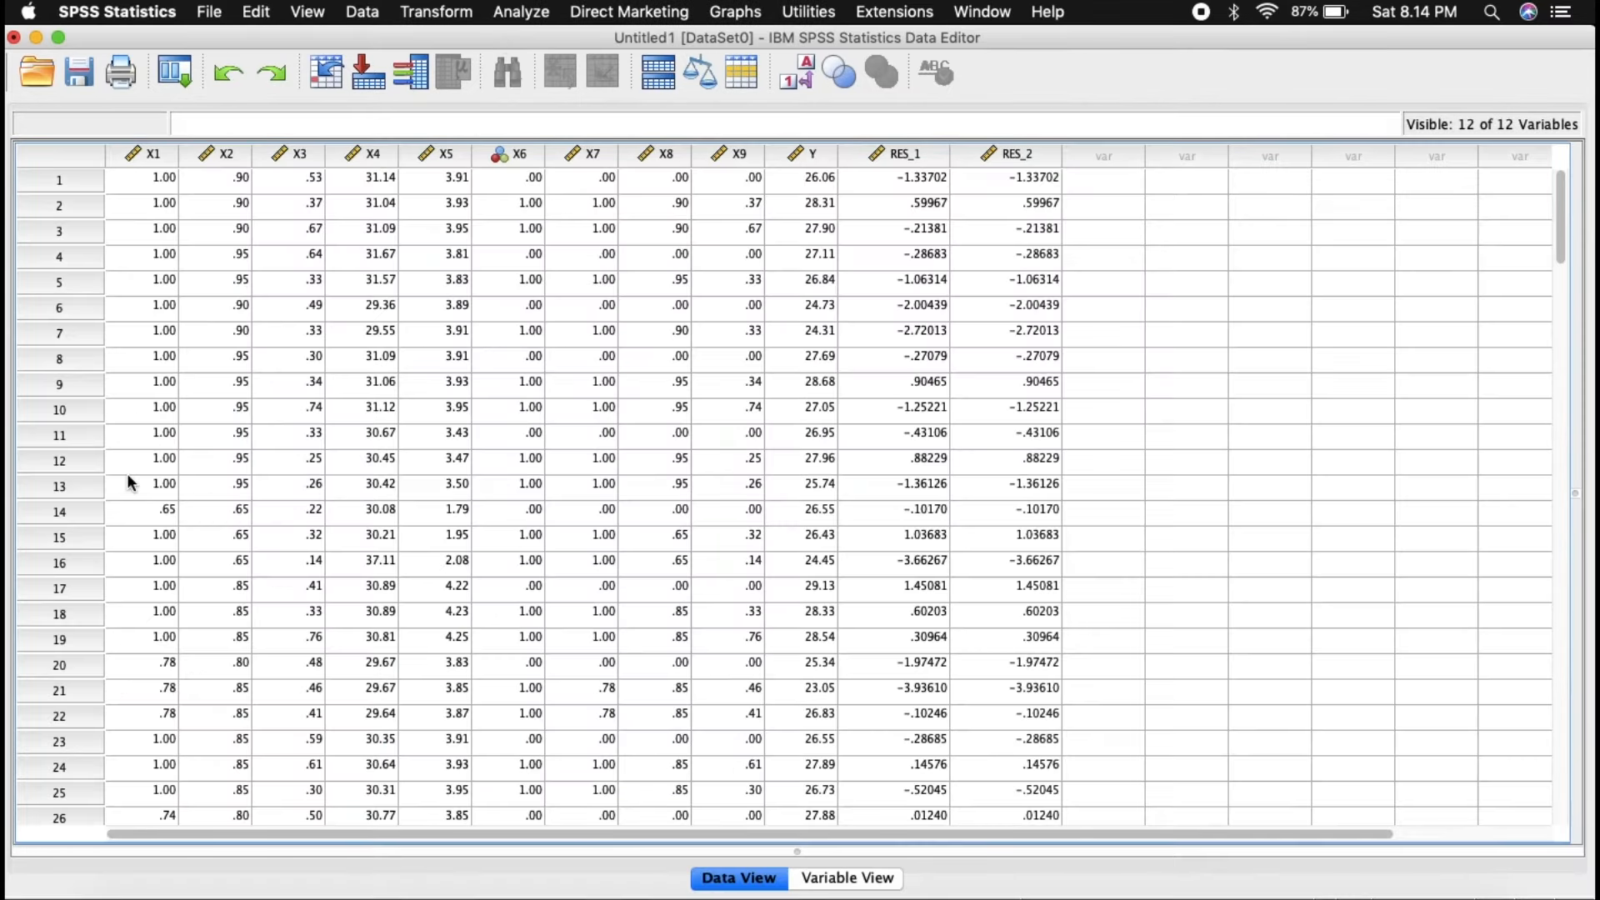
{"action": "left_click", "coordinate": [75, 688]}
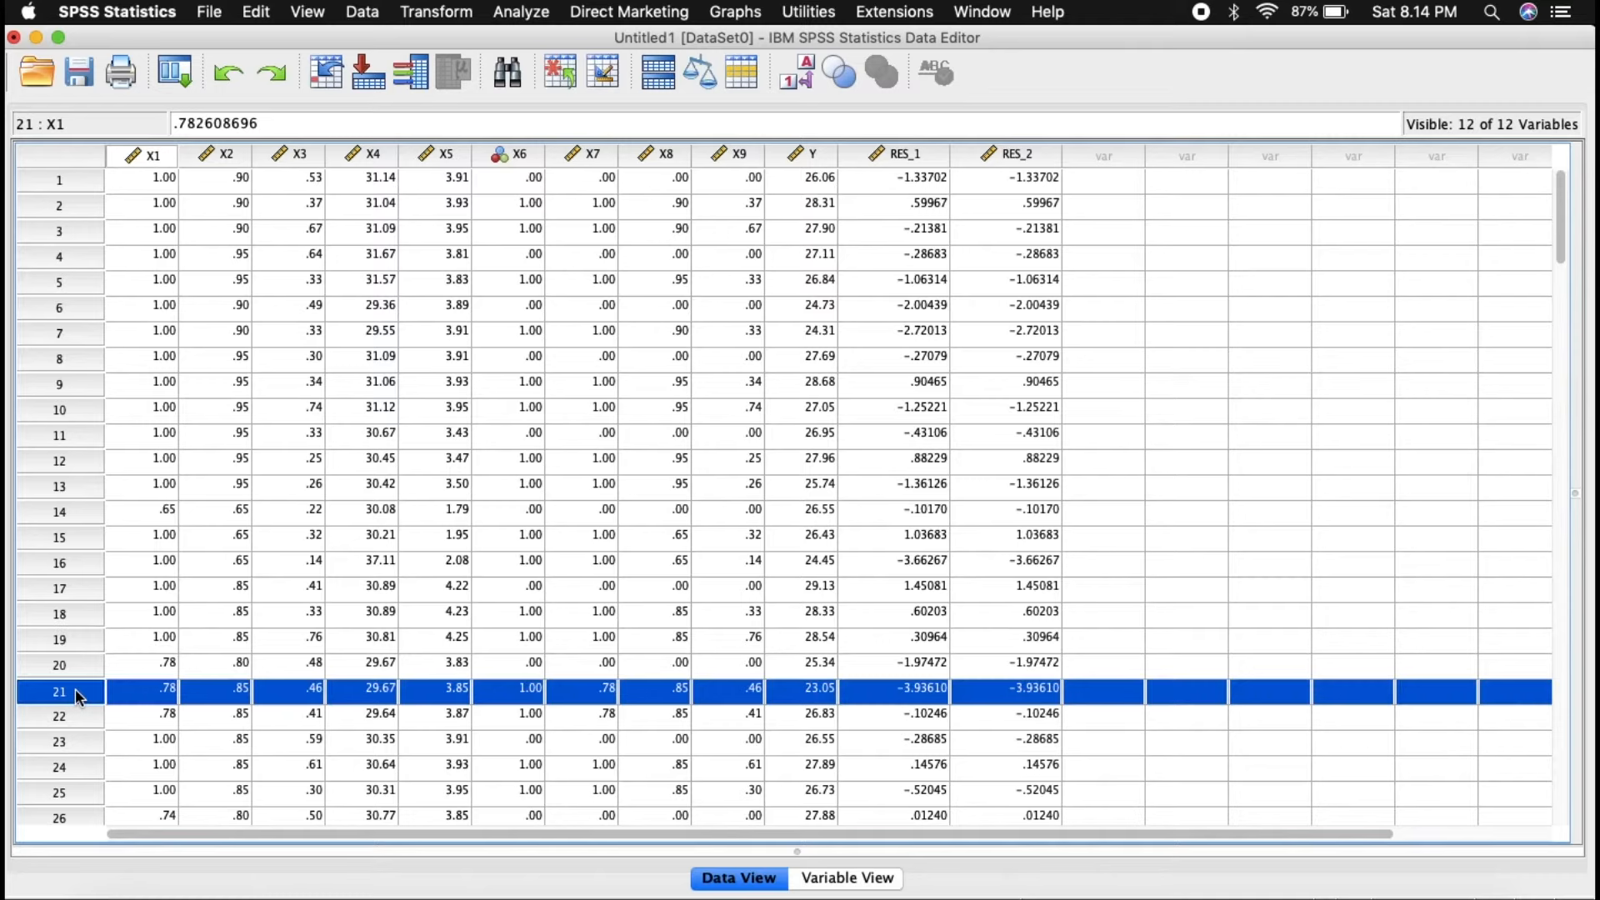
{"action": "right_click", "coordinate": [75, 688]}
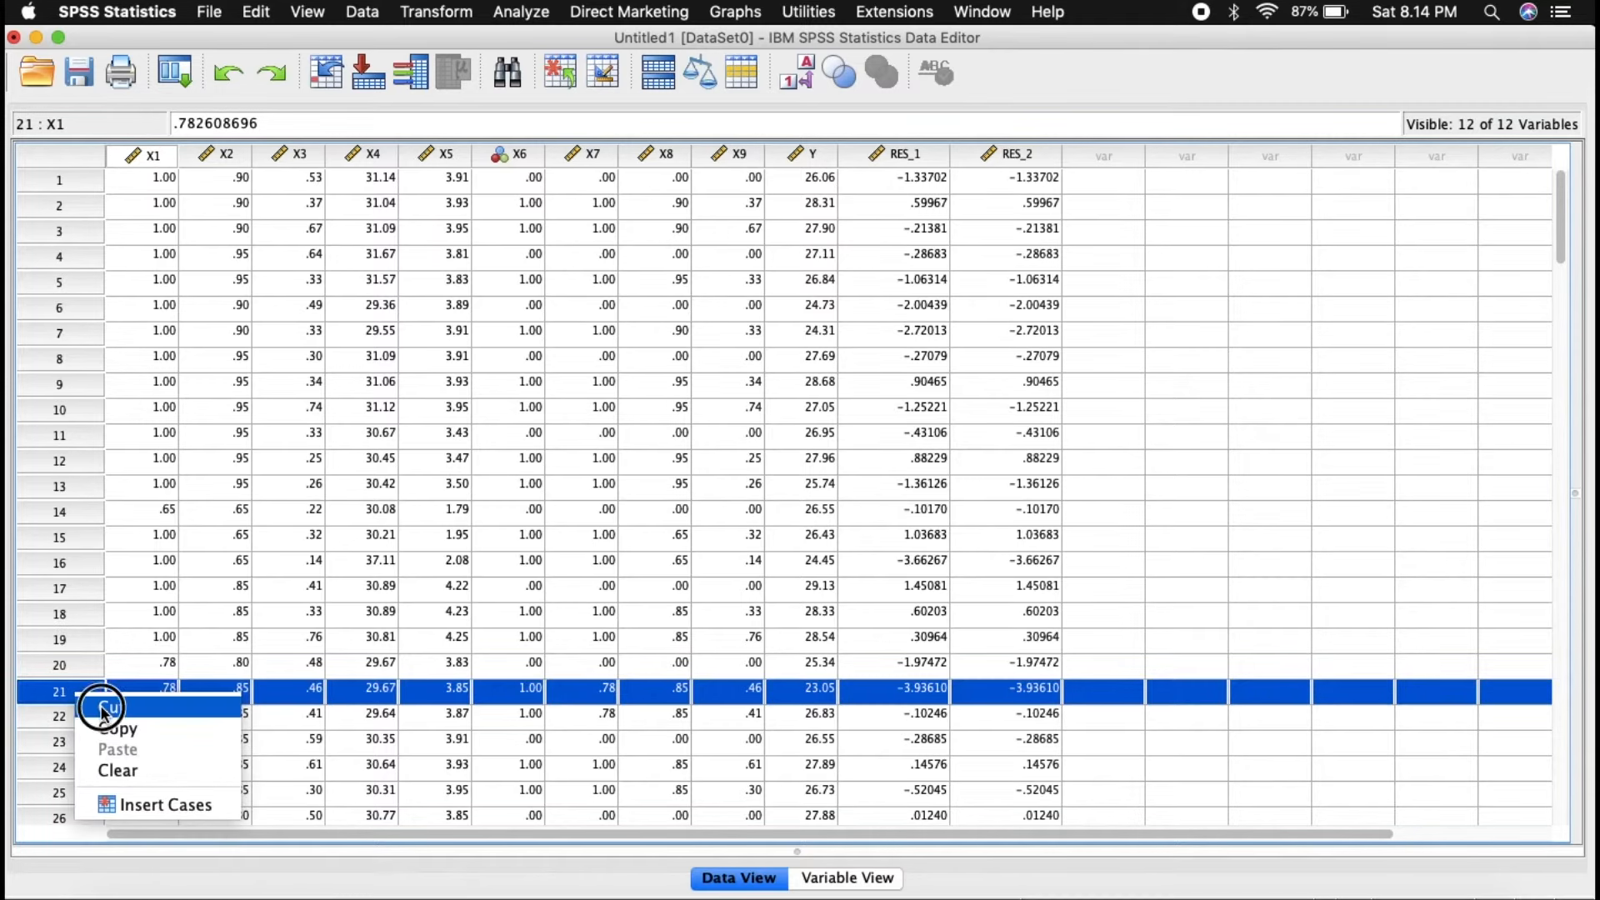
{"action": "left_click", "coordinate": [99, 705]}
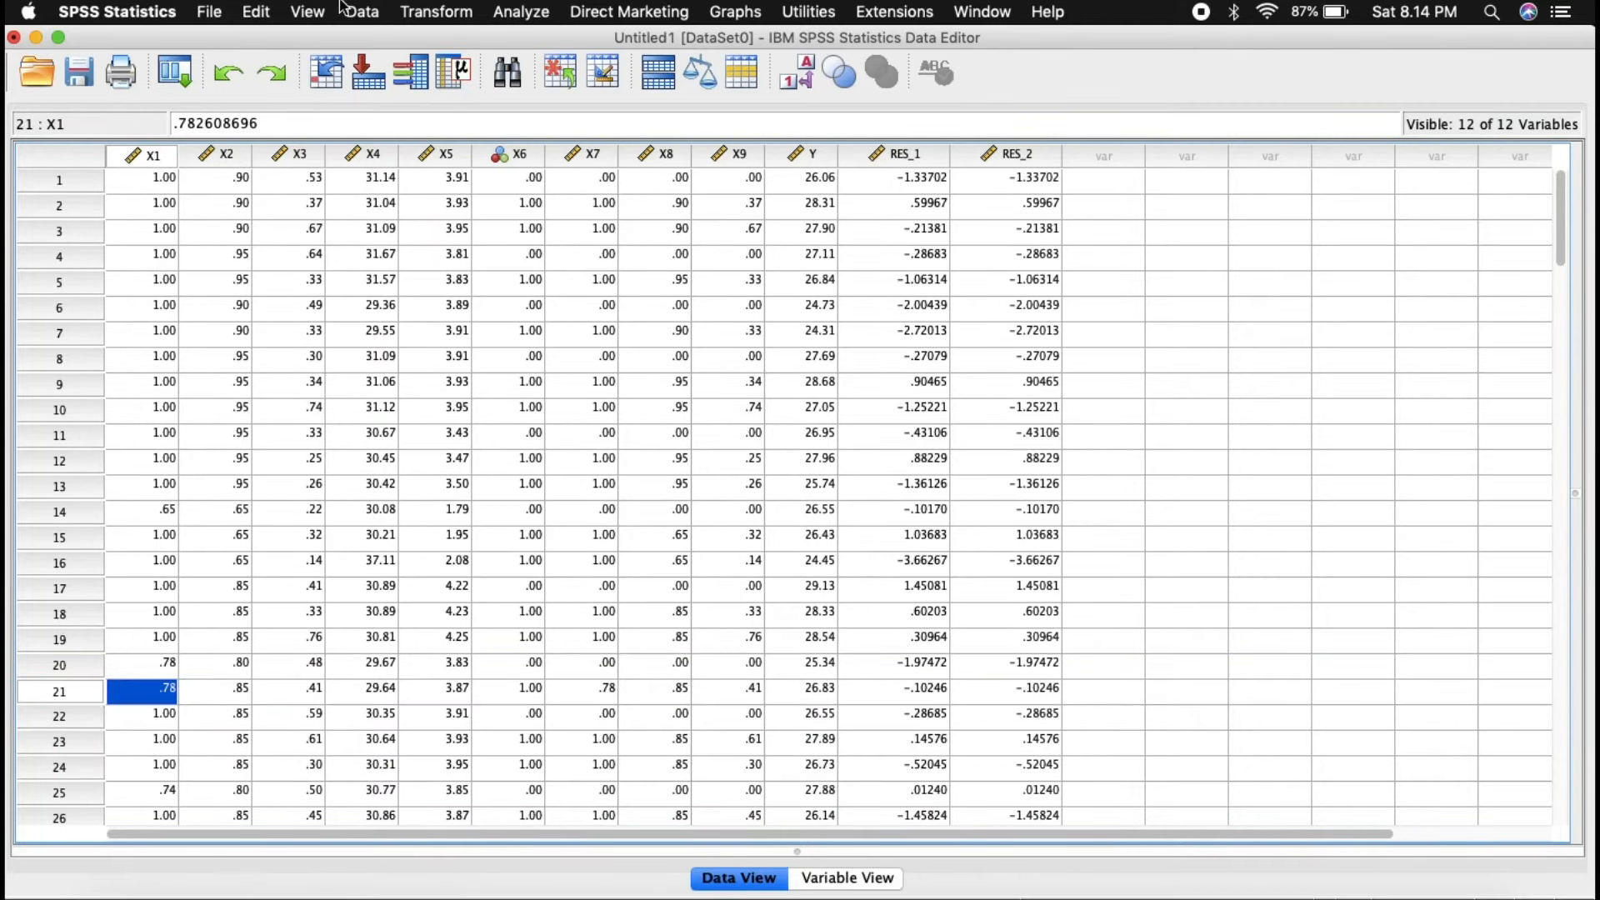
- Rerun the linear regression of Y on the remaining cases, keeping the option to save unstandardized residuals
{"action": "left_click", "coordinate": [531, 9]}
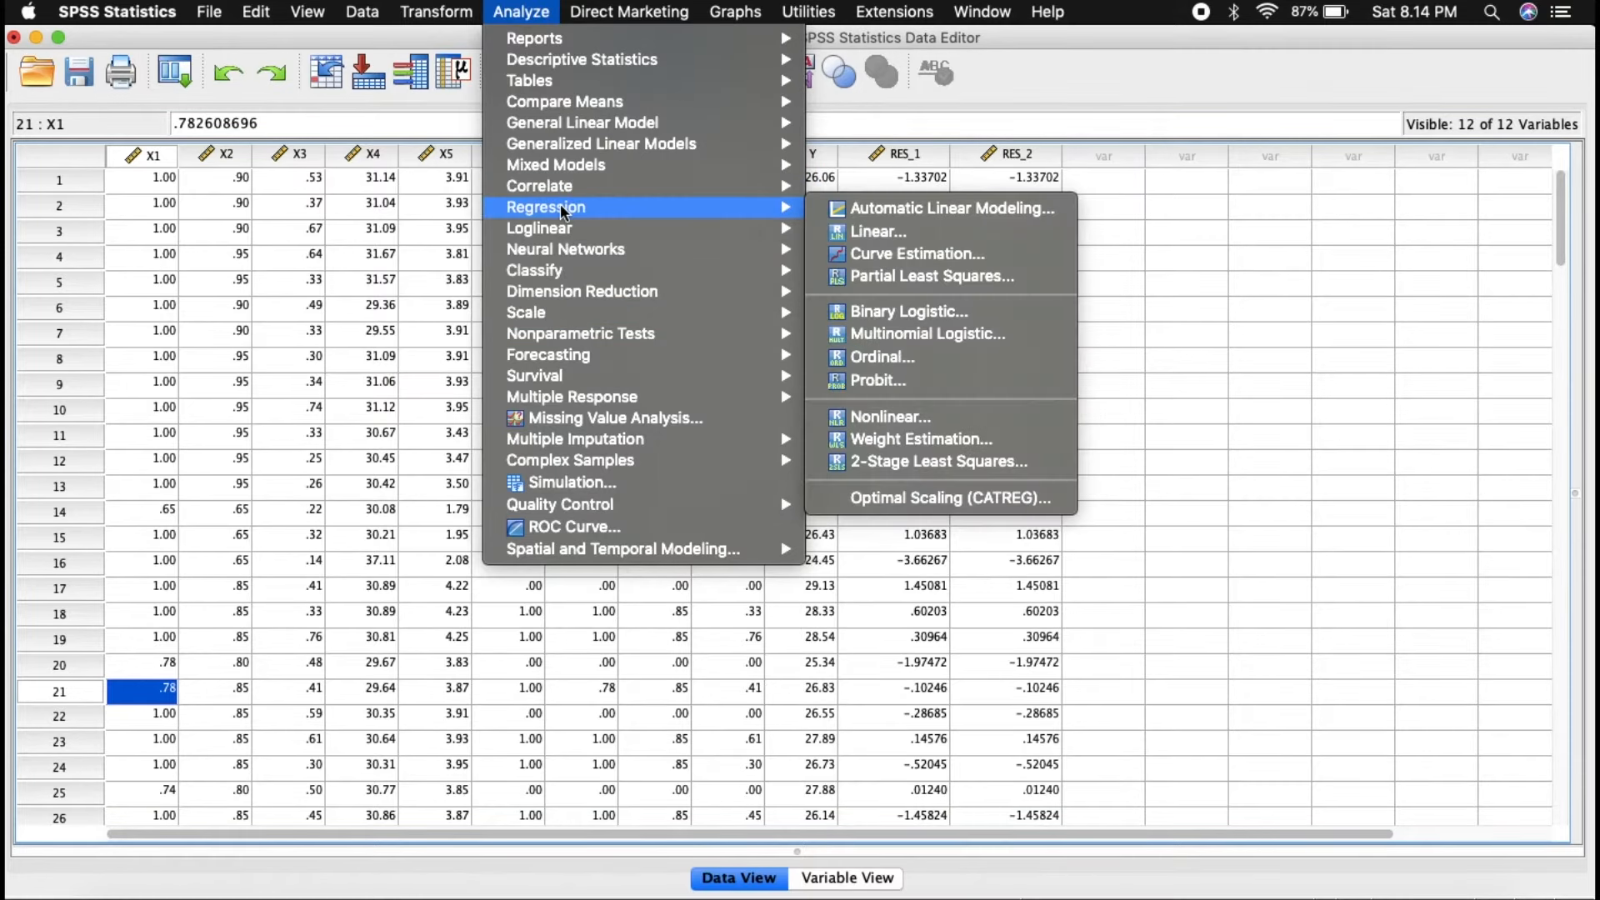
{"action": "mouse_move", "coordinate": [769, 227]}
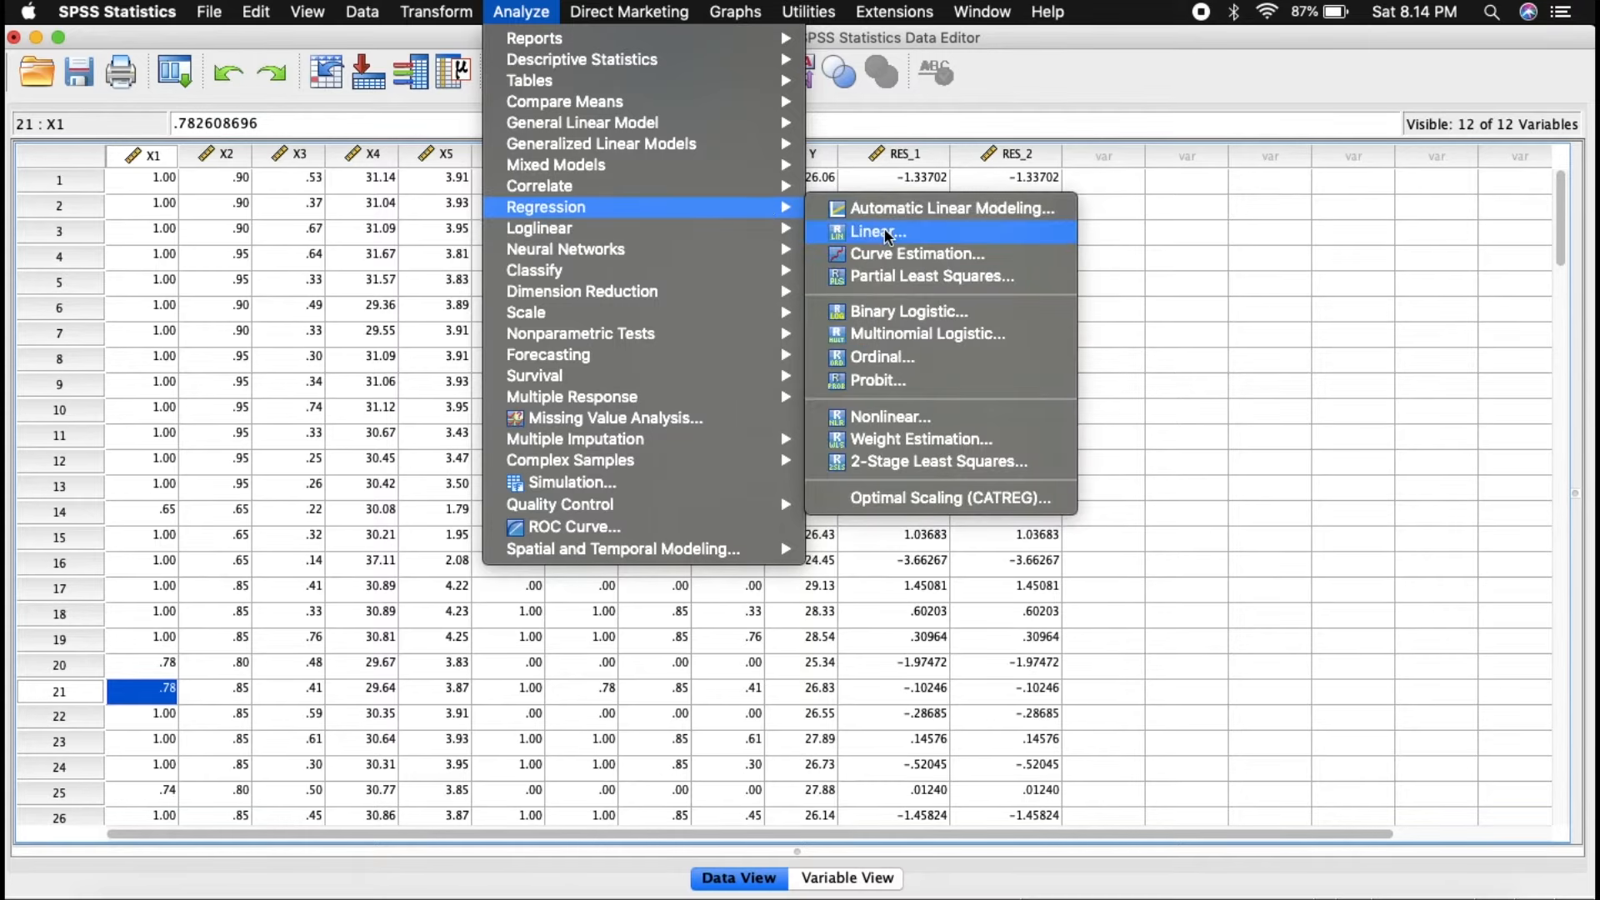
{"action": "left_click", "coordinate": [887, 235]}
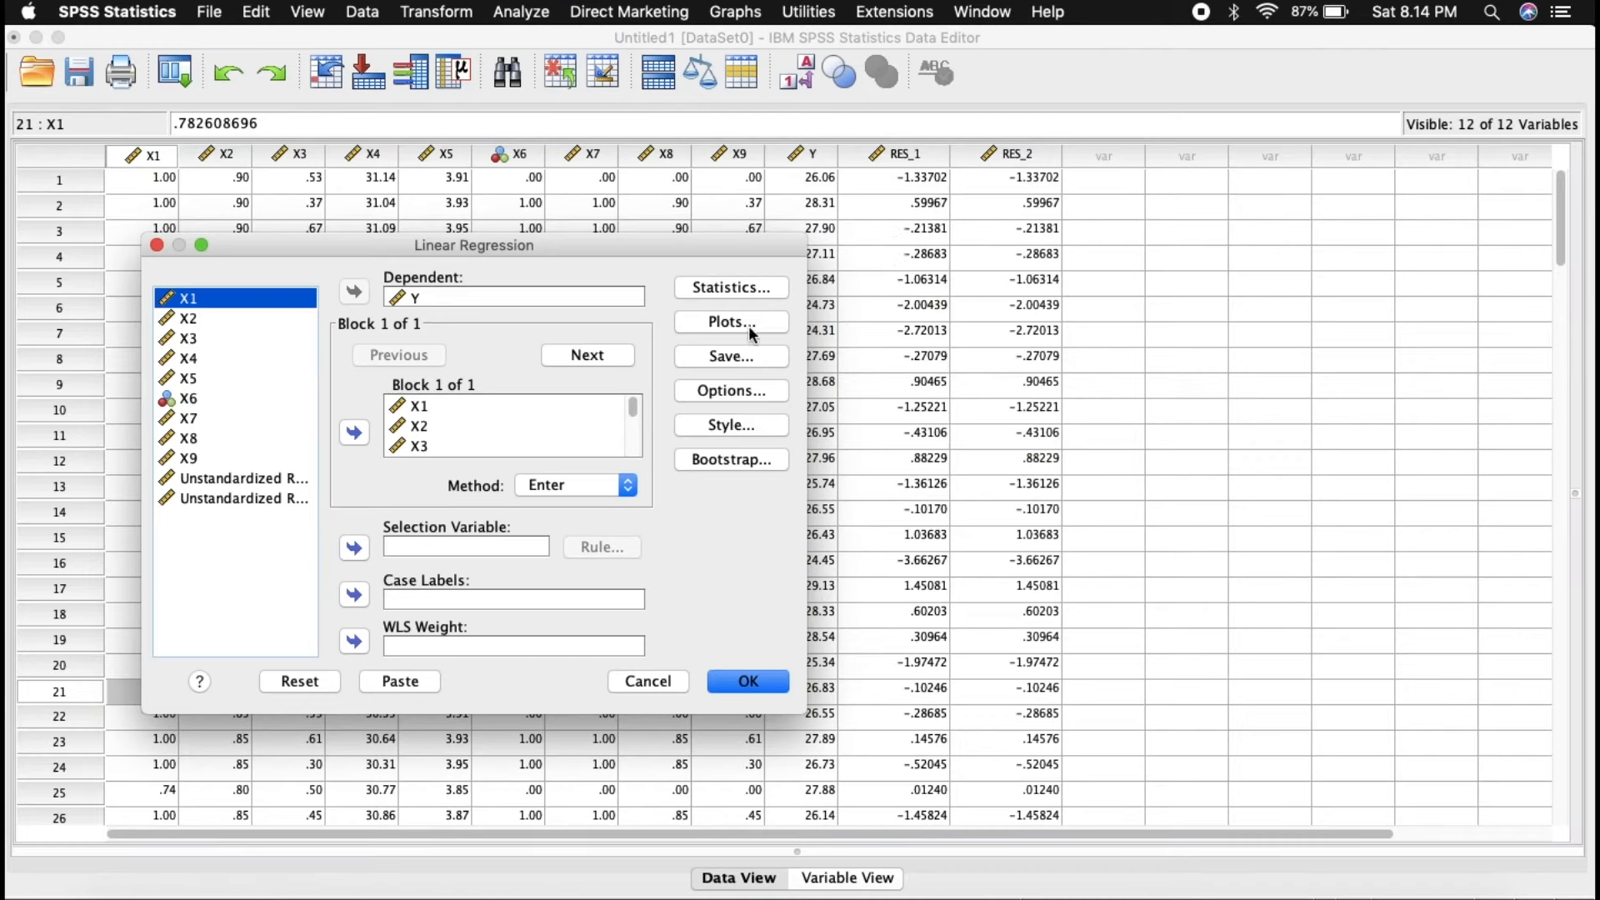
{"action": "left_click", "coordinate": [743, 358]}
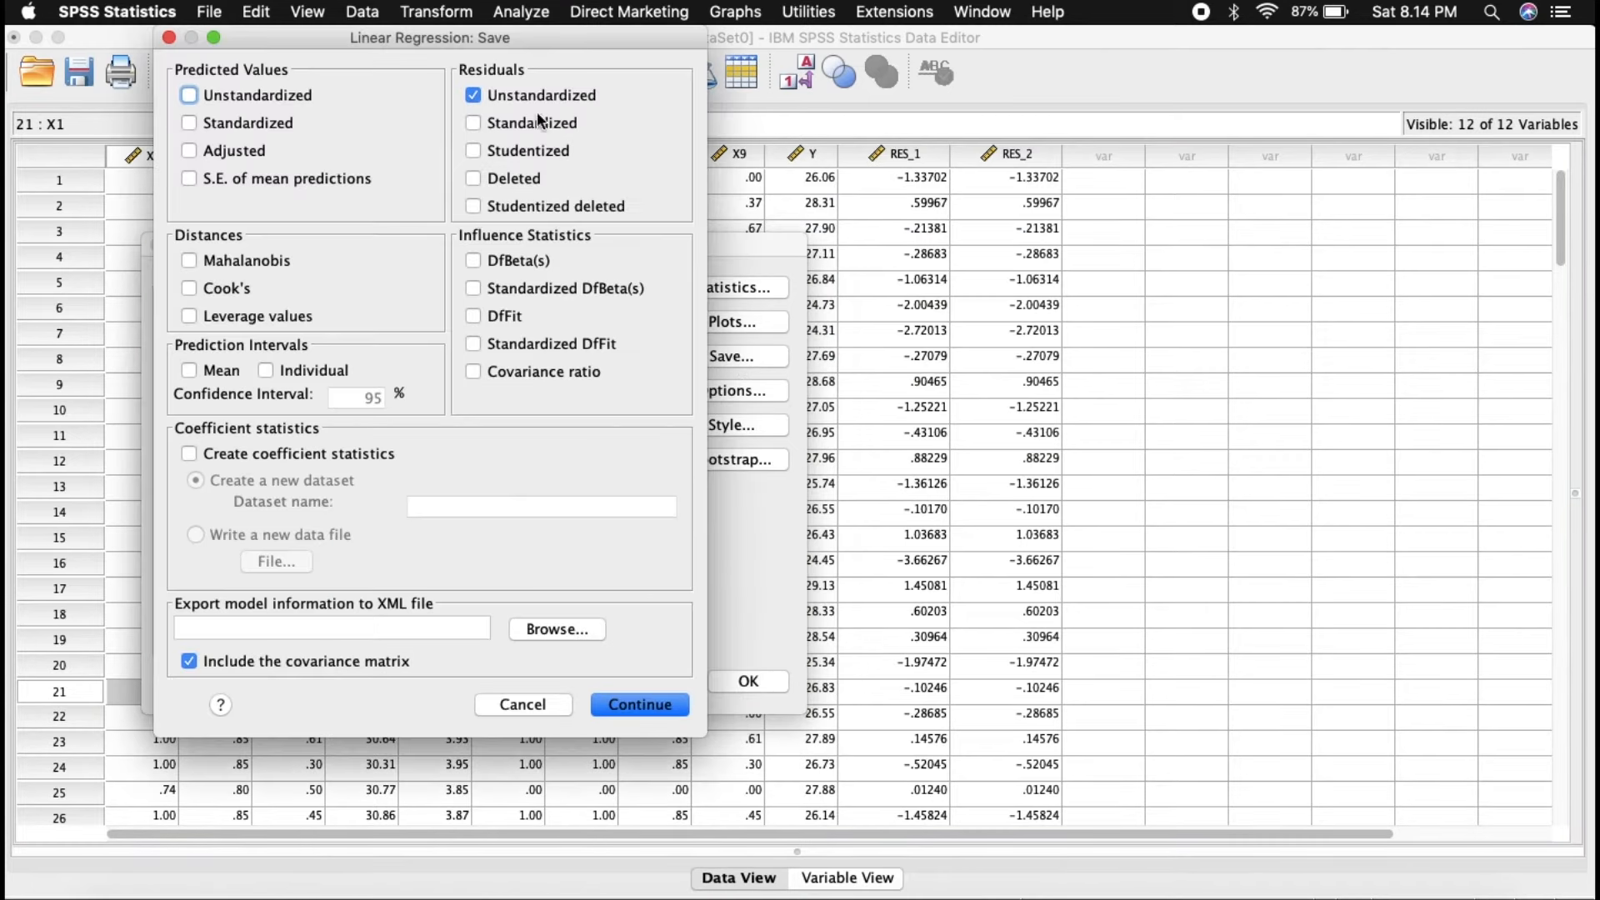
{"action": "left_click", "coordinate": [631, 701]}
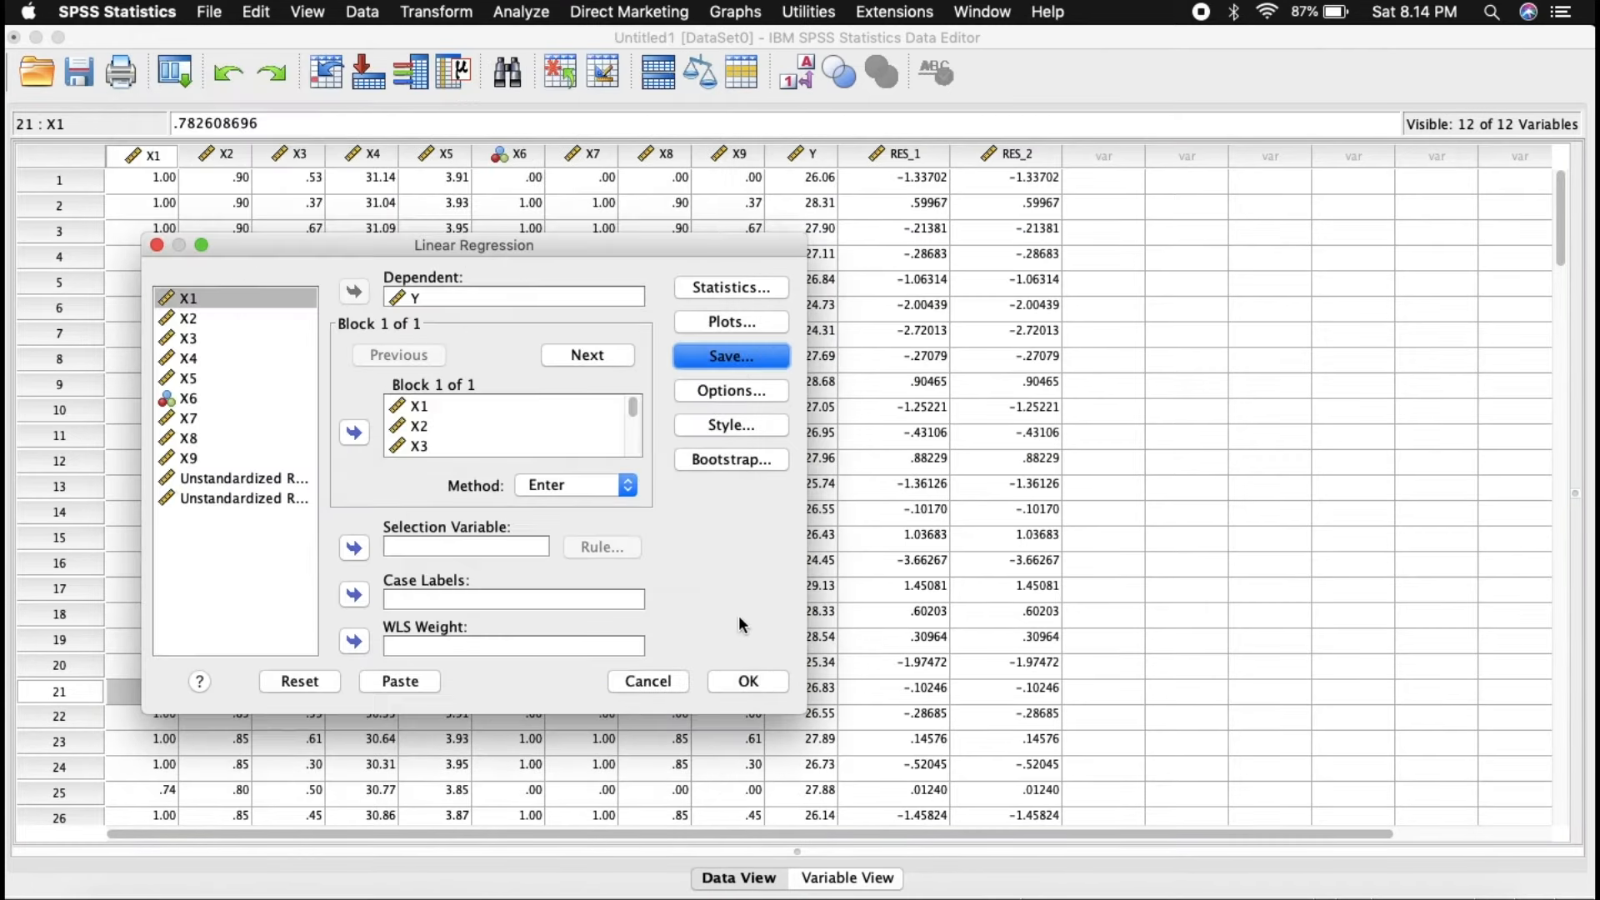
{"action": "left_click", "coordinate": [750, 680]}
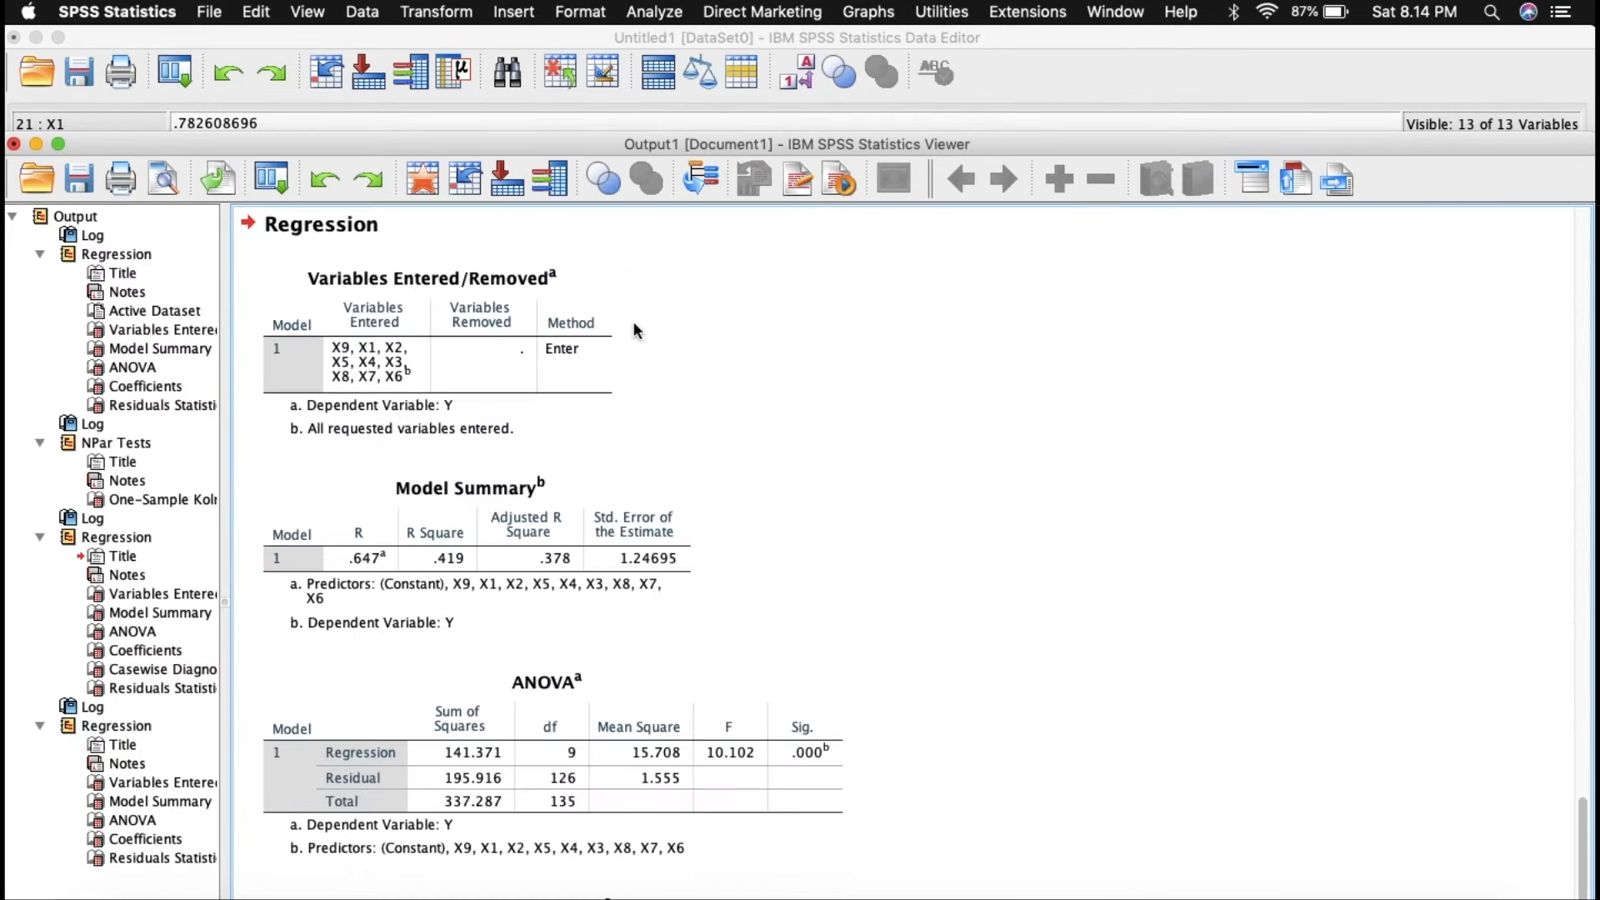
- Open the legacy one-sample Kolmogorov-Smirnov test and remove Unstandardized Residual [RES_1] from the test variables
{"action": "left_click", "coordinate": [655, 11]}
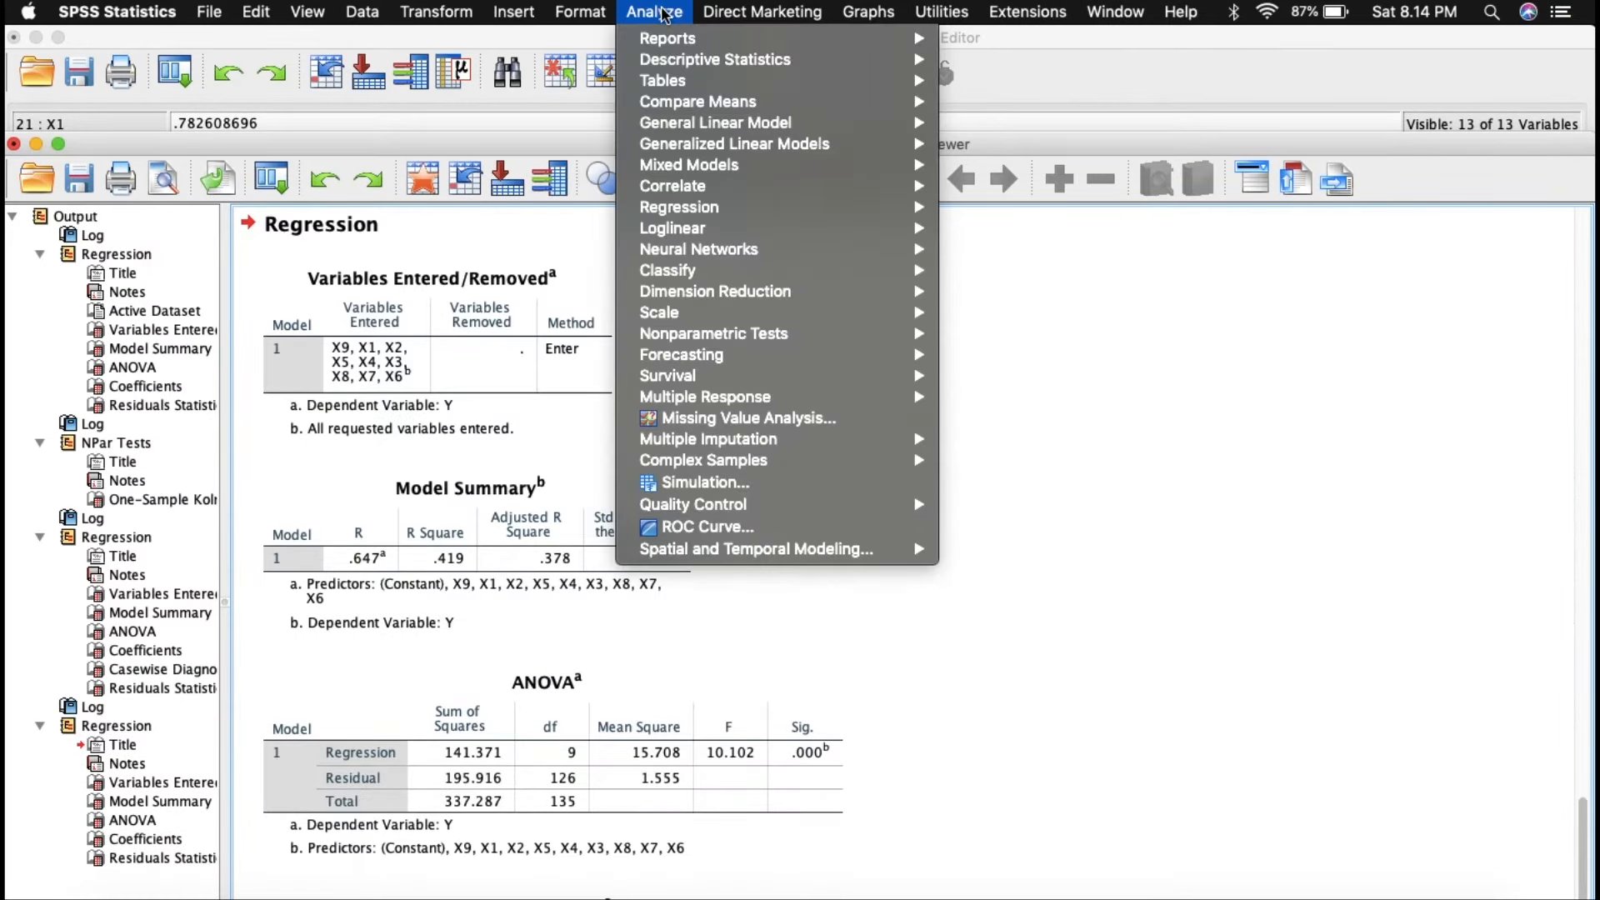
{"action": "mouse_move", "coordinate": [746, 338]}
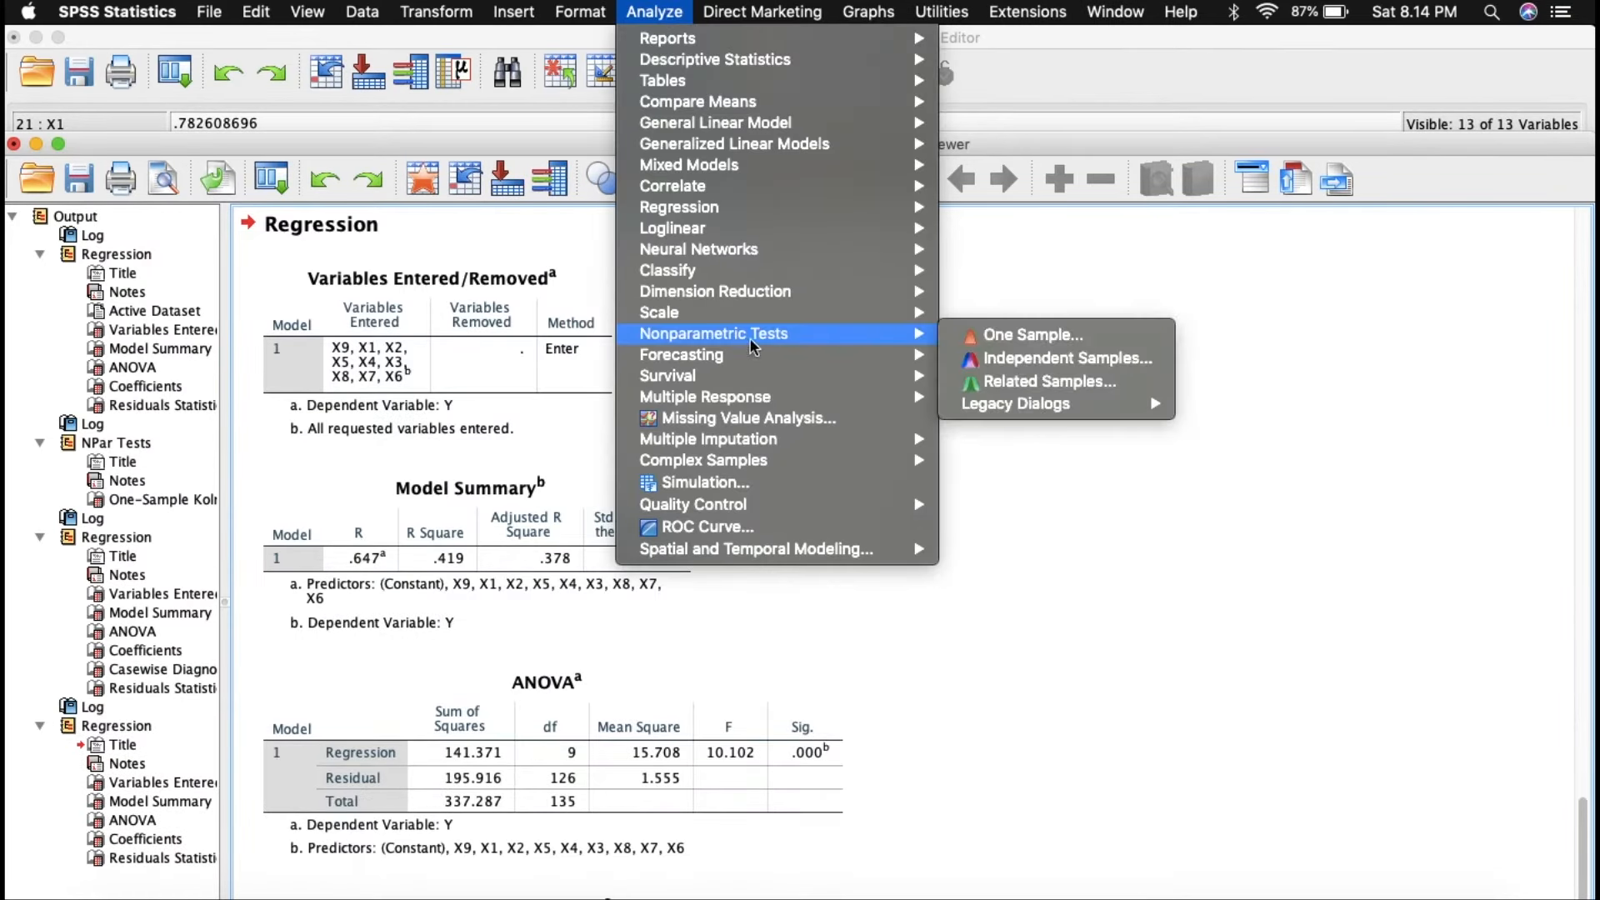
{"action": "mouse_move", "coordinate": [1056, 405]}
{"action": "left_click", "coordinate": [1245, 471]}
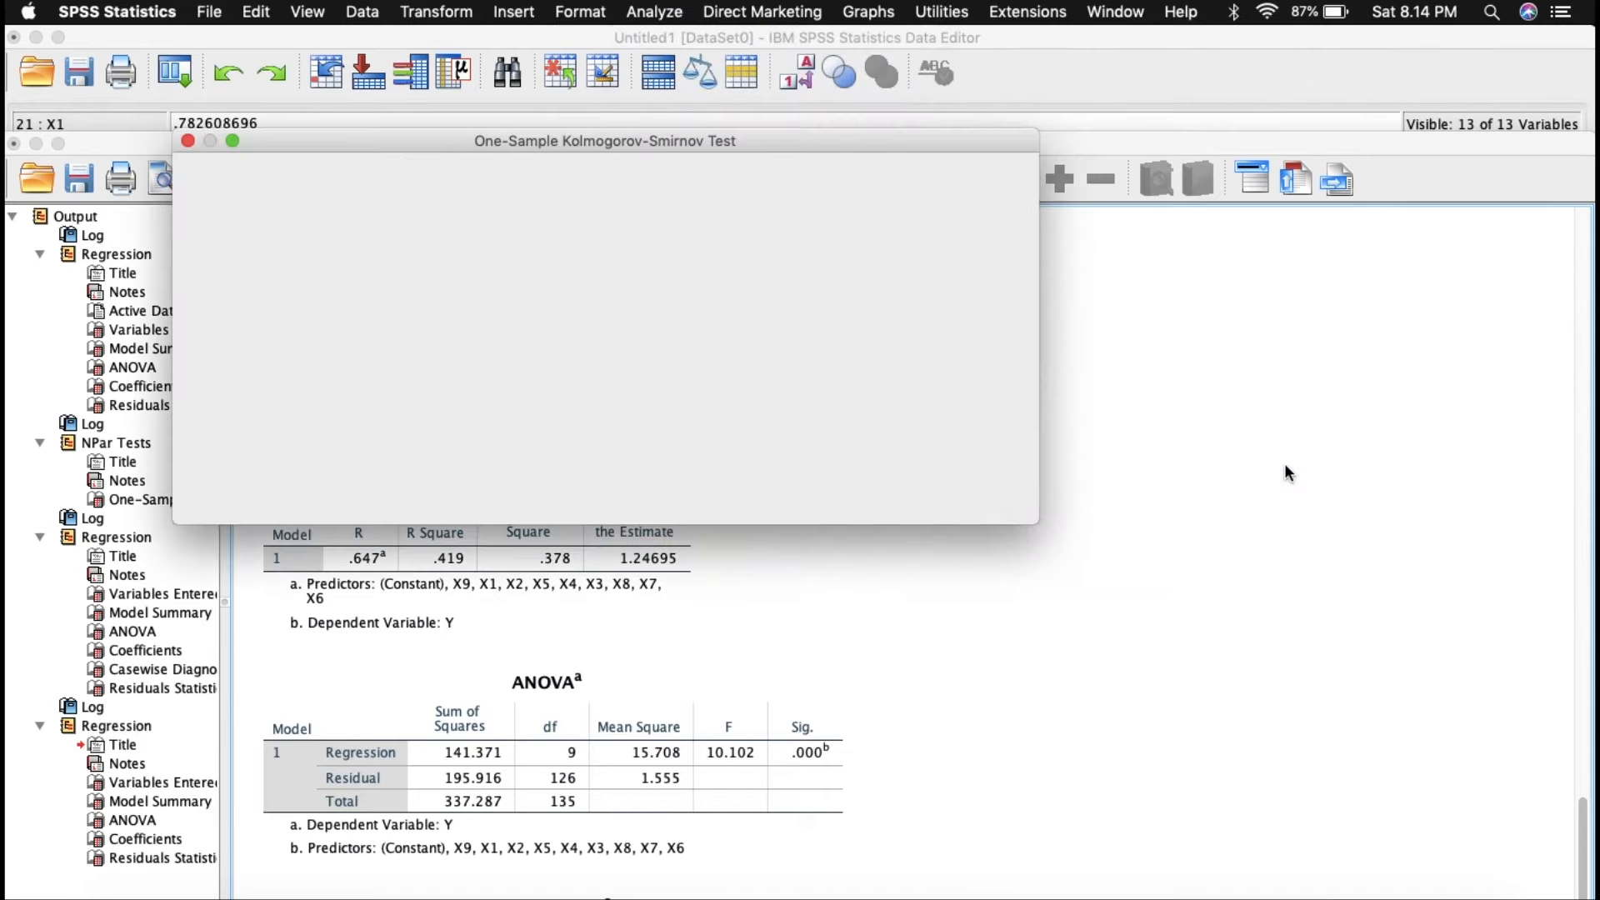
{"action": "left_click", "coordinate": [801, 194]}
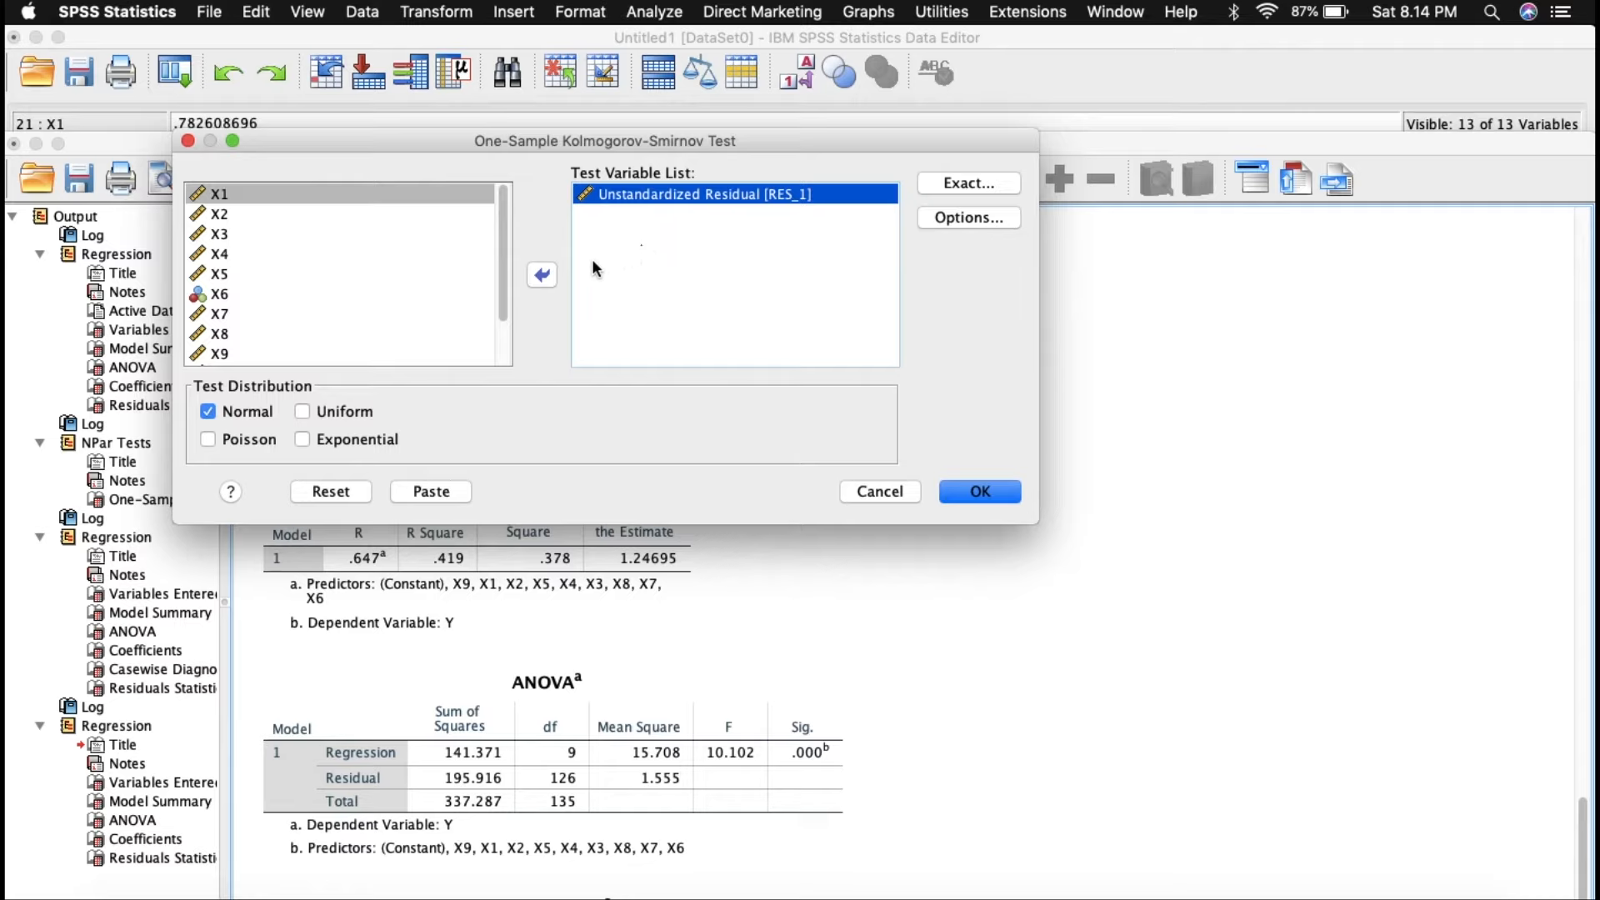
{"action": "left_click", "coordinate": [541, 282]}
- Run the Kolmogorov-Smirnov test on Unstandardized Residual [RES_2] against the Normal distribution and review the output
{"action": "scroll", "coordinate": [406, 313], "scroll_direction": "down", "scroll_amount": 1}
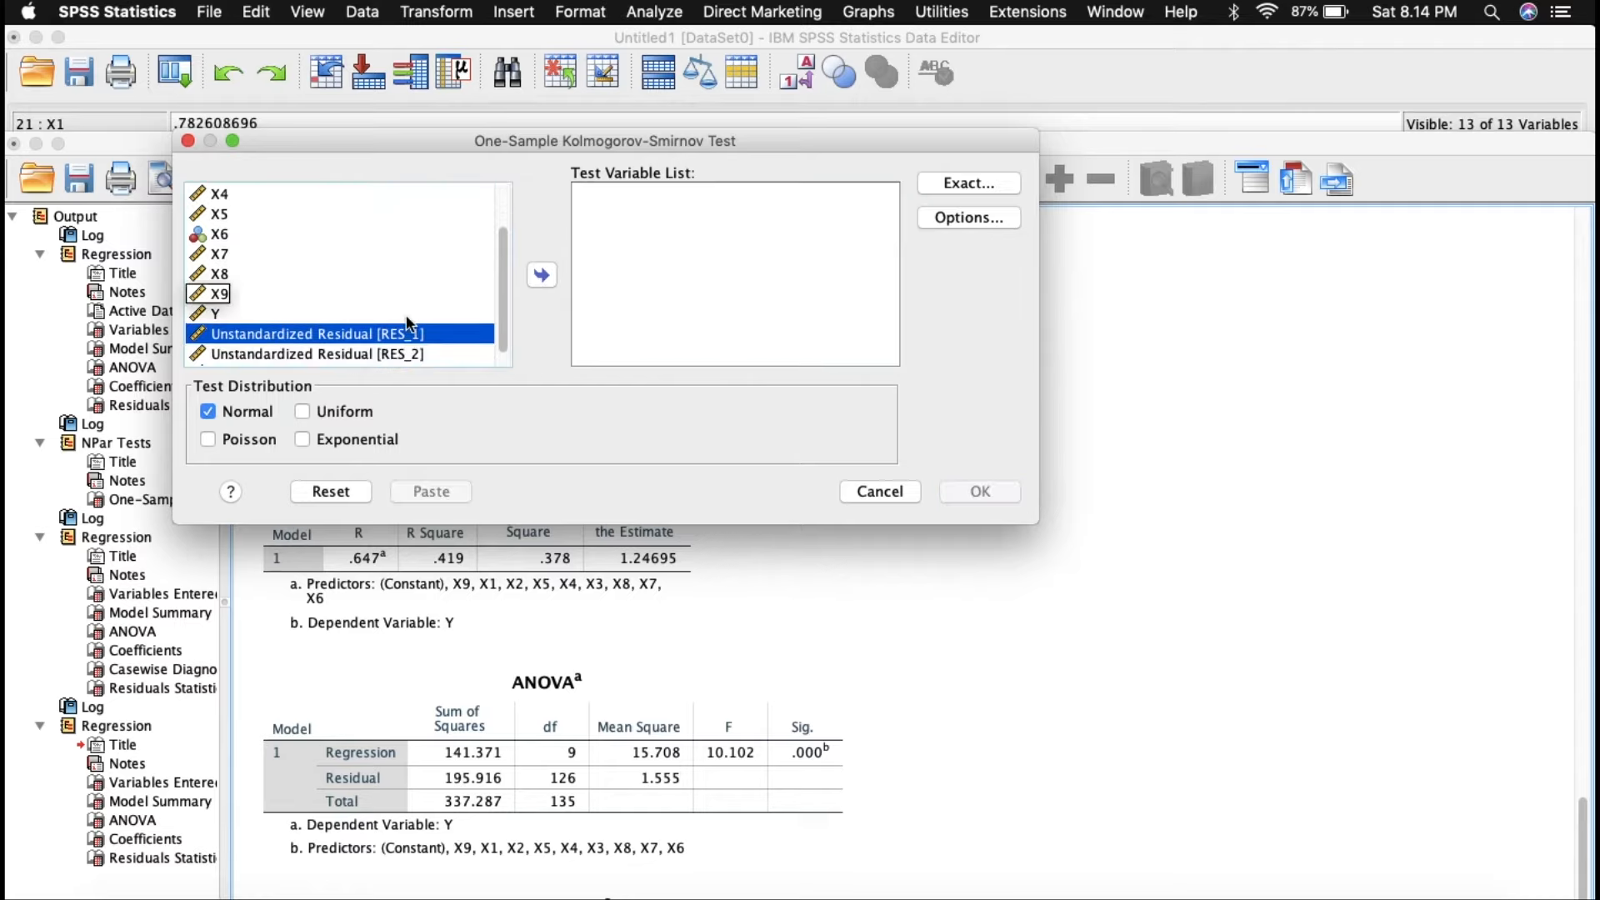
{"action": "left_click", "coordinate": [401, 353]}
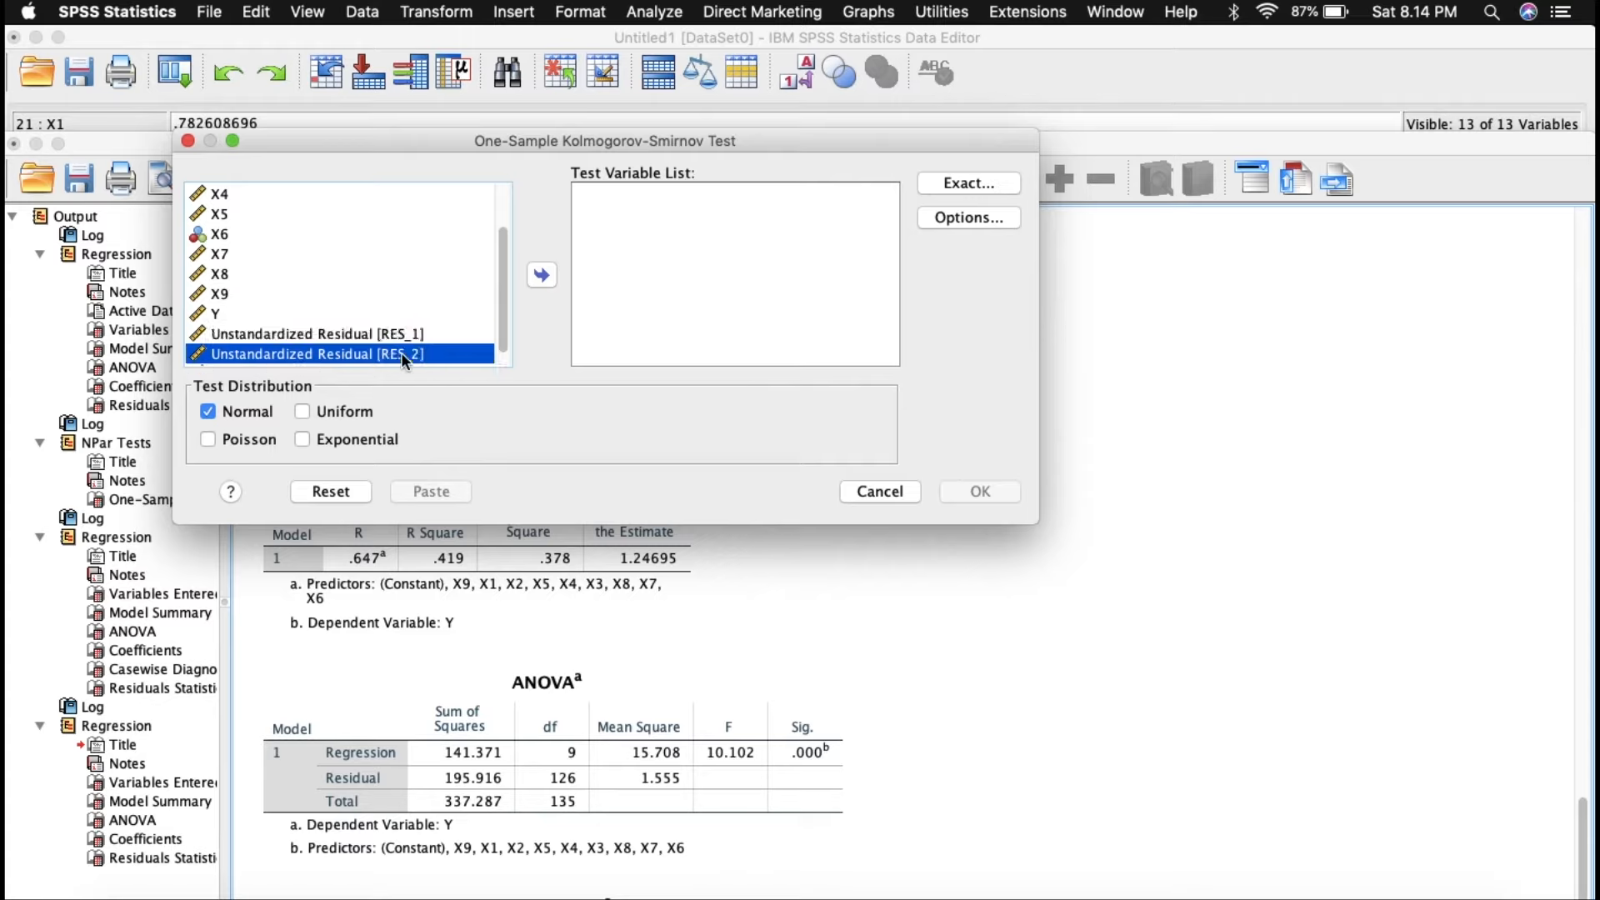
{"action": "left_click", "coordinate": [542, 276]}
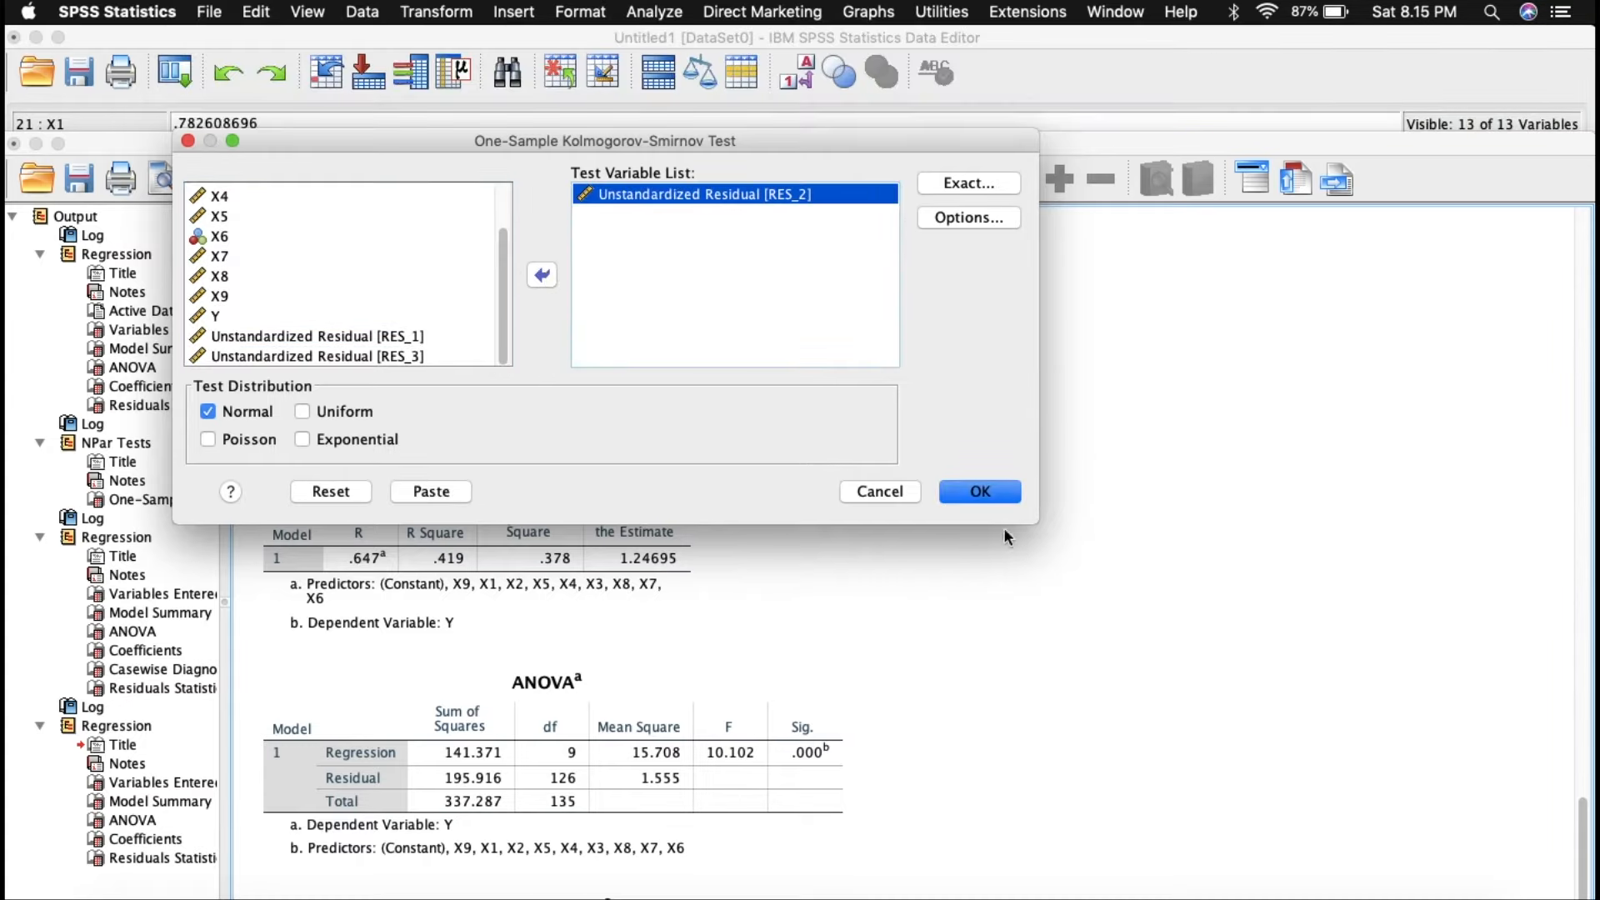
{"action": "left_click", "coordinate": [978, 491]}
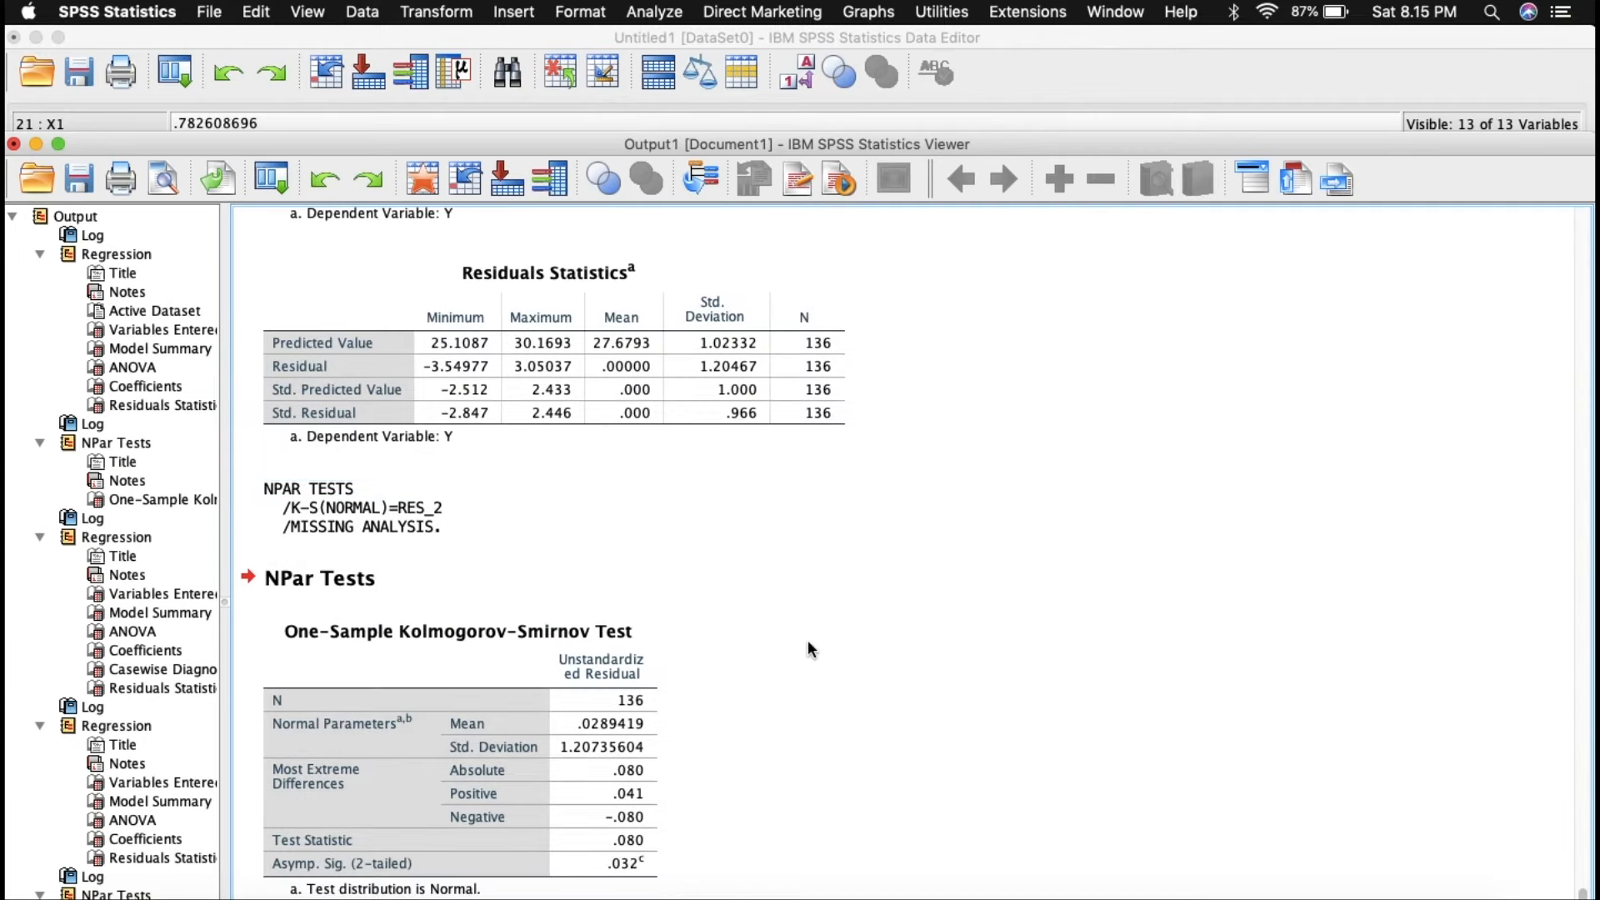
{"action": "scroll", "coordinate": [808, 640], "scroll_direction": "up", "scroll_amount": 10}
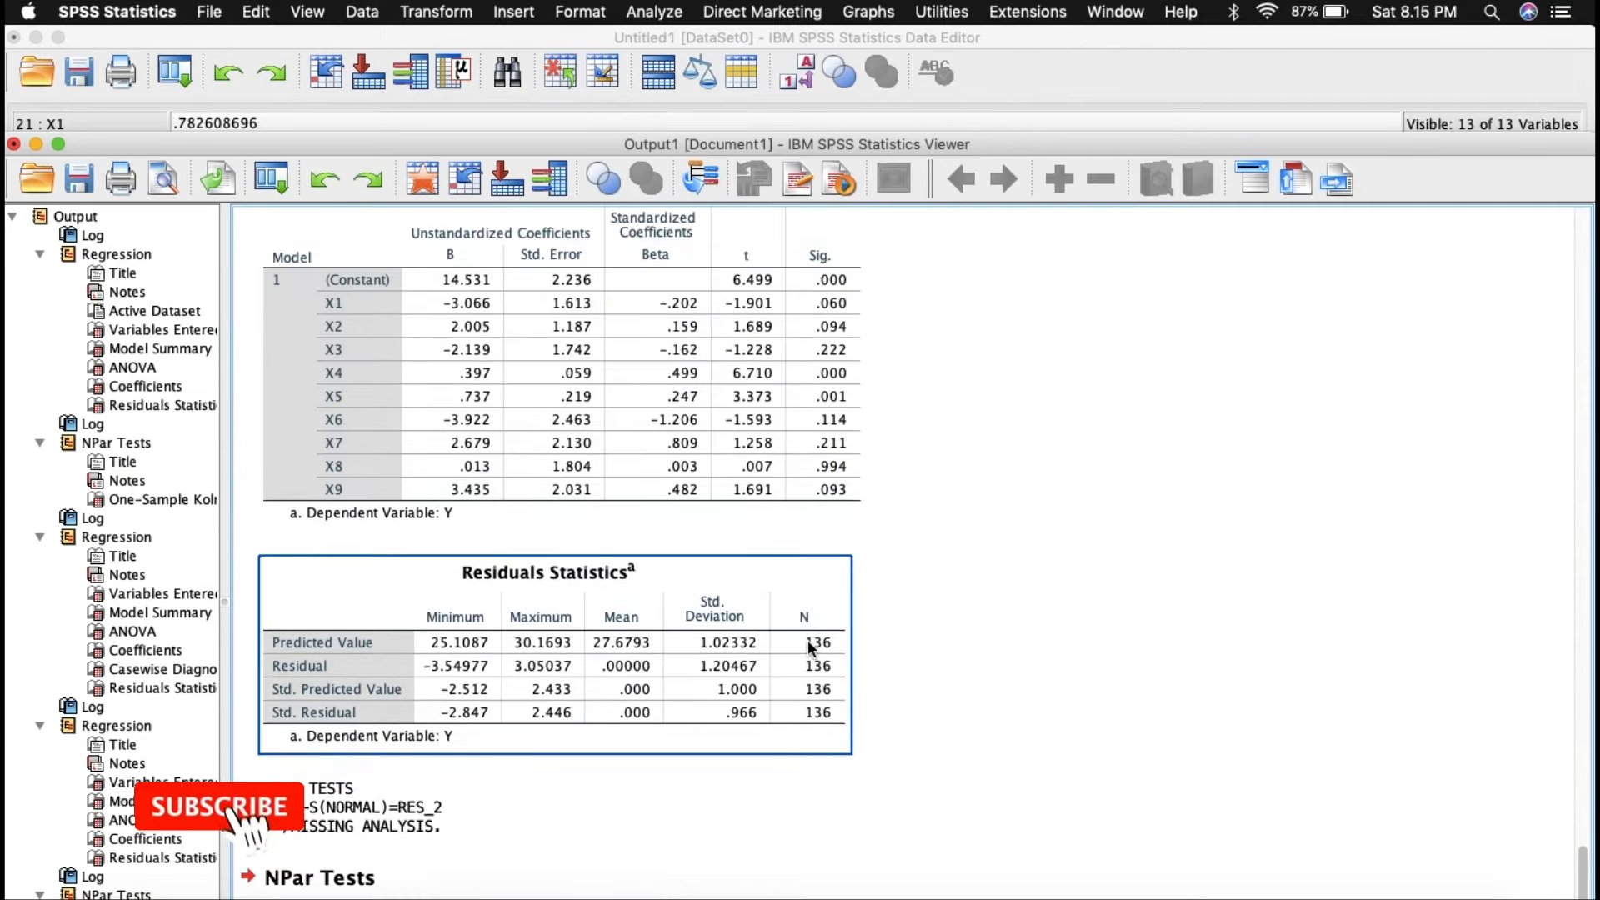
{"action": "scroll", "coordinate": [808, 640], "scroll_direction": "down", "scroll_amount": 10}
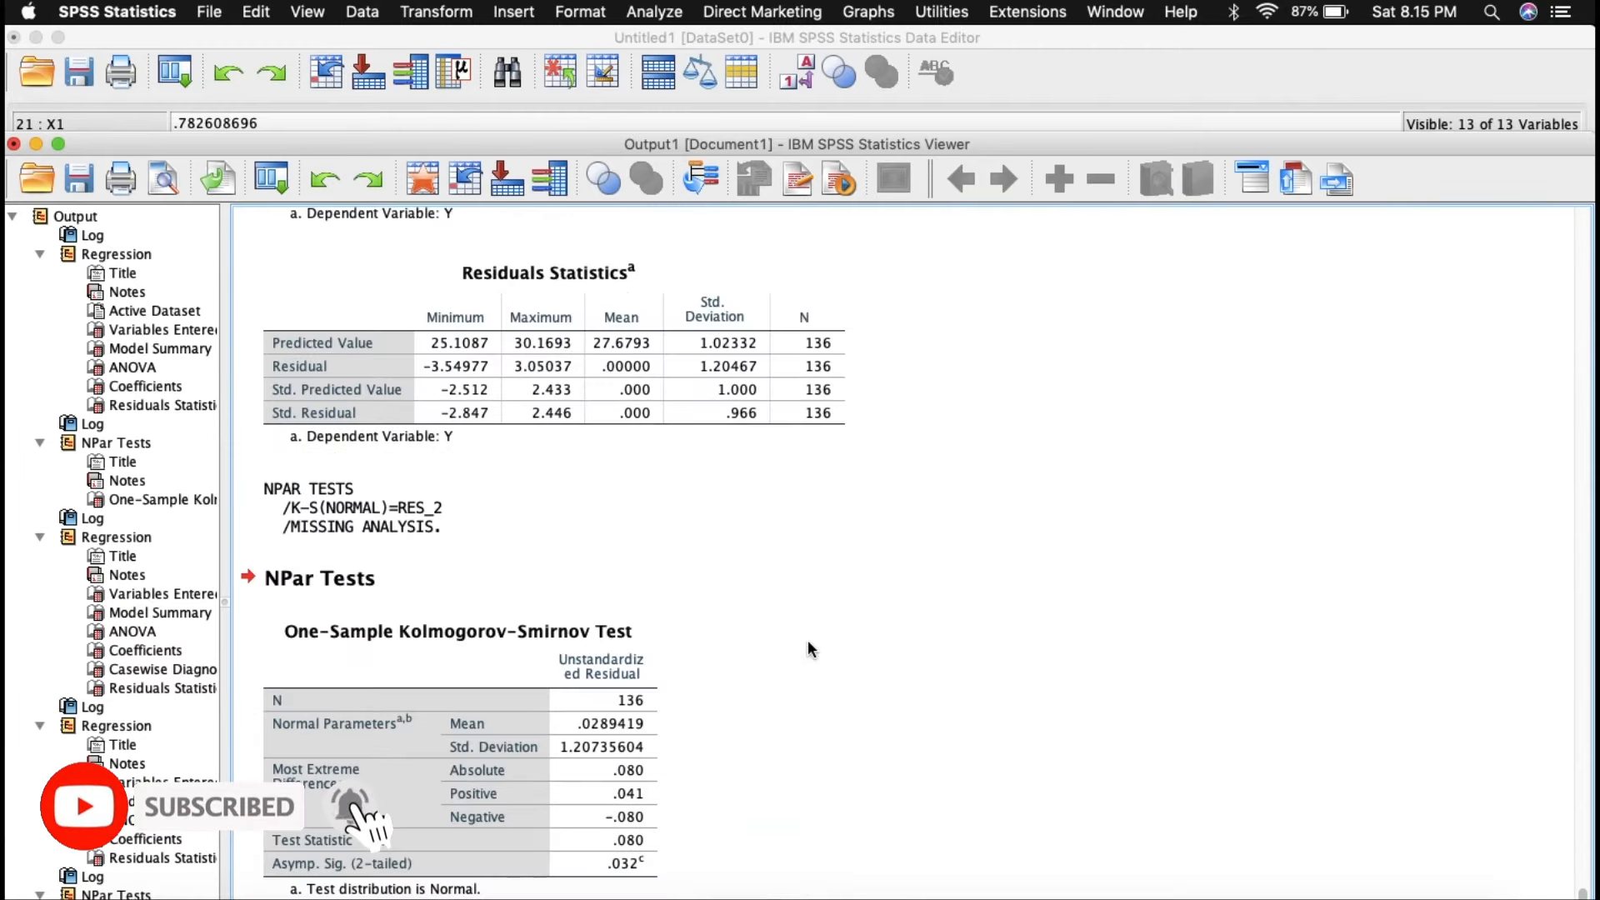
{"action": "scroll", "coordinate": [808, 638], "scroll_direction": "up", "scroll_amount": 15}
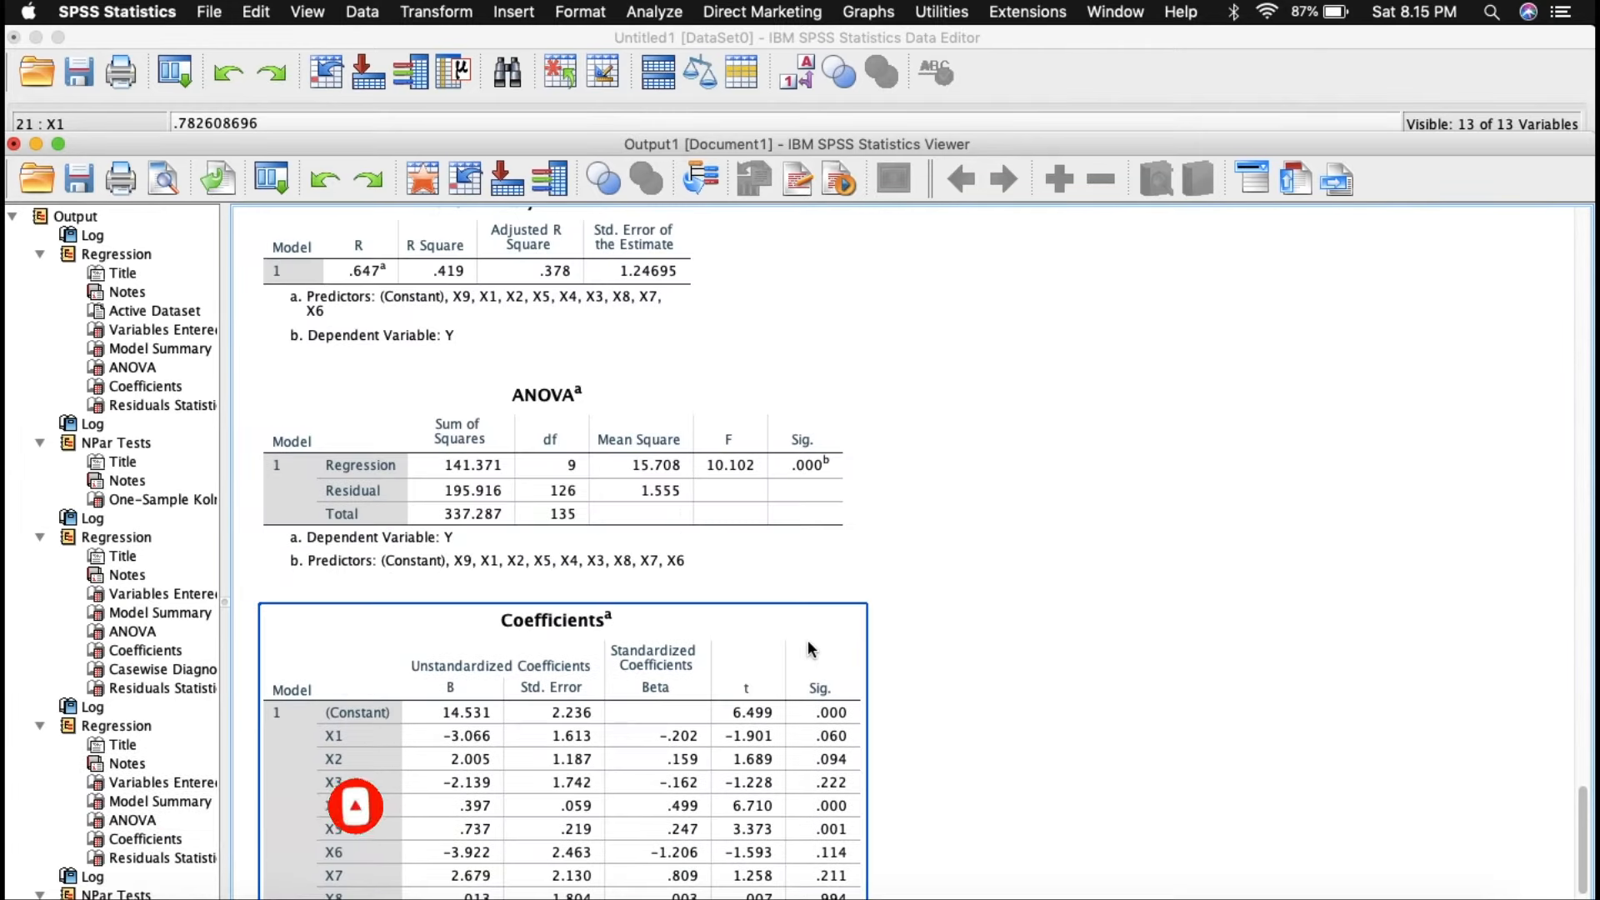
{"action": "scroll", "coordinate": [807, 638], "scroll_direction": "down", "scroll_amount": 12}
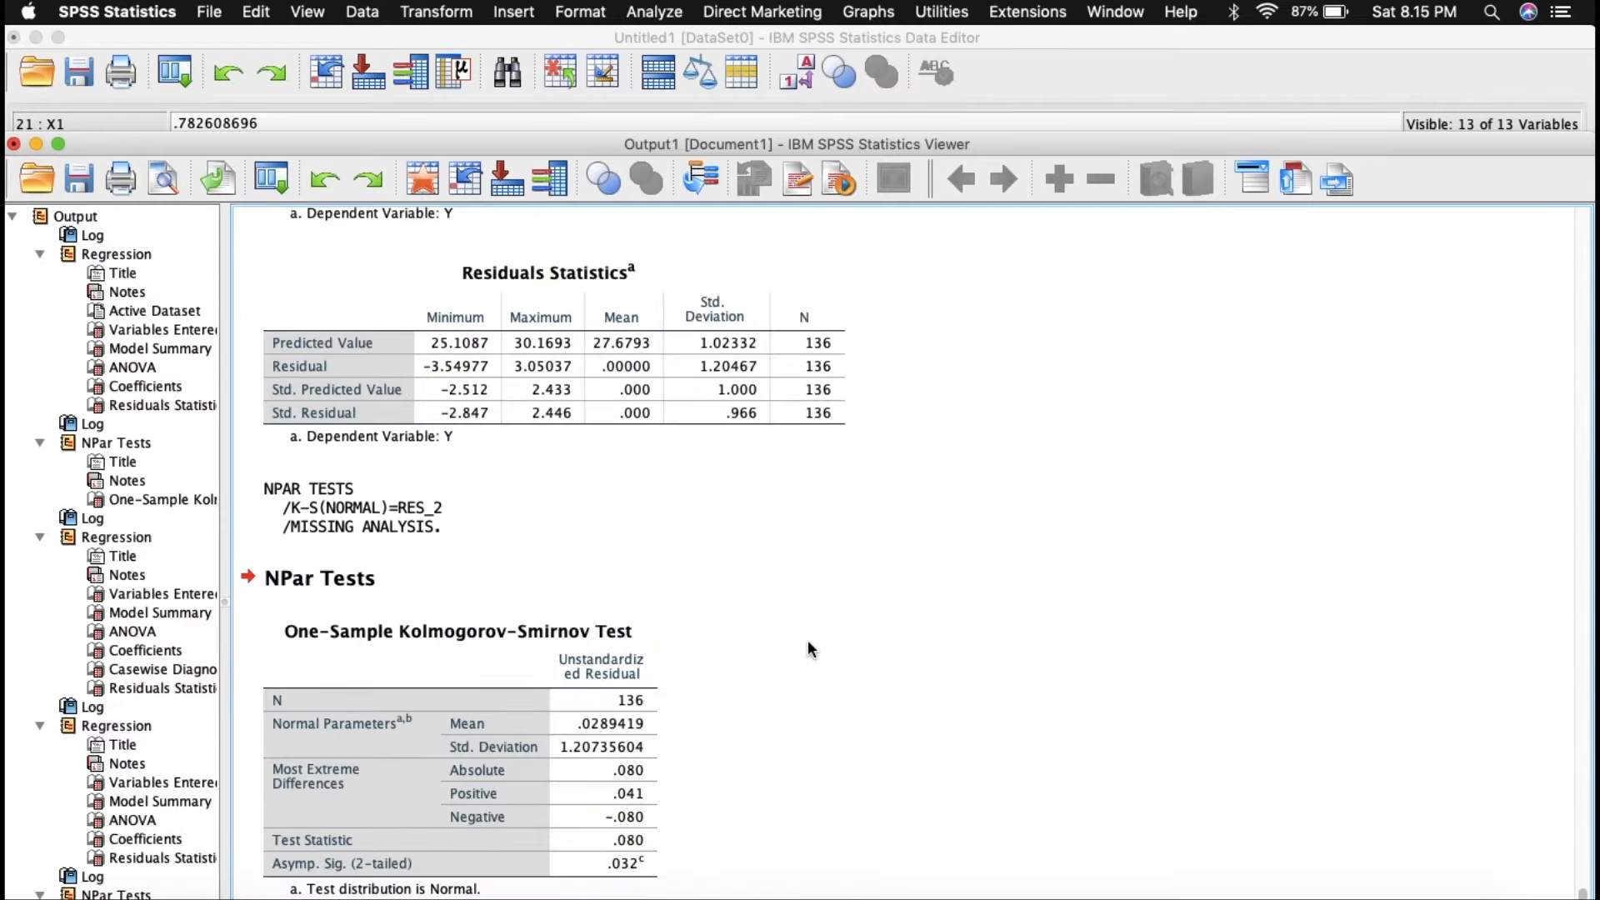
- Rerun the linear regression with casewise diagnostics for outliers outside 2.5 standard deviations and examine the Casewise Diagnostics table
{"action": "left_click", "coordinate": [652, 10]}
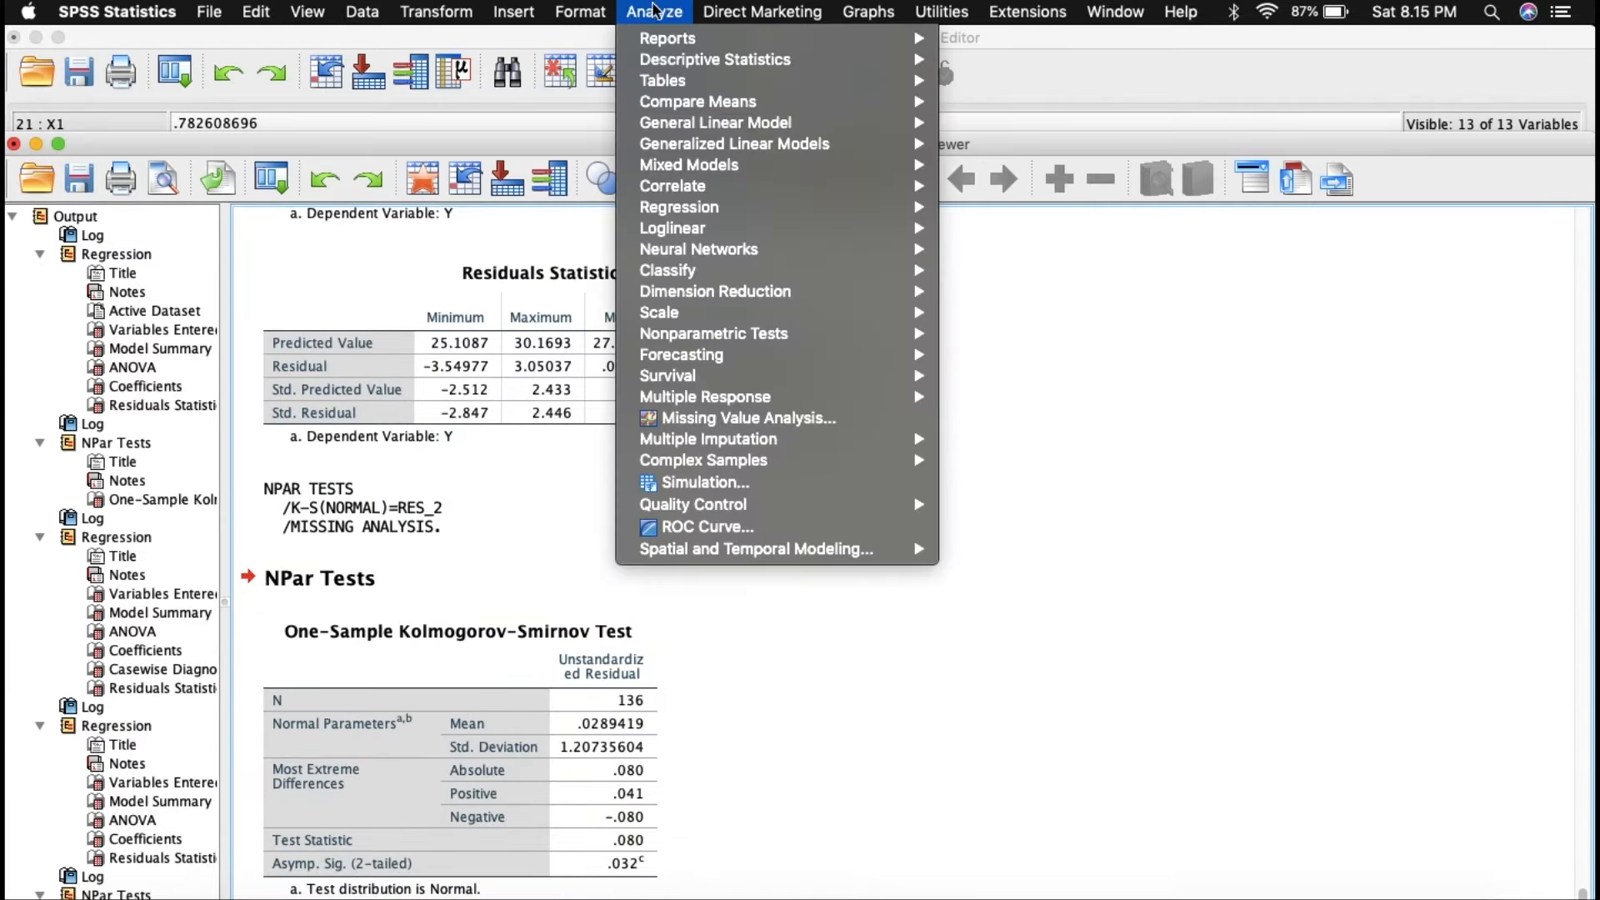
{"action": "mouse_move", "coordinate": [719, 207]}
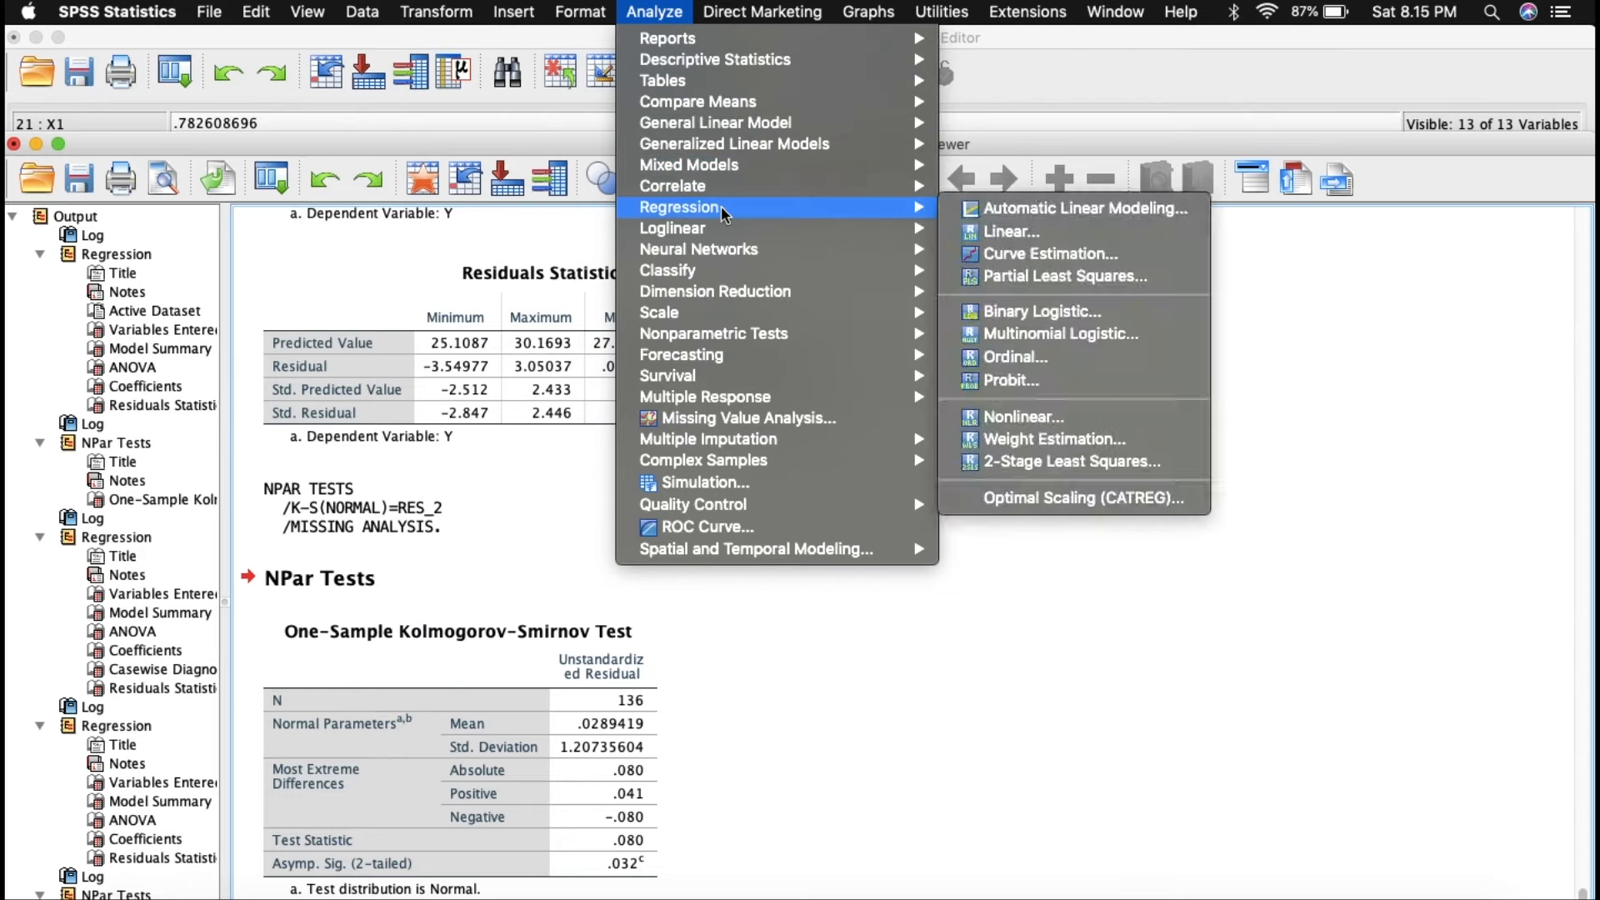
{"action": "left_click", "coordinate": [1058, 235]}
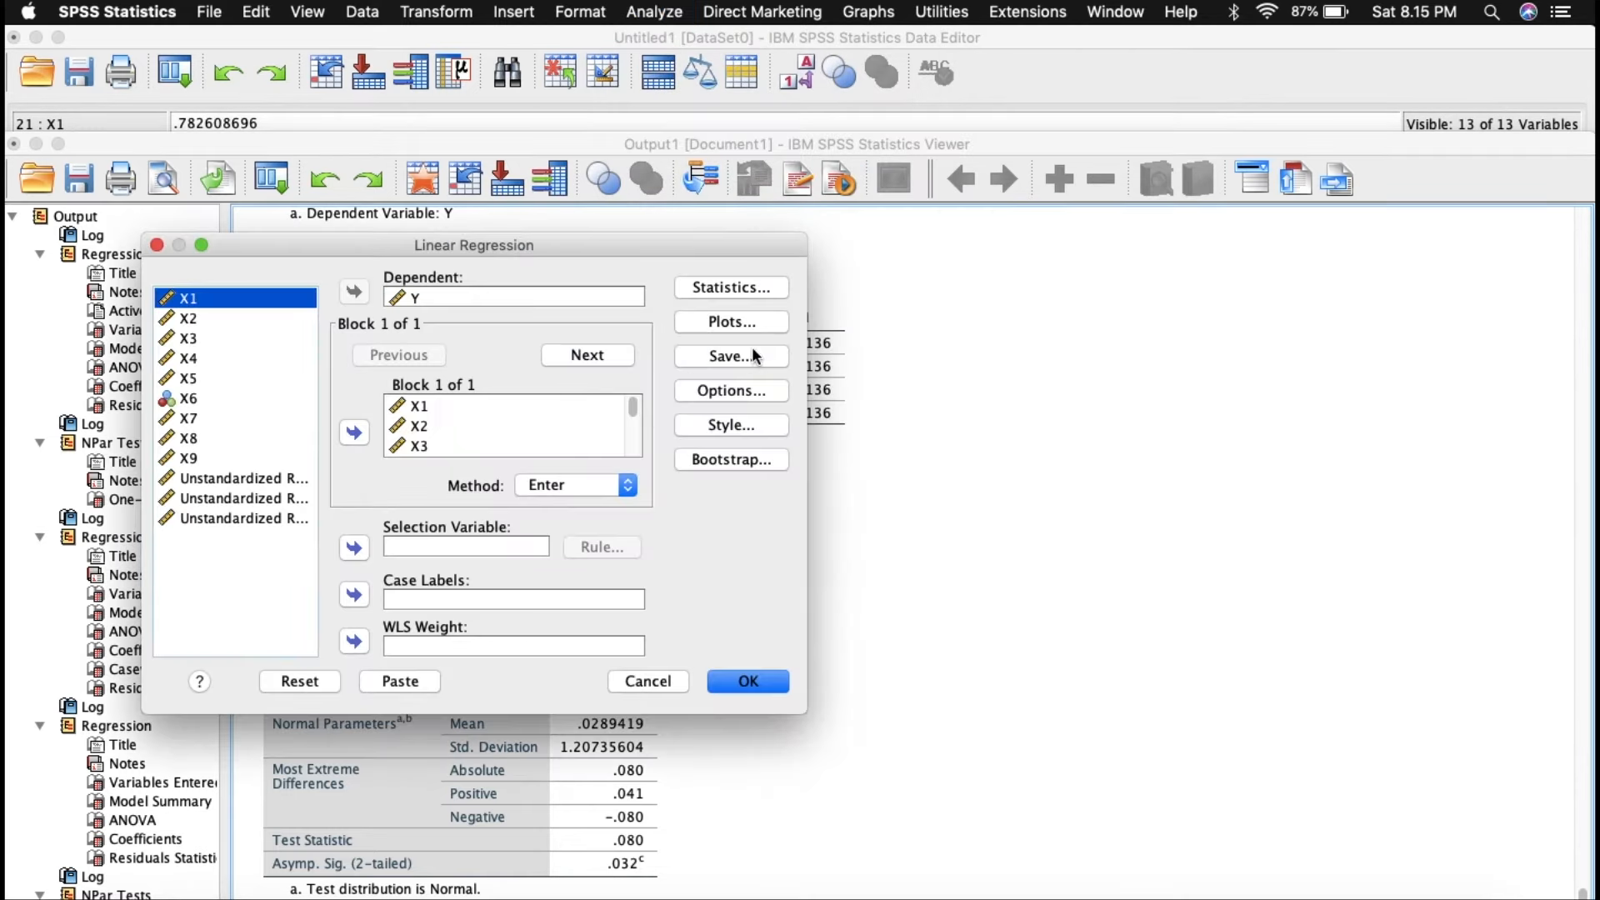
{"action": "left_click", "coordinate": [731, 288]}
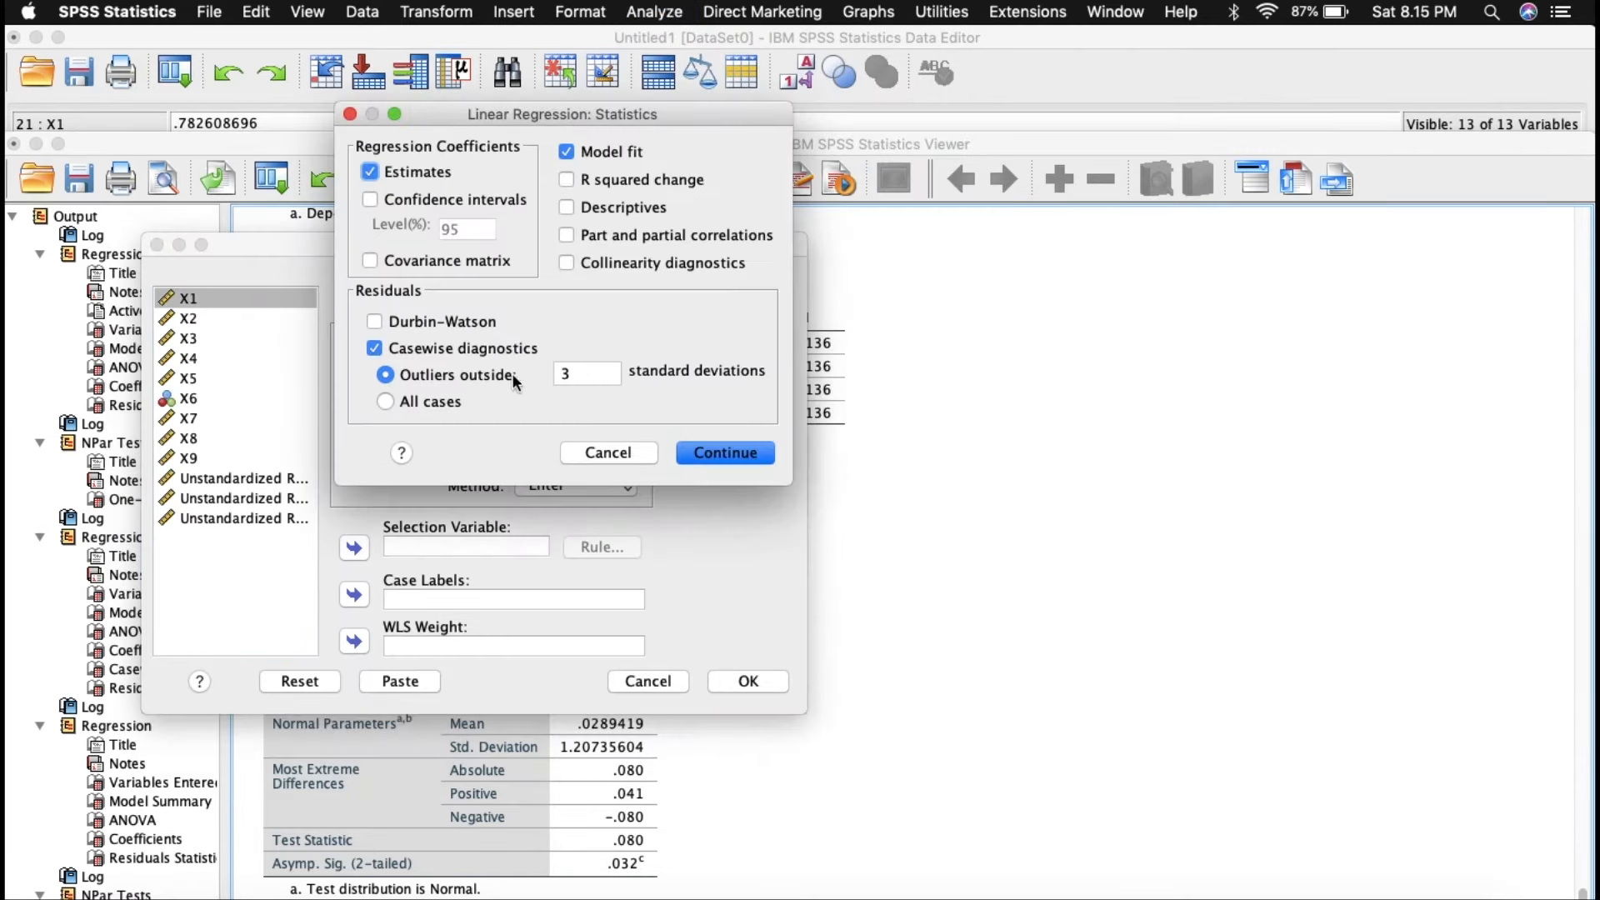
{"action": "double_click", "coordinate": [593, 374]}
{"action": "key", "text": "BackSpace"}
{"action": "type", "text": "2.5"}
{"action": "left_click", "coordinate": [751, 463]}
{"action": "left_click", "coordinate": [750, 680]}
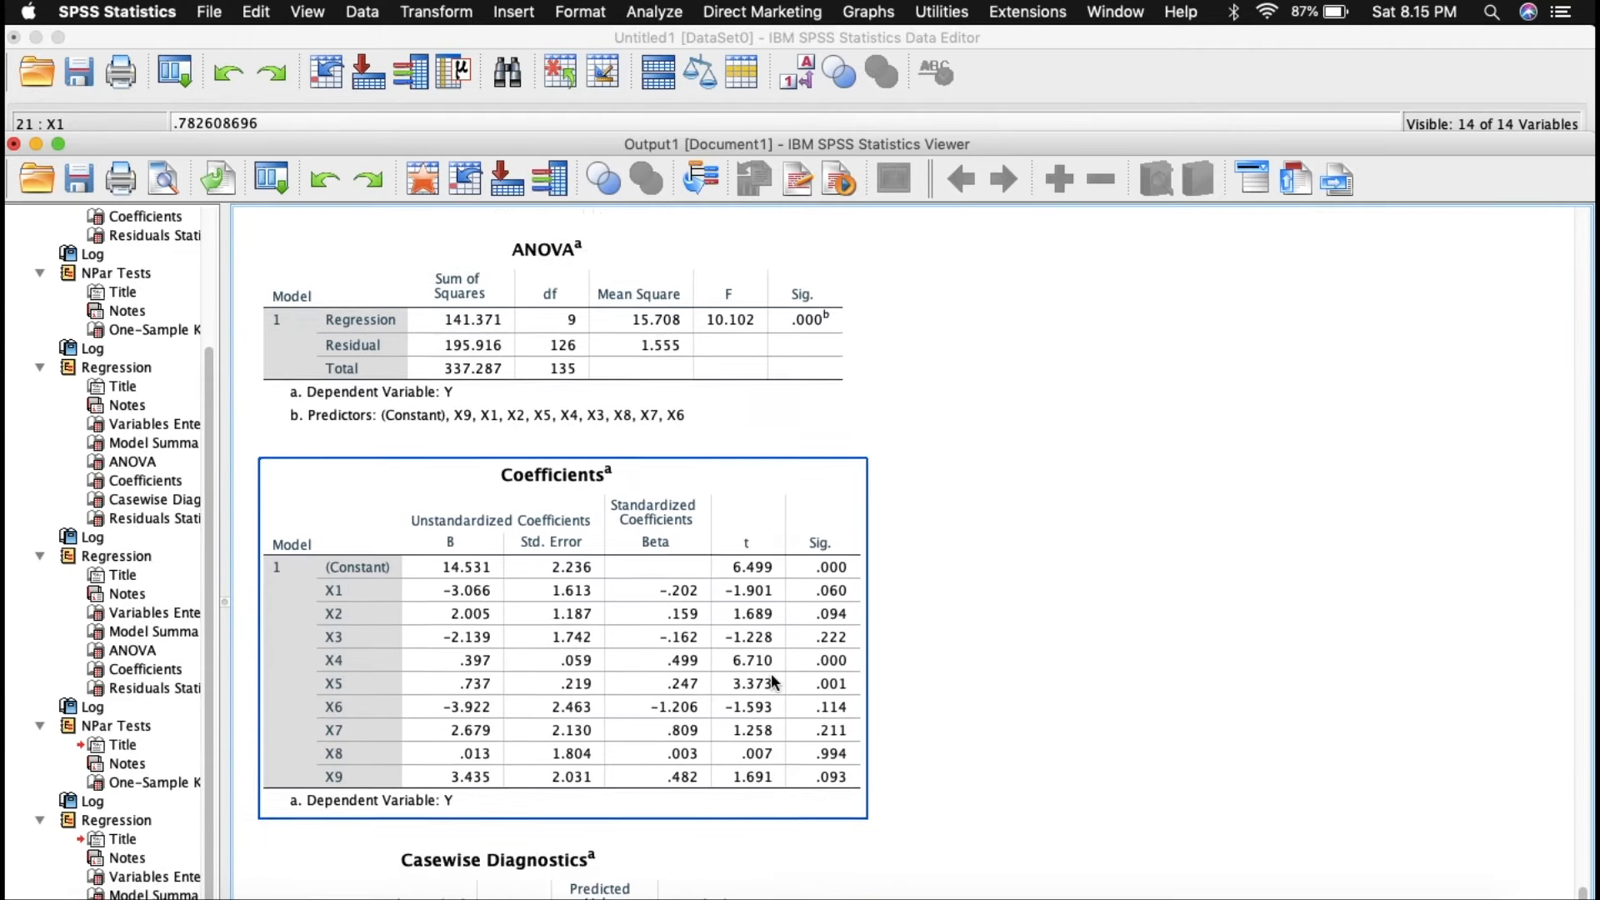
{"action": "left_click", "coordinate": [553, 828]}
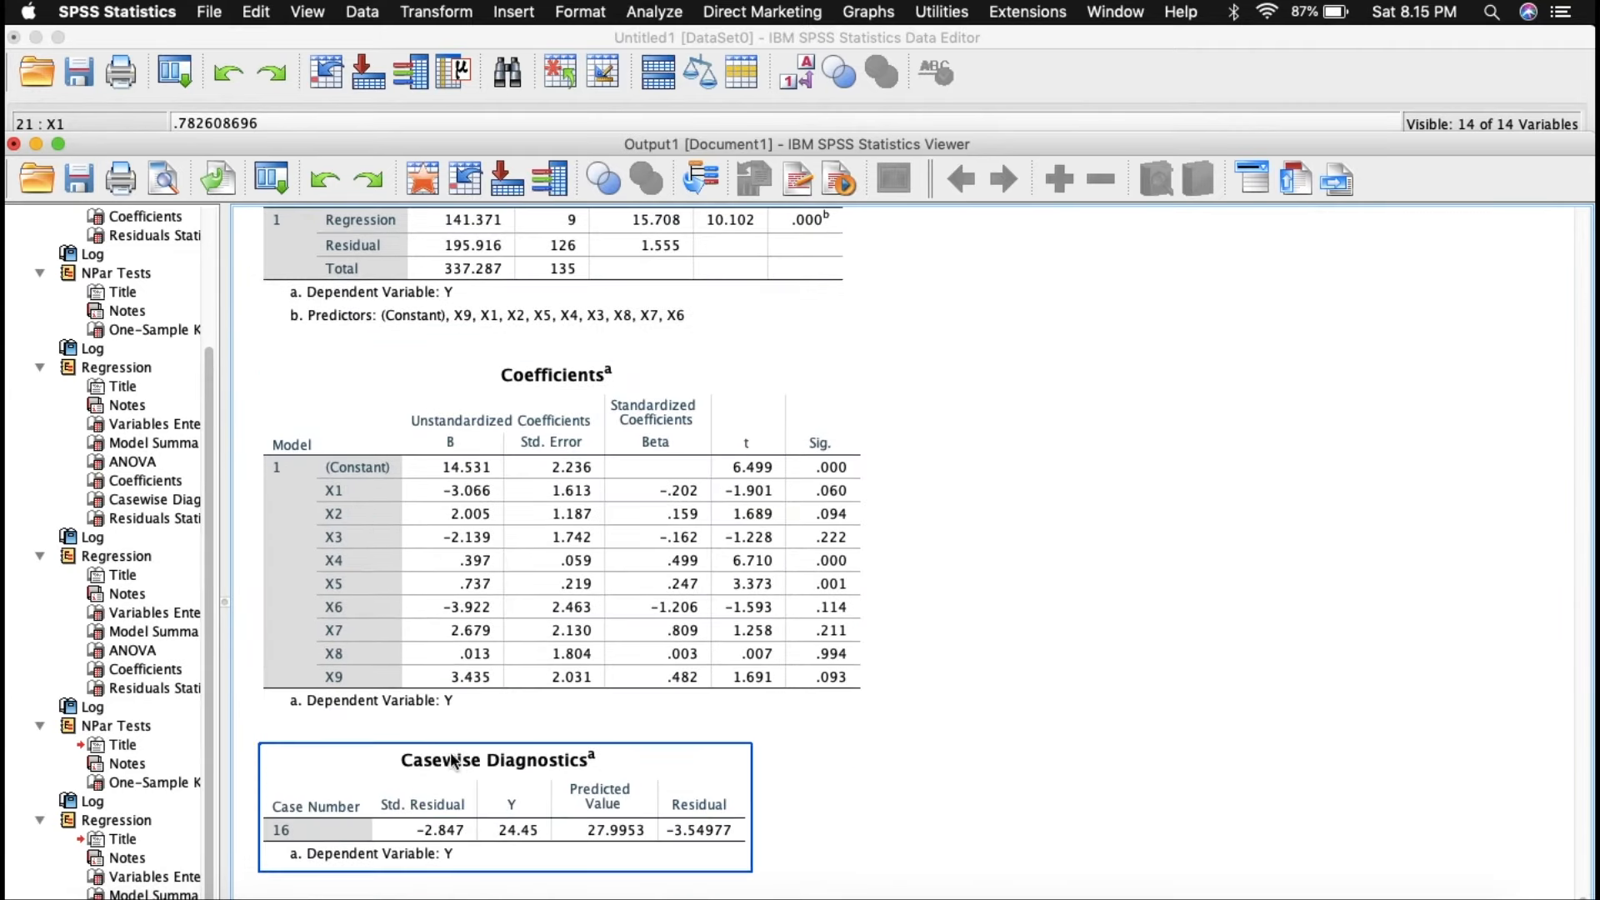
- Go back to the data and cut case 16 out of the dataset
{"action": "left_click", "coordinate": [515, 32]}
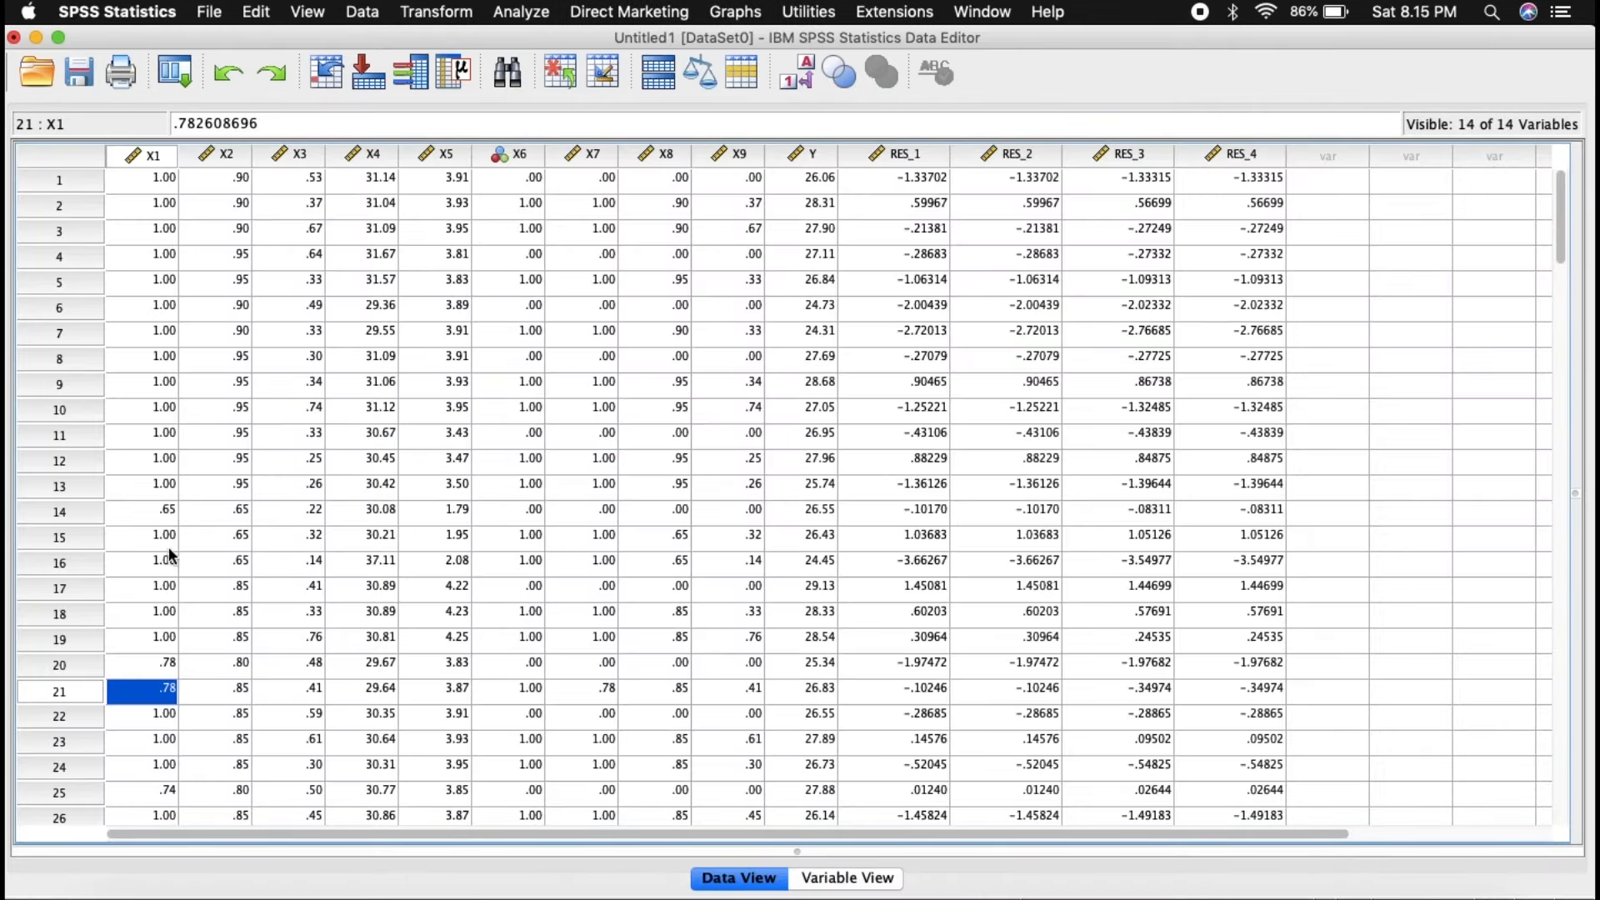
{"action": "left_click", "coordinate": [75, 562]}
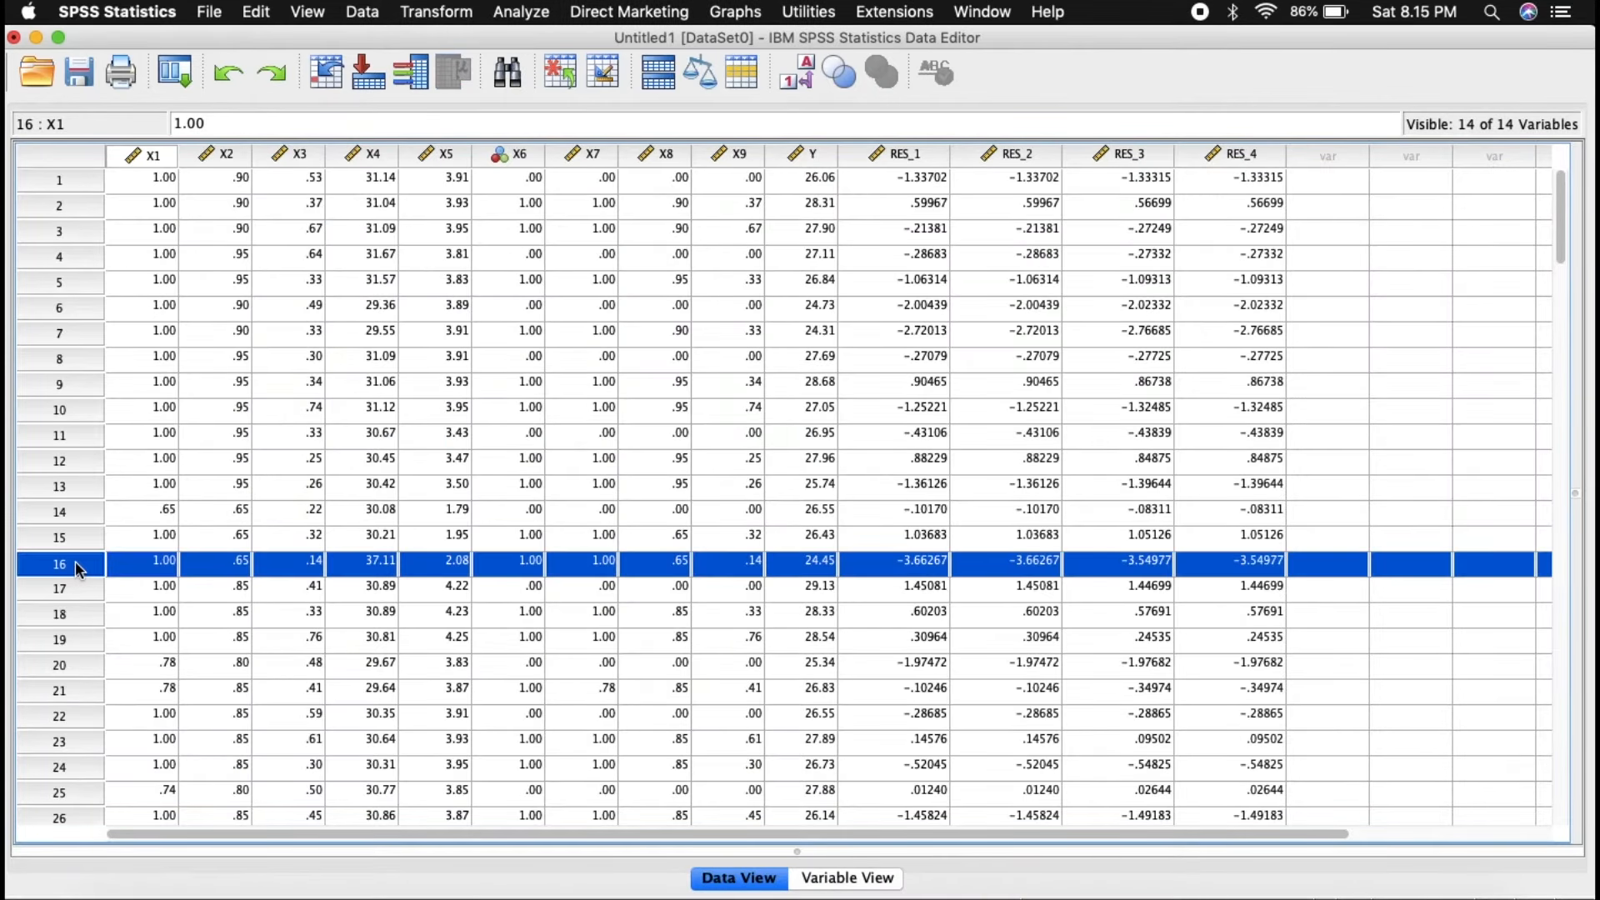
{"action": "right_click", "coordinate": [75, 564]}
{"action": "left_click", "coordinate": [98, 578]}
- Run the linear regression again without case 16, keeping the option to save unstandardized residuals
{"action": "left_click", "coordinate": [528, 10]}
{"action": "mouse_move", "coordinate": [569, 213]}
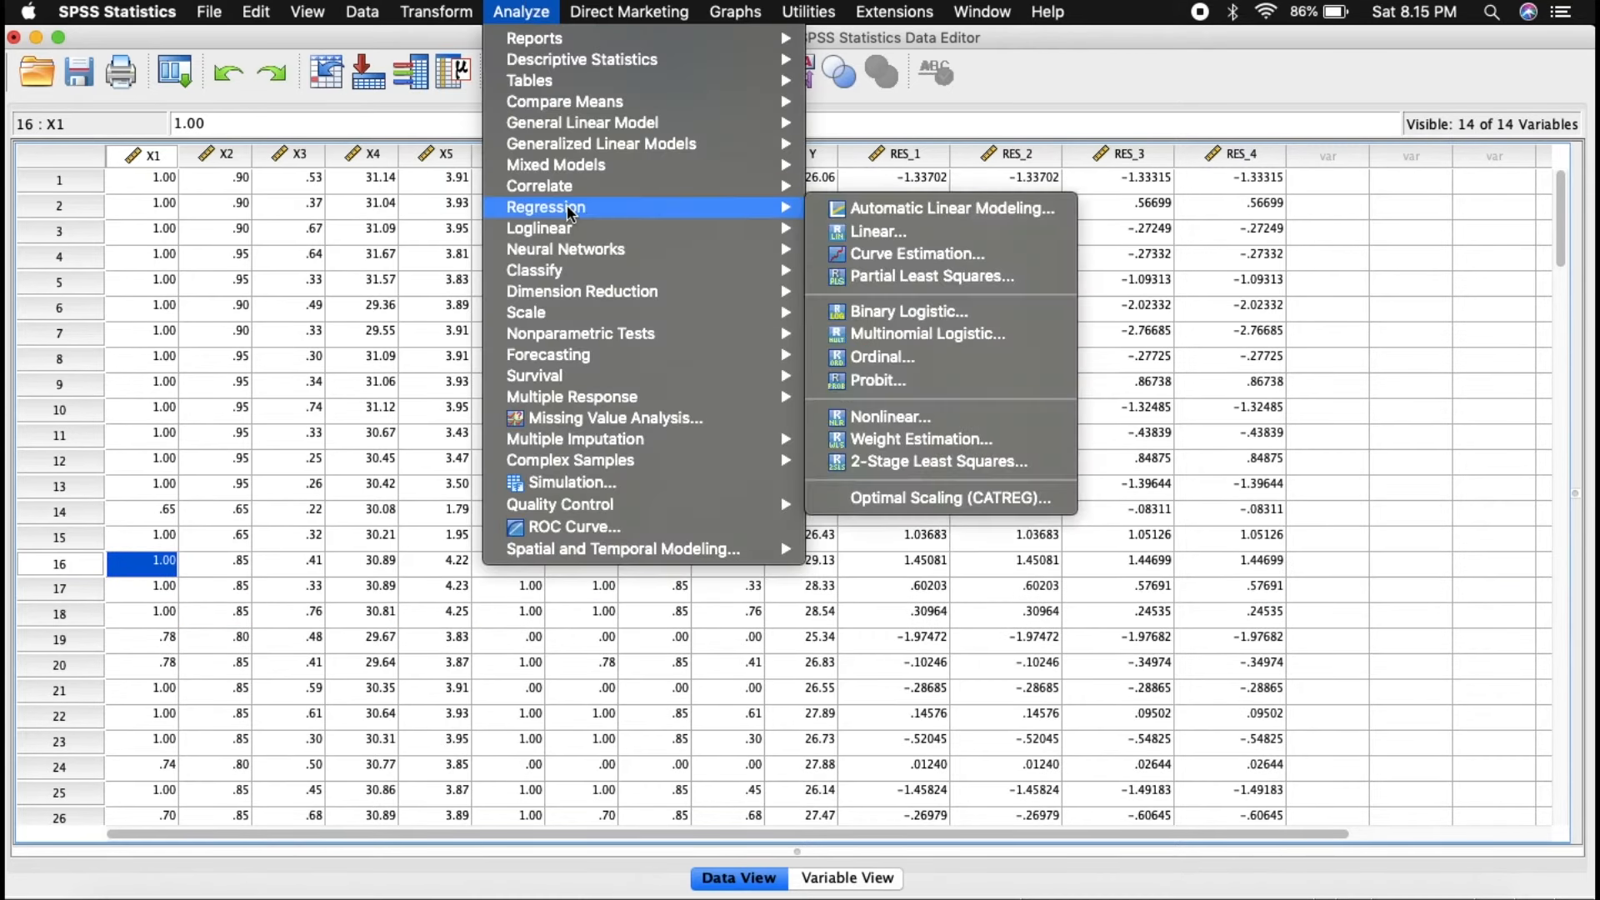
{"action": "left_click", "coordinate": [875, 230]}
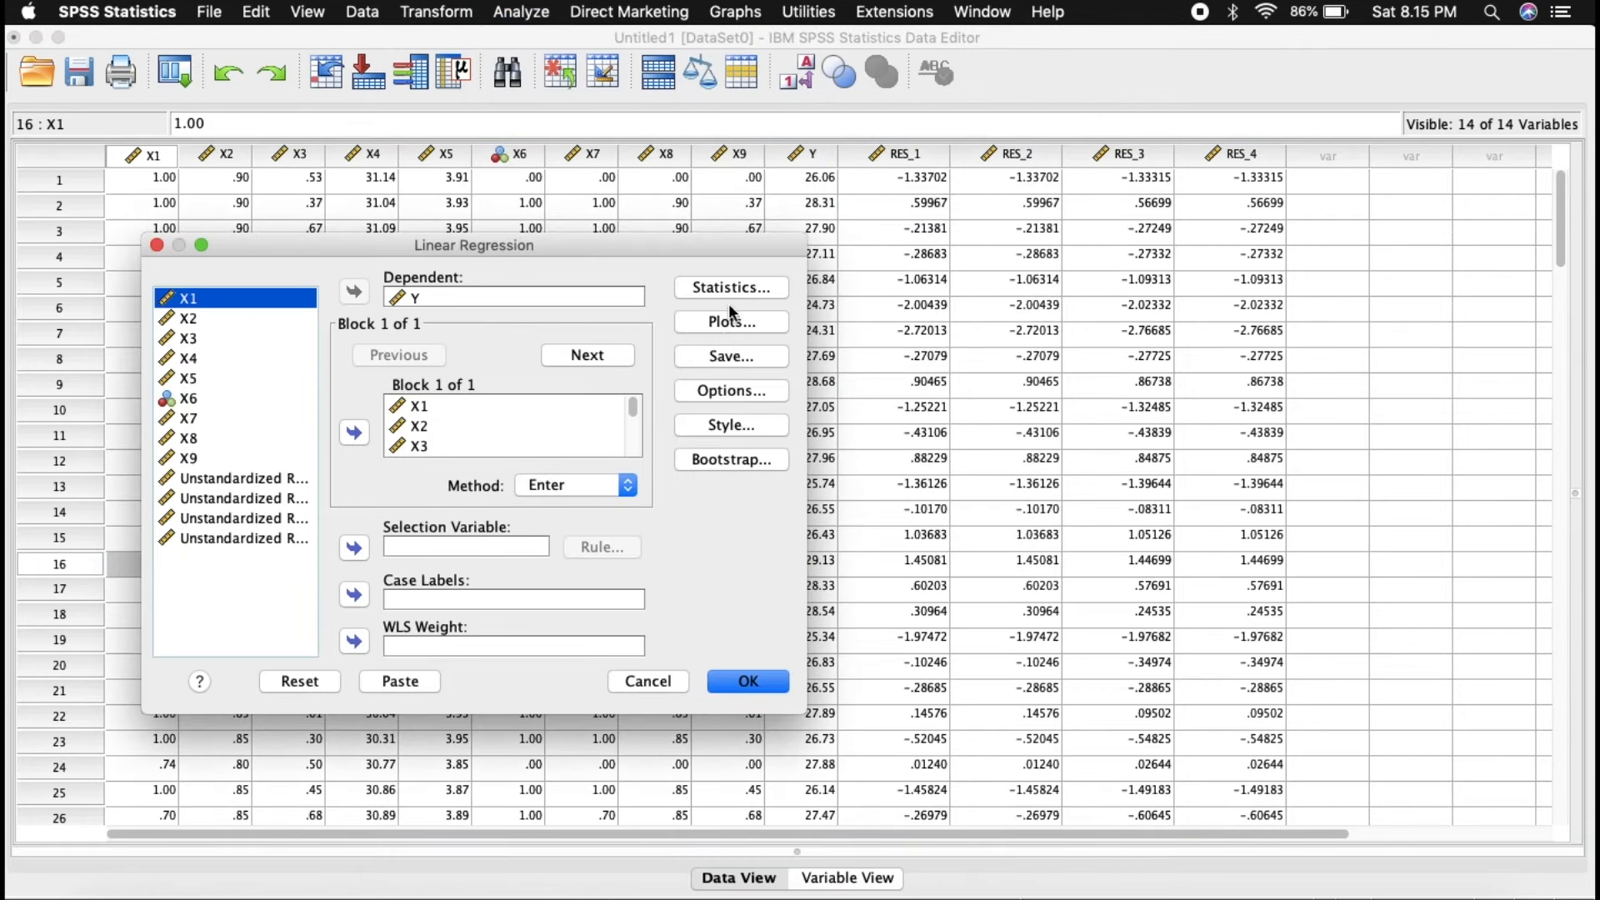
{"action": "left_click", "coordinate": [733, 357]}
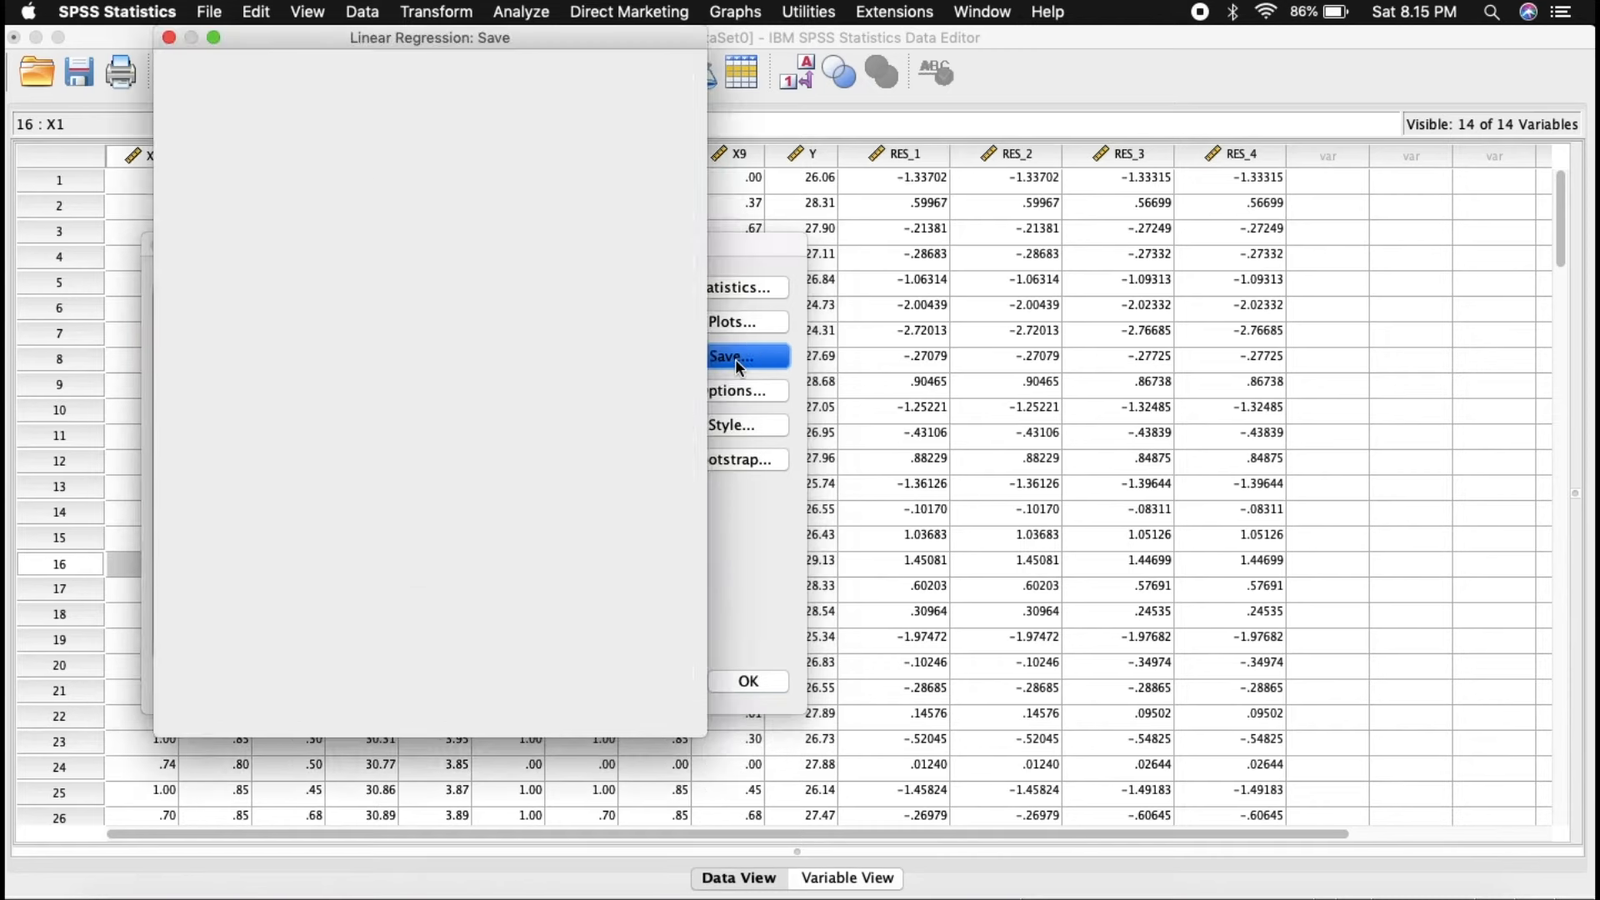
{"action": "left_click", "coordinate": [653, 705]}
{"action": "left_click", "coordinate": [752, 683]}
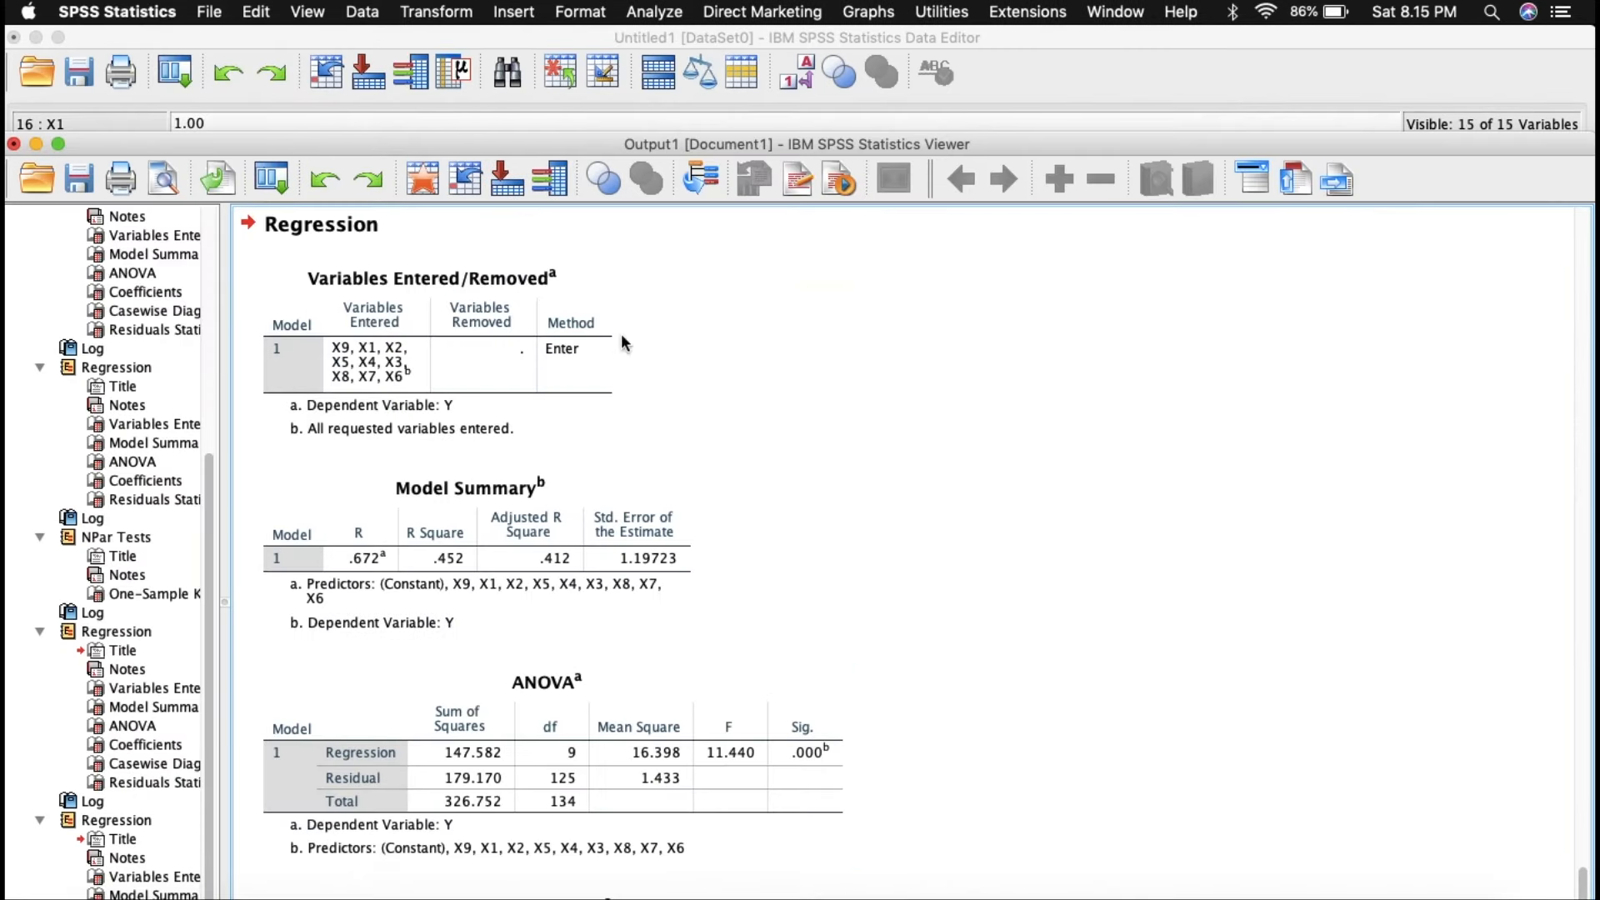
- Run the one-sample Kolmogorov-Smirnov test against the Normal distribution with Unstandardized Residual [RES_5] replacing [RES_2] as the test variable
{"action": "left_click", "coordinate": [655, 11]}
{"action": "mouse_move", "coordinate": [727, 333]}
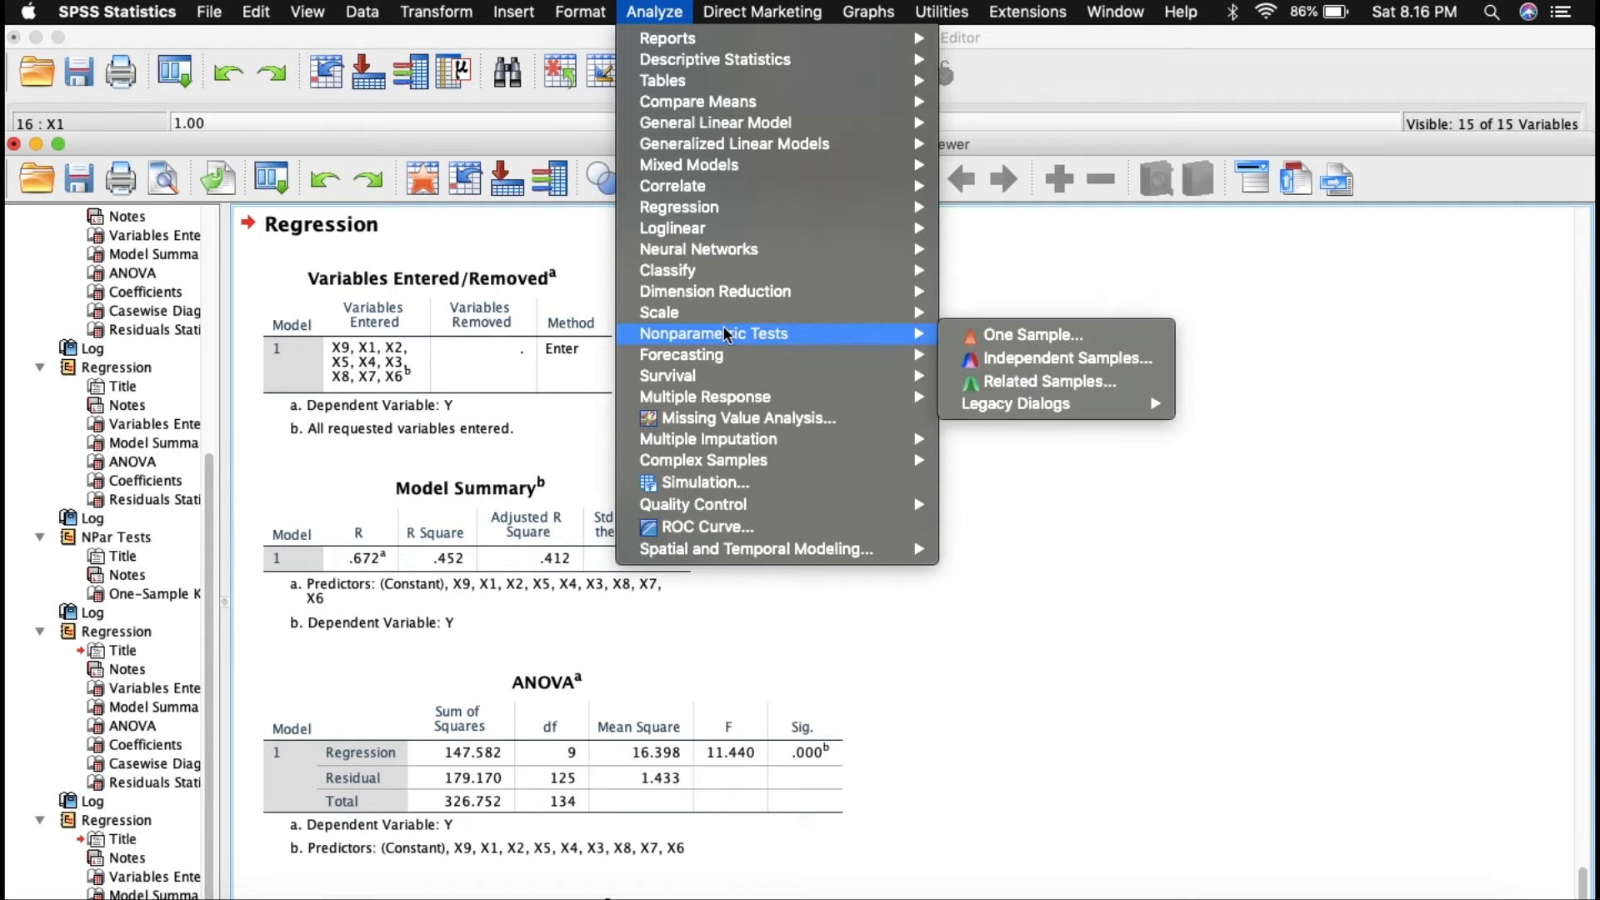
{"action": "mouse_move", "coordinate": [1170, 405]}
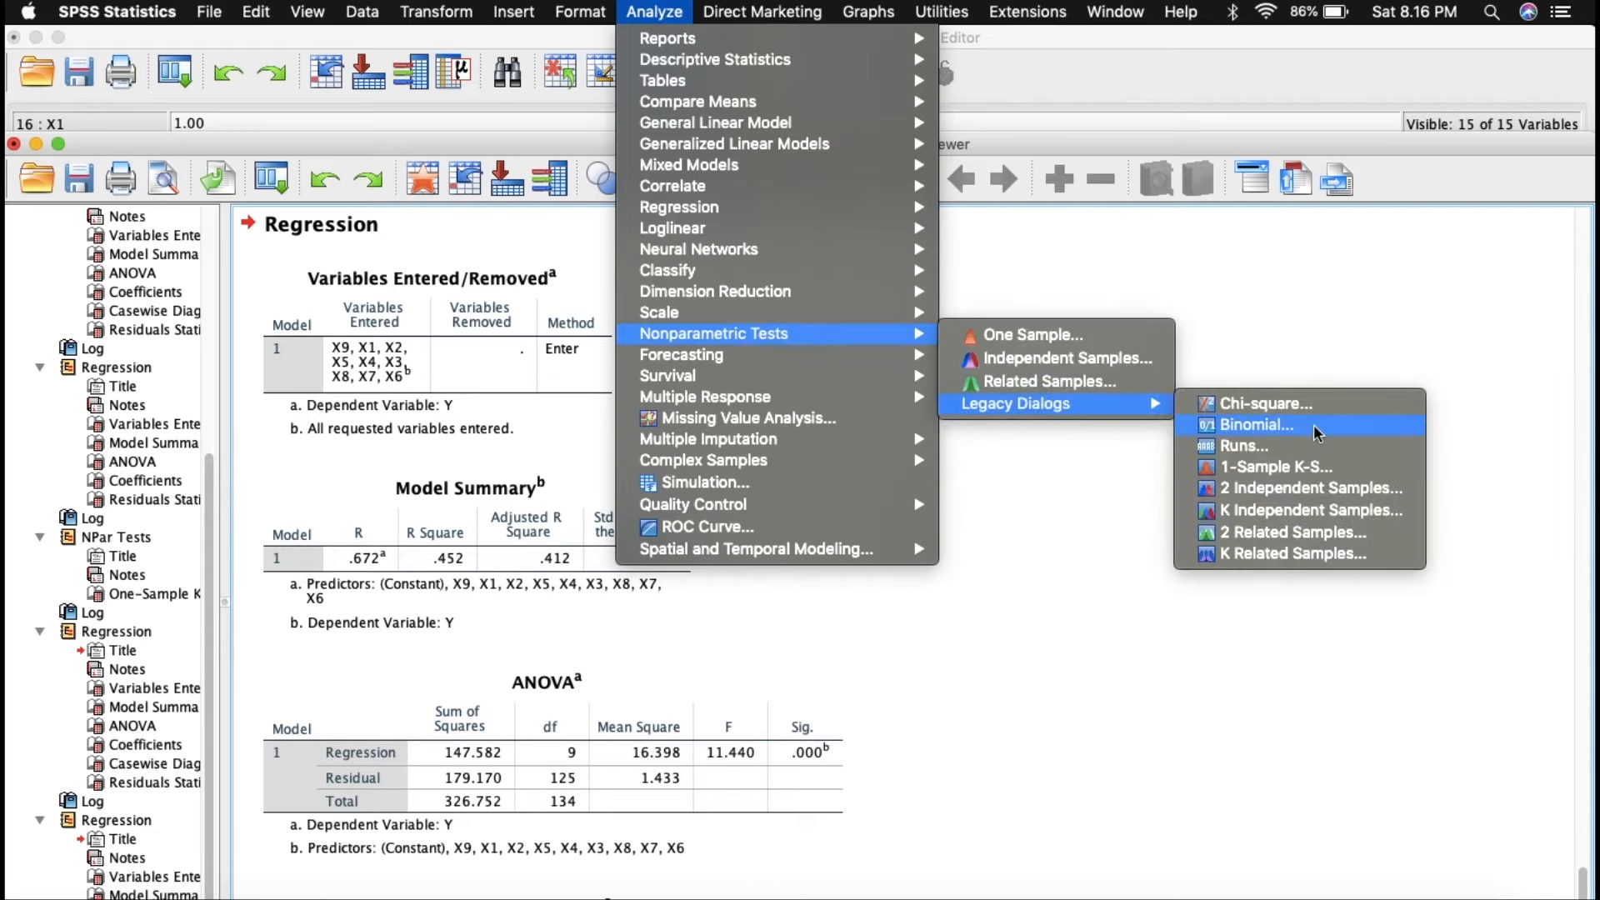
{"action": "left_click", "coordinate": [1319, 464]}
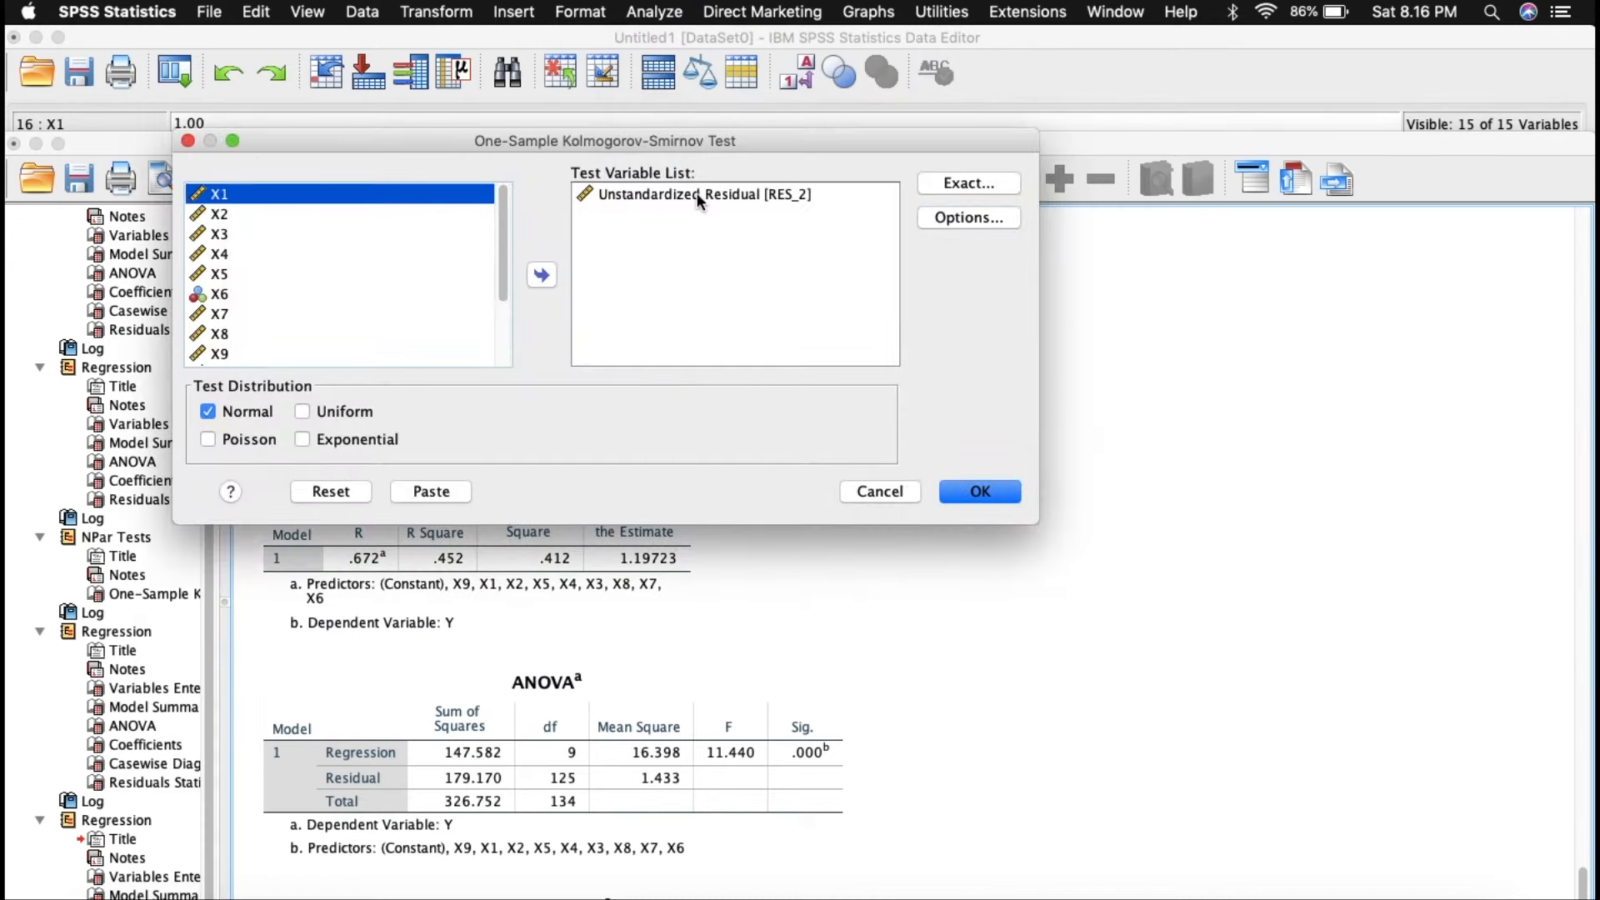
{"action": "left_click", "coordinate": [694, 193]}
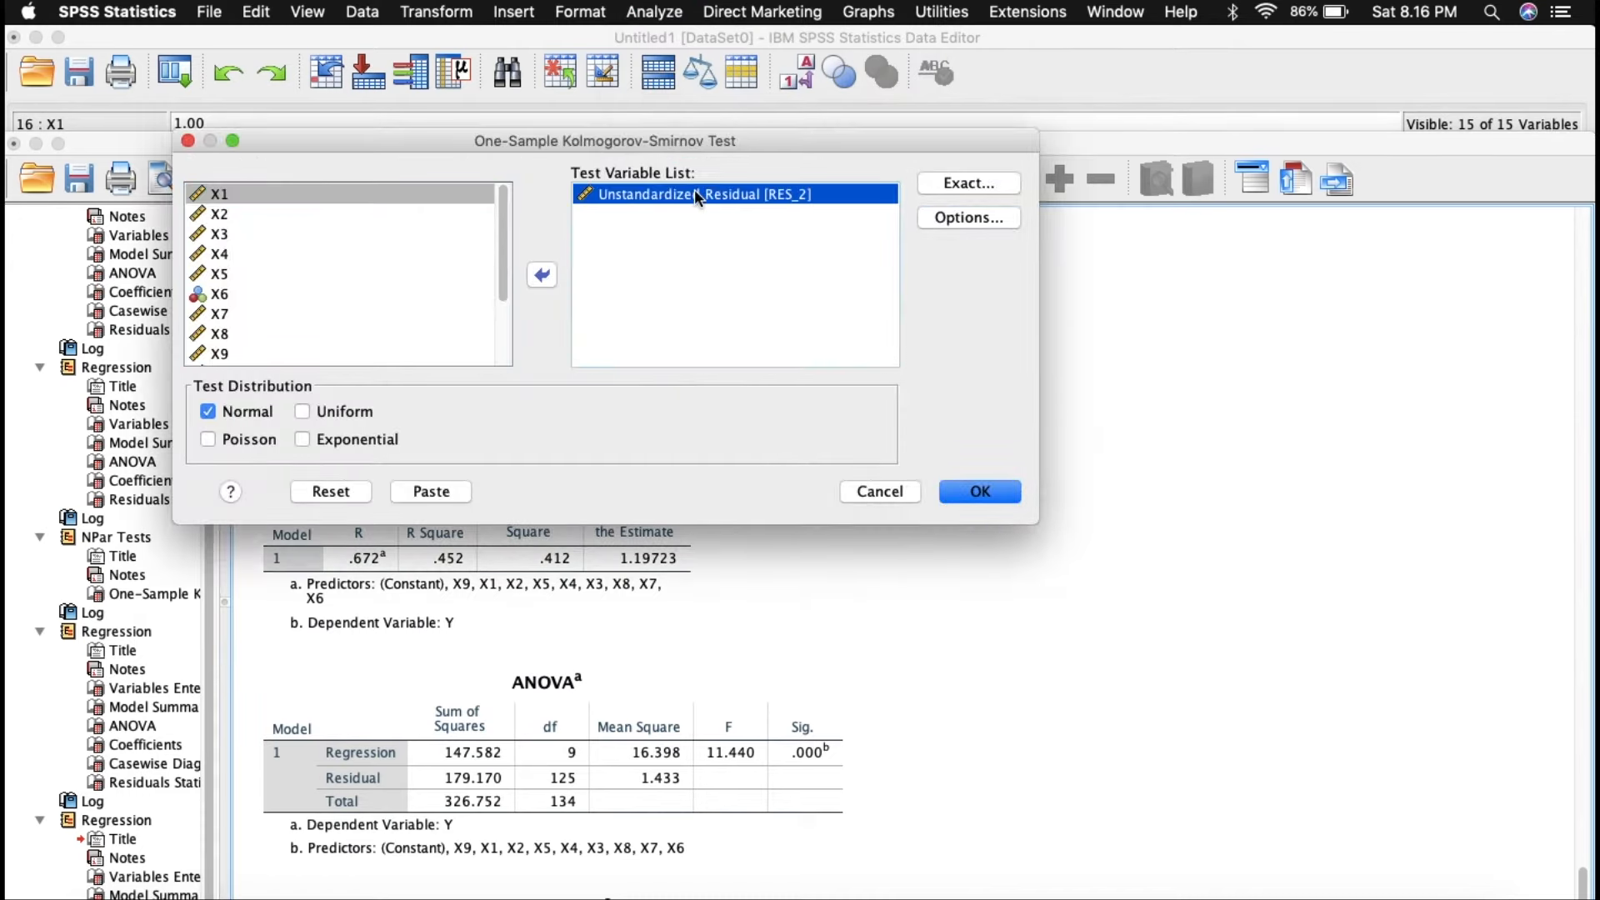
{"action": "left_click", "coordinate": [540, 277]}
{"action": "left_click_drag", "start_coordinate": [509, 277], "coordinate": [503, 346]}
{"action": "left_click", "coordinate": [402, 356]}
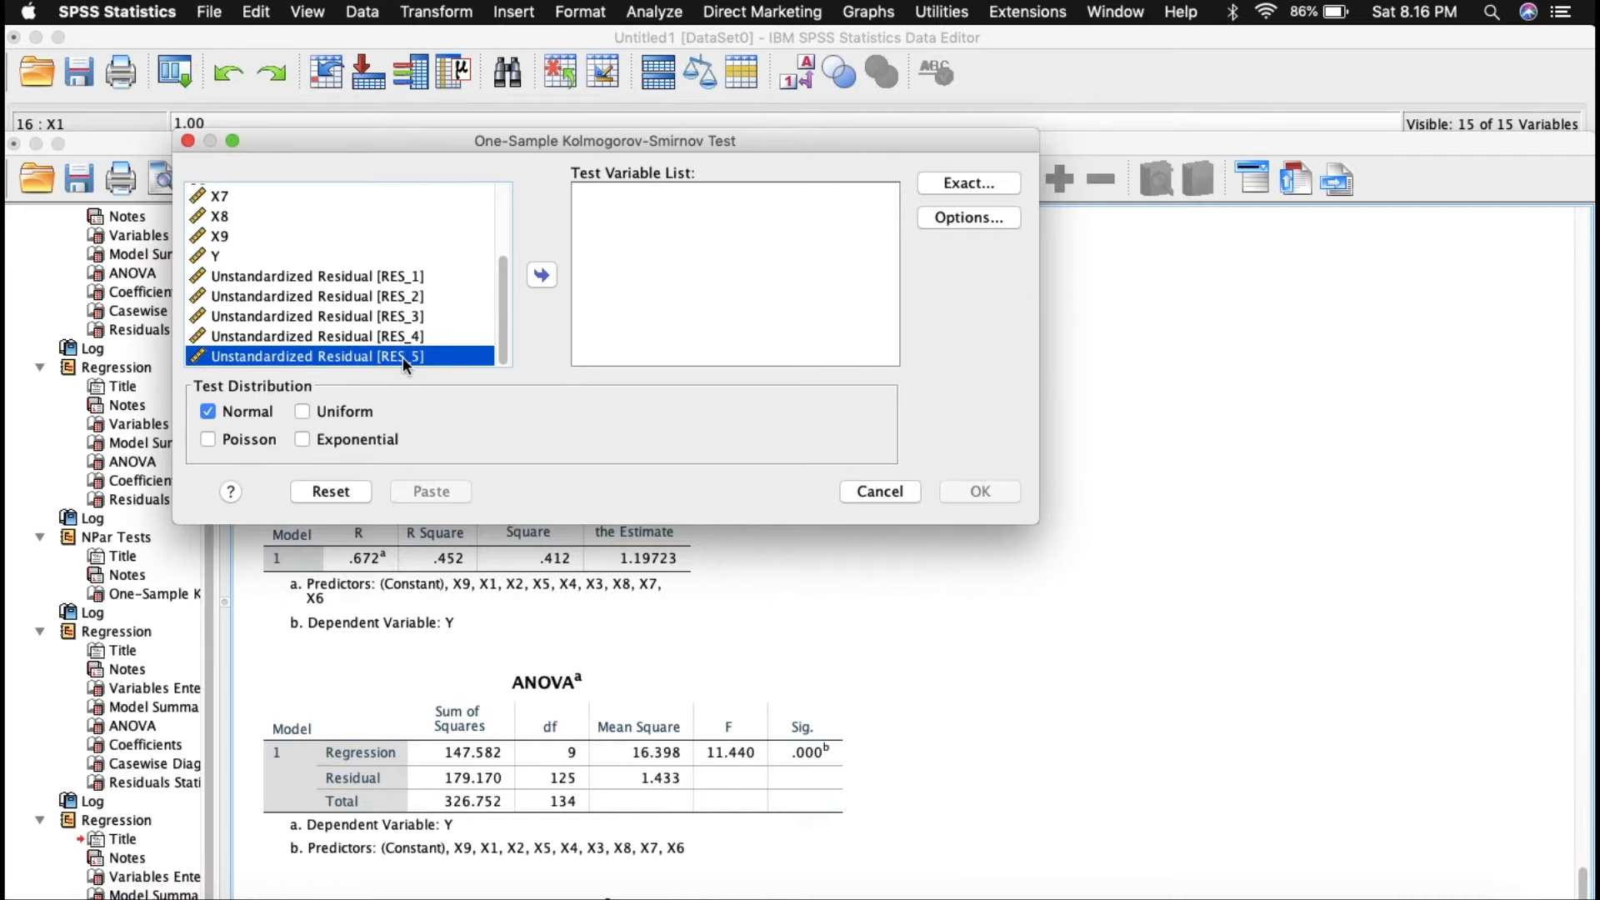
{"action": "left_click", "coordinate": [543, 275]}
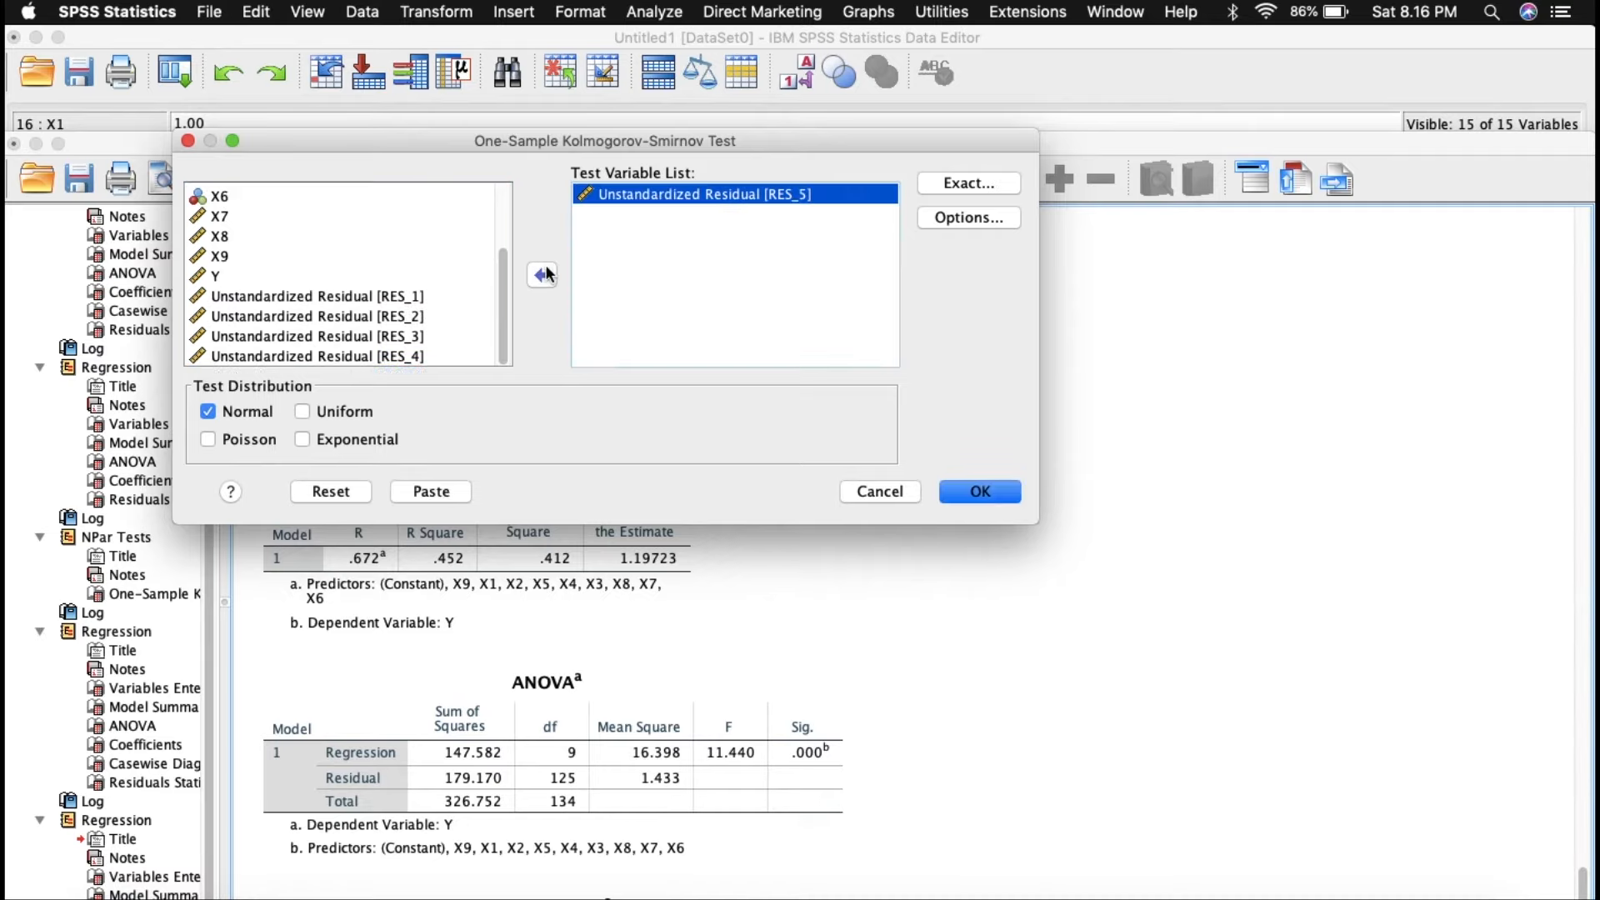
{"action": "left_click", "coordinate": [996, 490]}
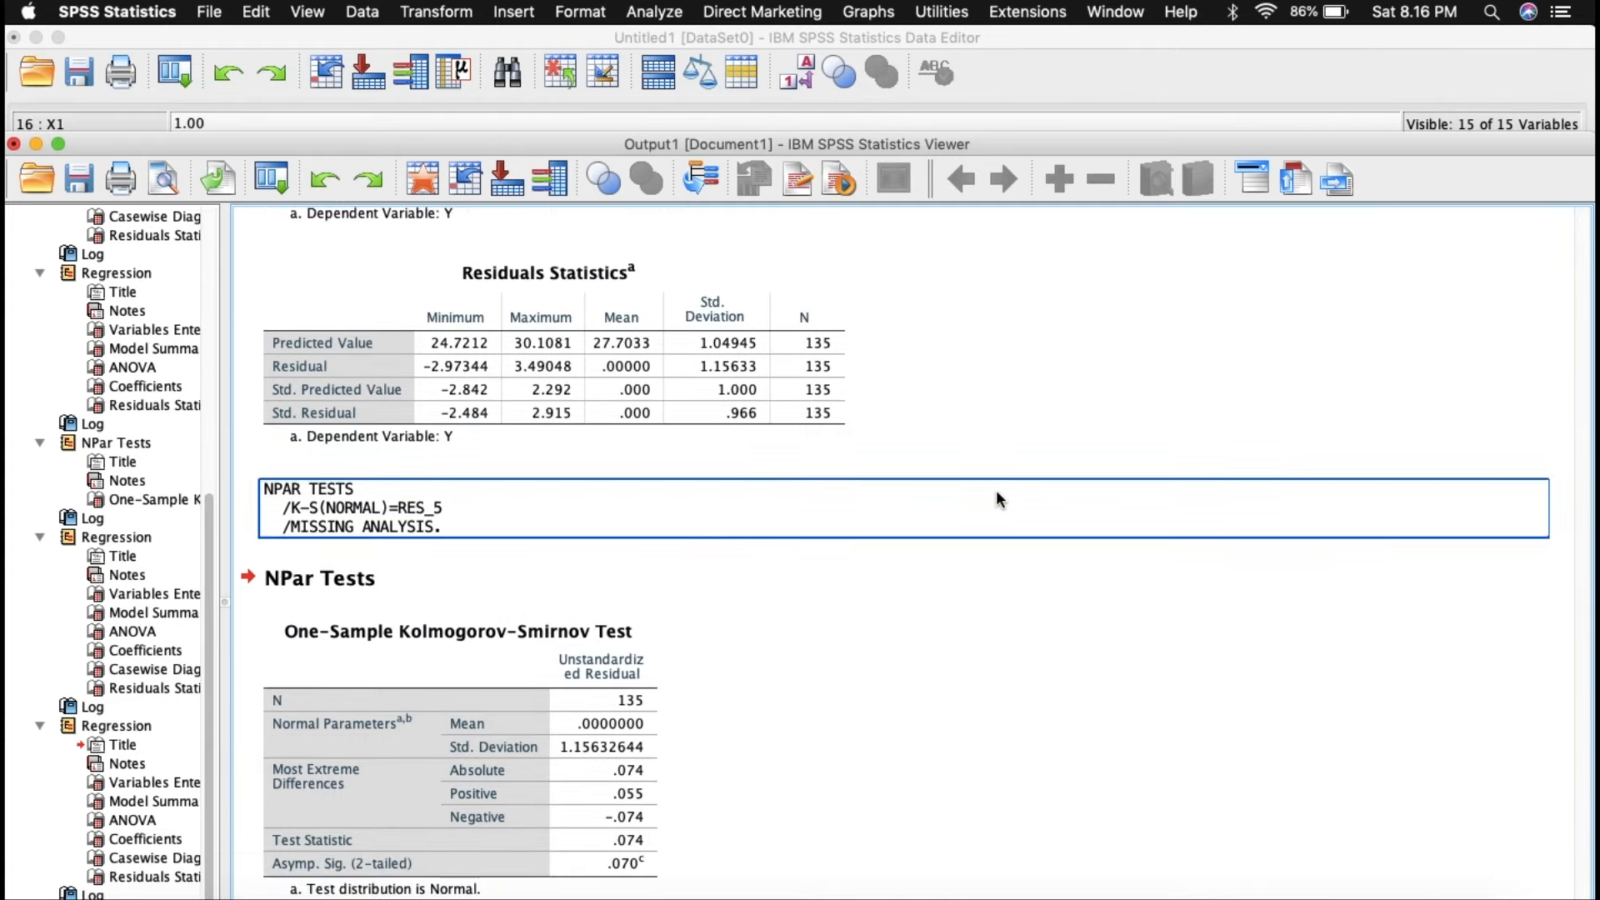
{"action": "left_click", "coordinate": [471, 652]}
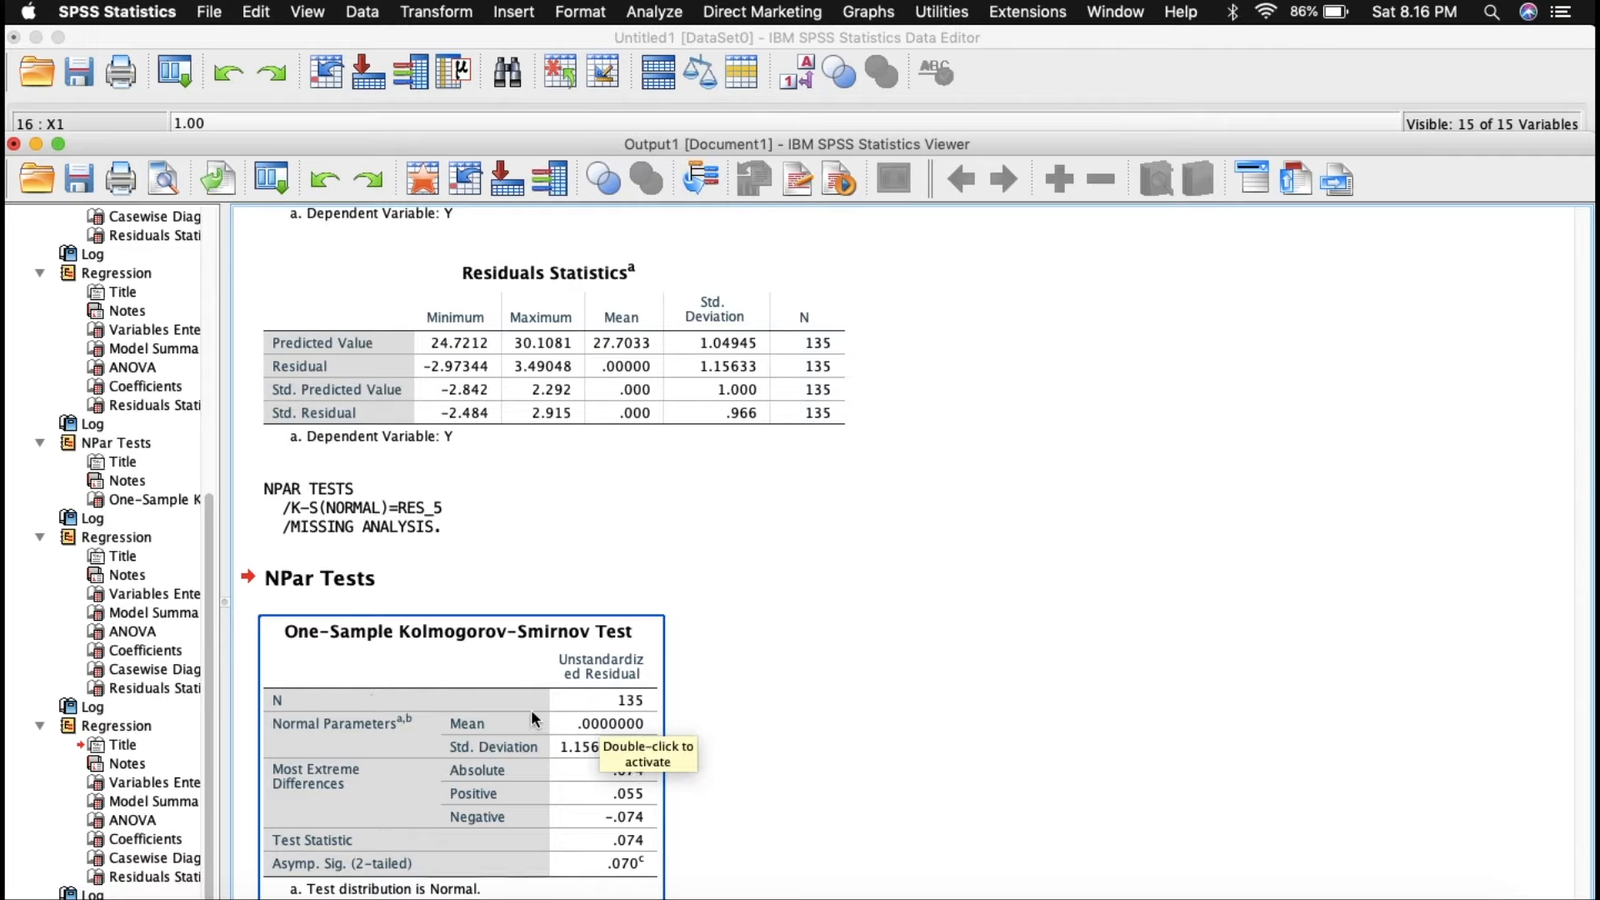
{"action": "left_click", "coordinate": [654, 12]}
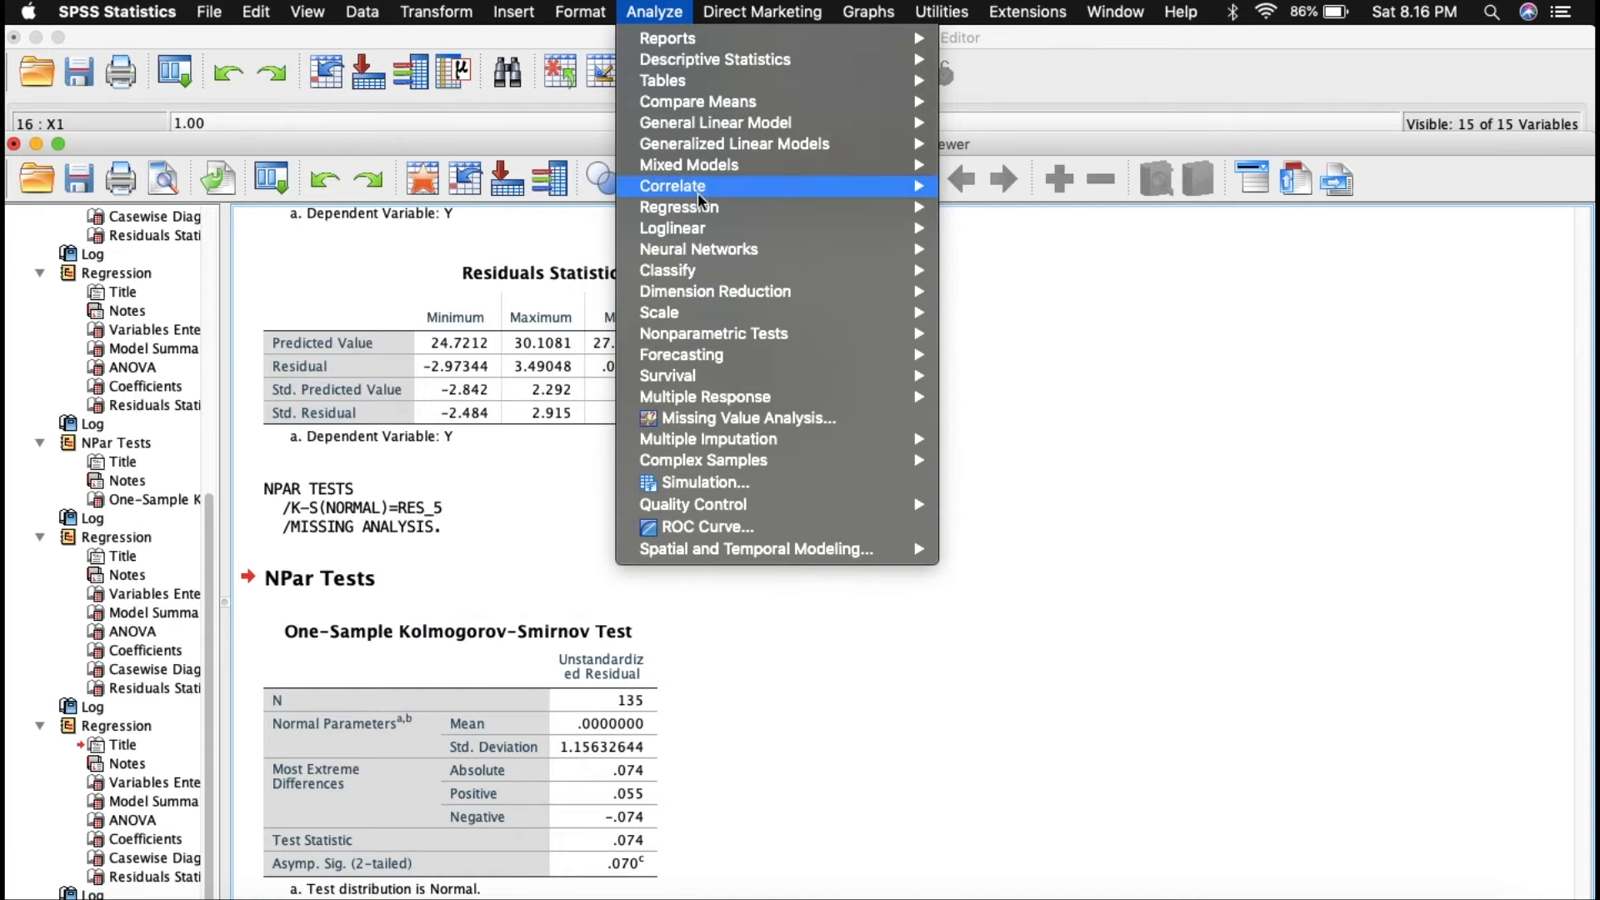
{"action": "mouse_move", "coordinate": [883, 207]}
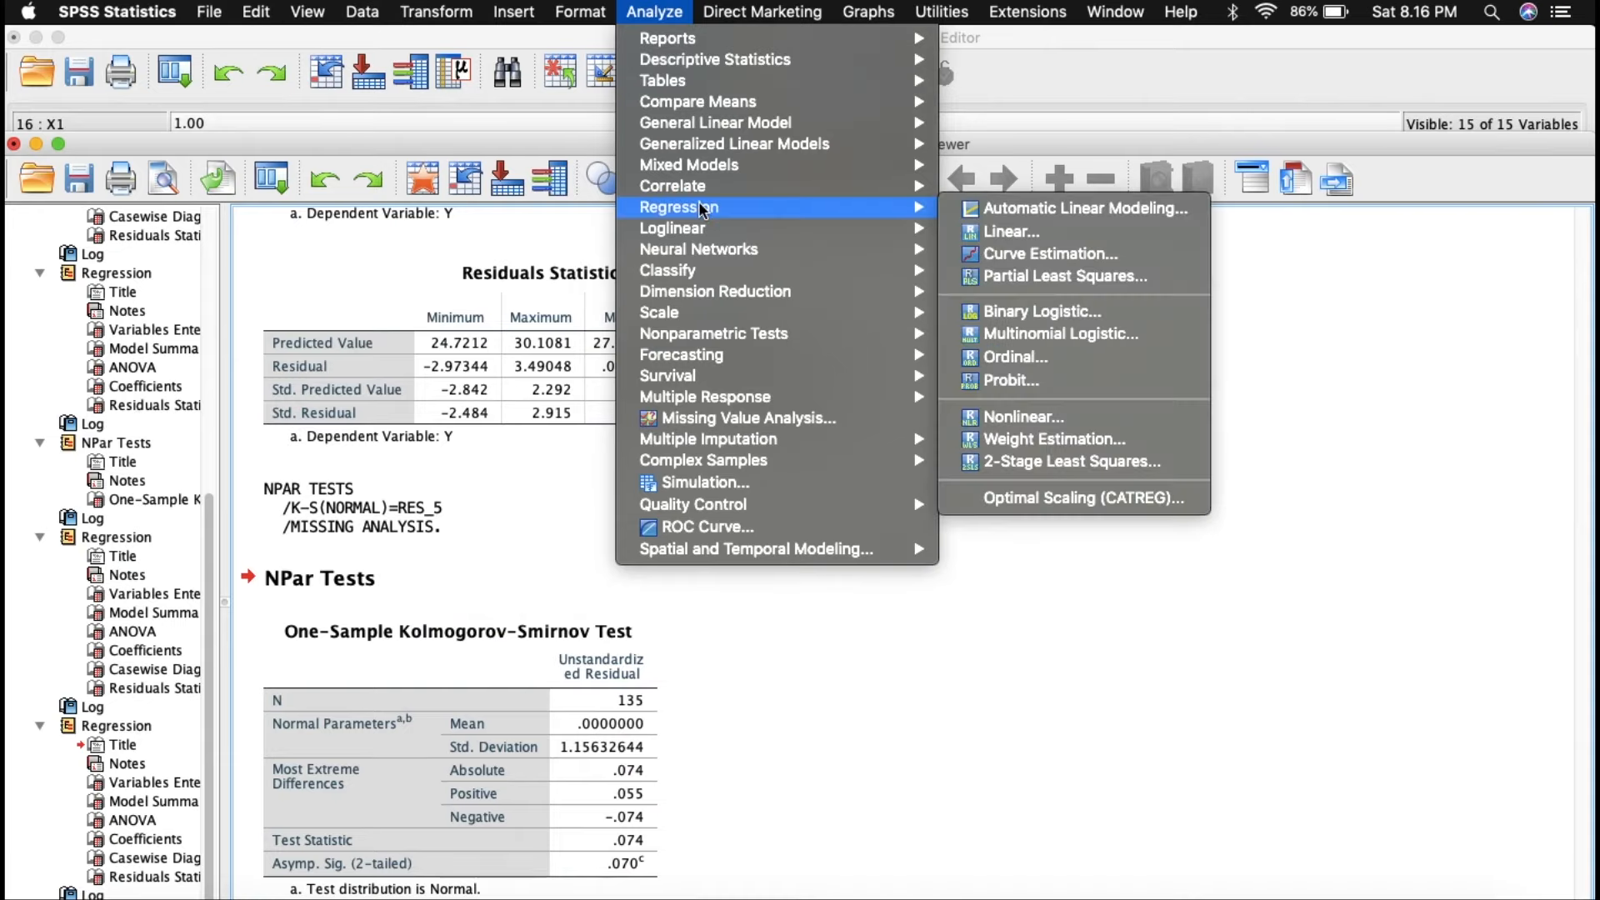
{"action": "left_click", "coordinate": [1041, 238]}
{"action": "left_click", "coordinate": [752, 291]}
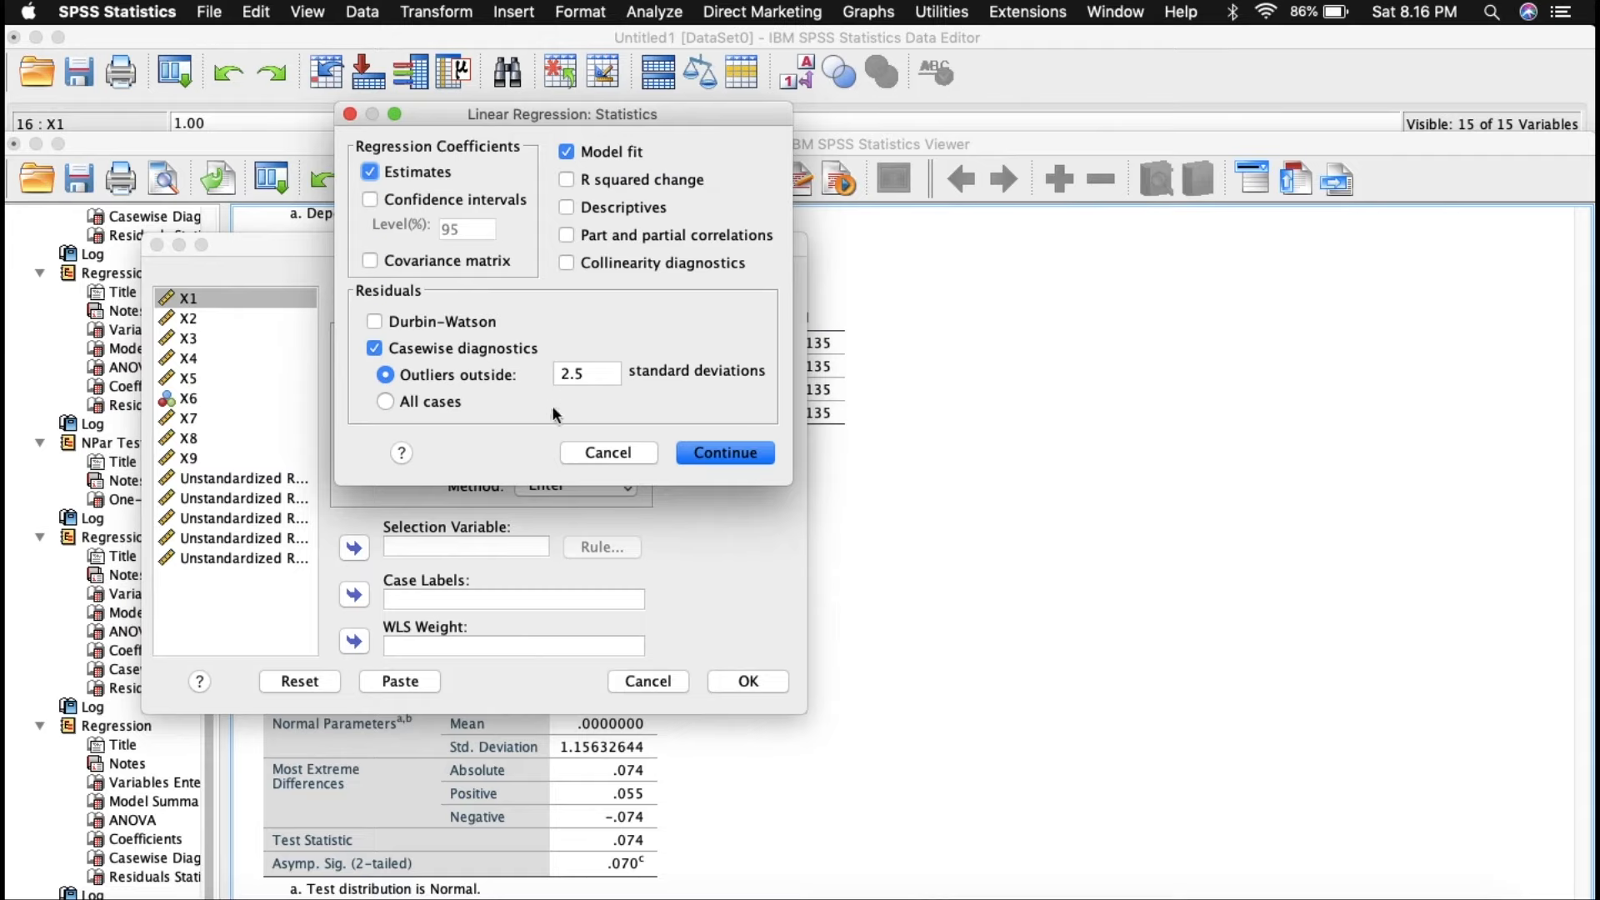
{"action": "left_click", "coordinate": [615, 454]}
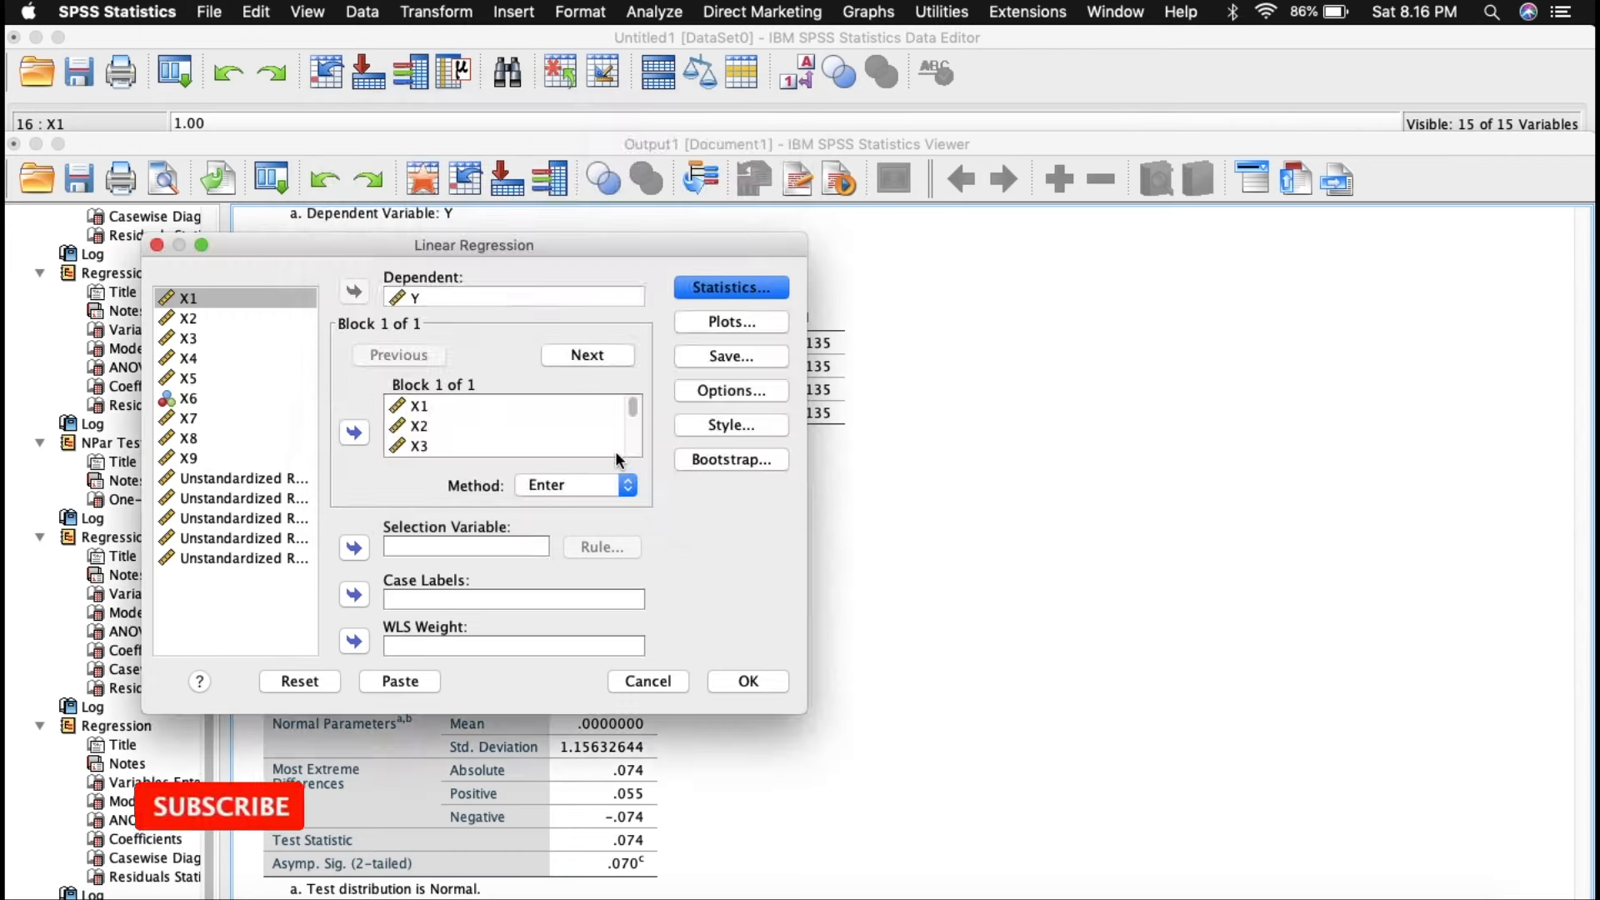
{"action": "left_click", "coordinate": [658, 681]}
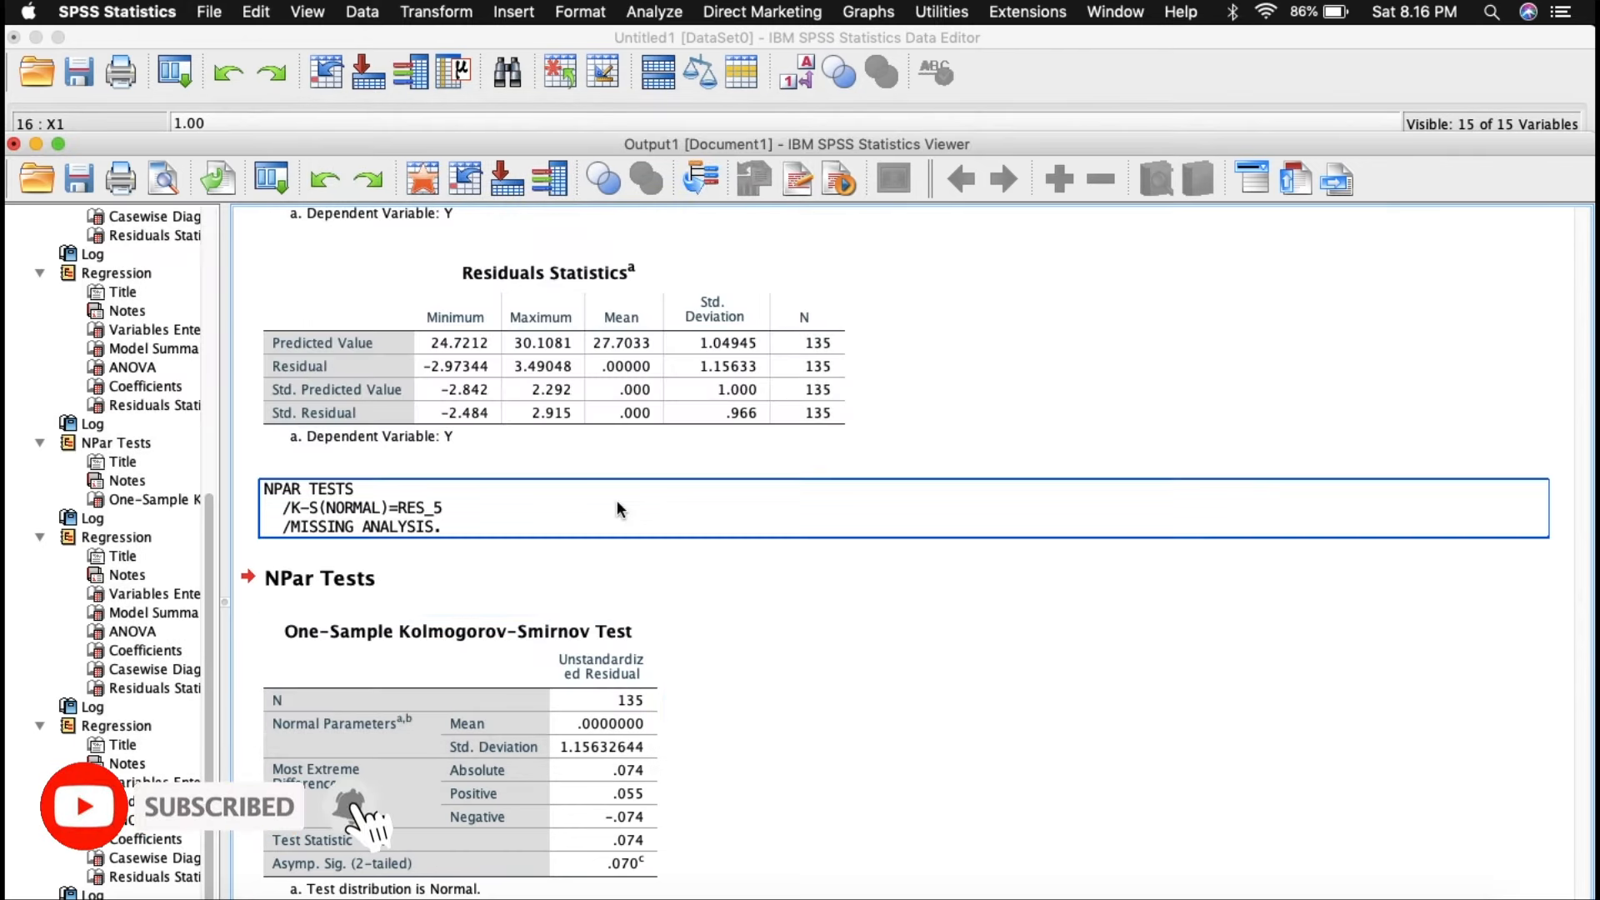
- Check the latest Casewise Diagnostics table for outliers and cut case 103 out of the dataset
{"action": "scroll", "coordinate": [617, 507], "scroll_direction": "up", "scroll_amount": 4}
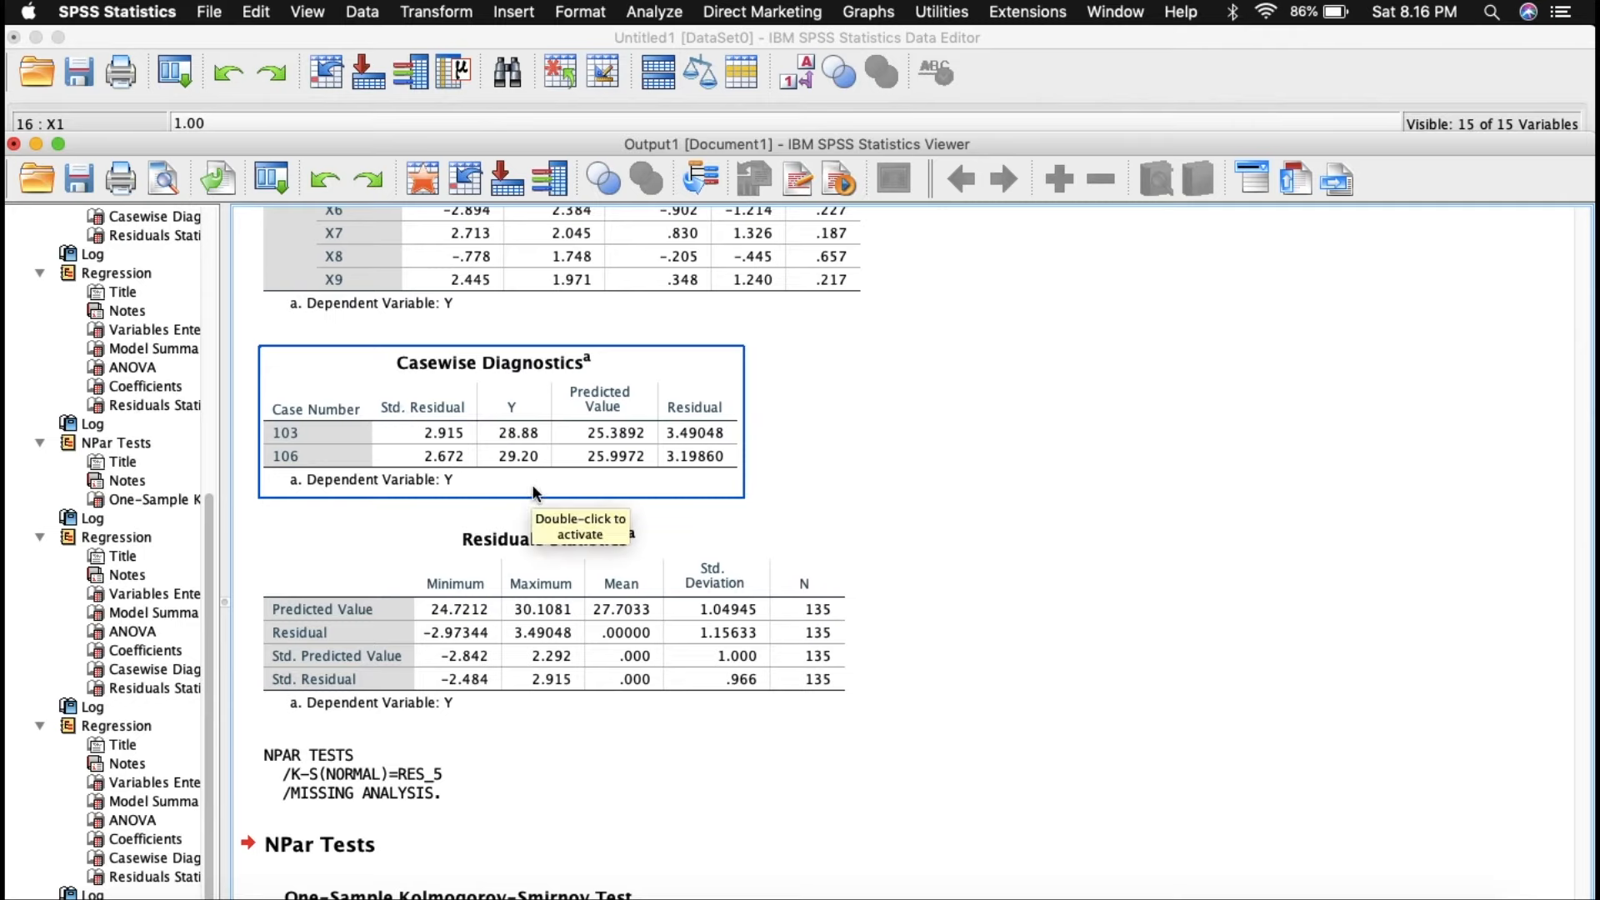
{"action": "scroll", "coordinate": [531, 491], "scroll_direction": "down", "scroll_amount": 4}
{"action": "scroll", "coordinate": [529, 467], "scroll_direction": "up", "scroll_amount": 2}
{"action": "scroll", "coordinate": [527, 460], "scroll_direction": "up", "scroll_amount": 6}
{"action": "scroll", "coordinate": [523, 452], "scroll_direction": "down", "scroll_amount": 8}
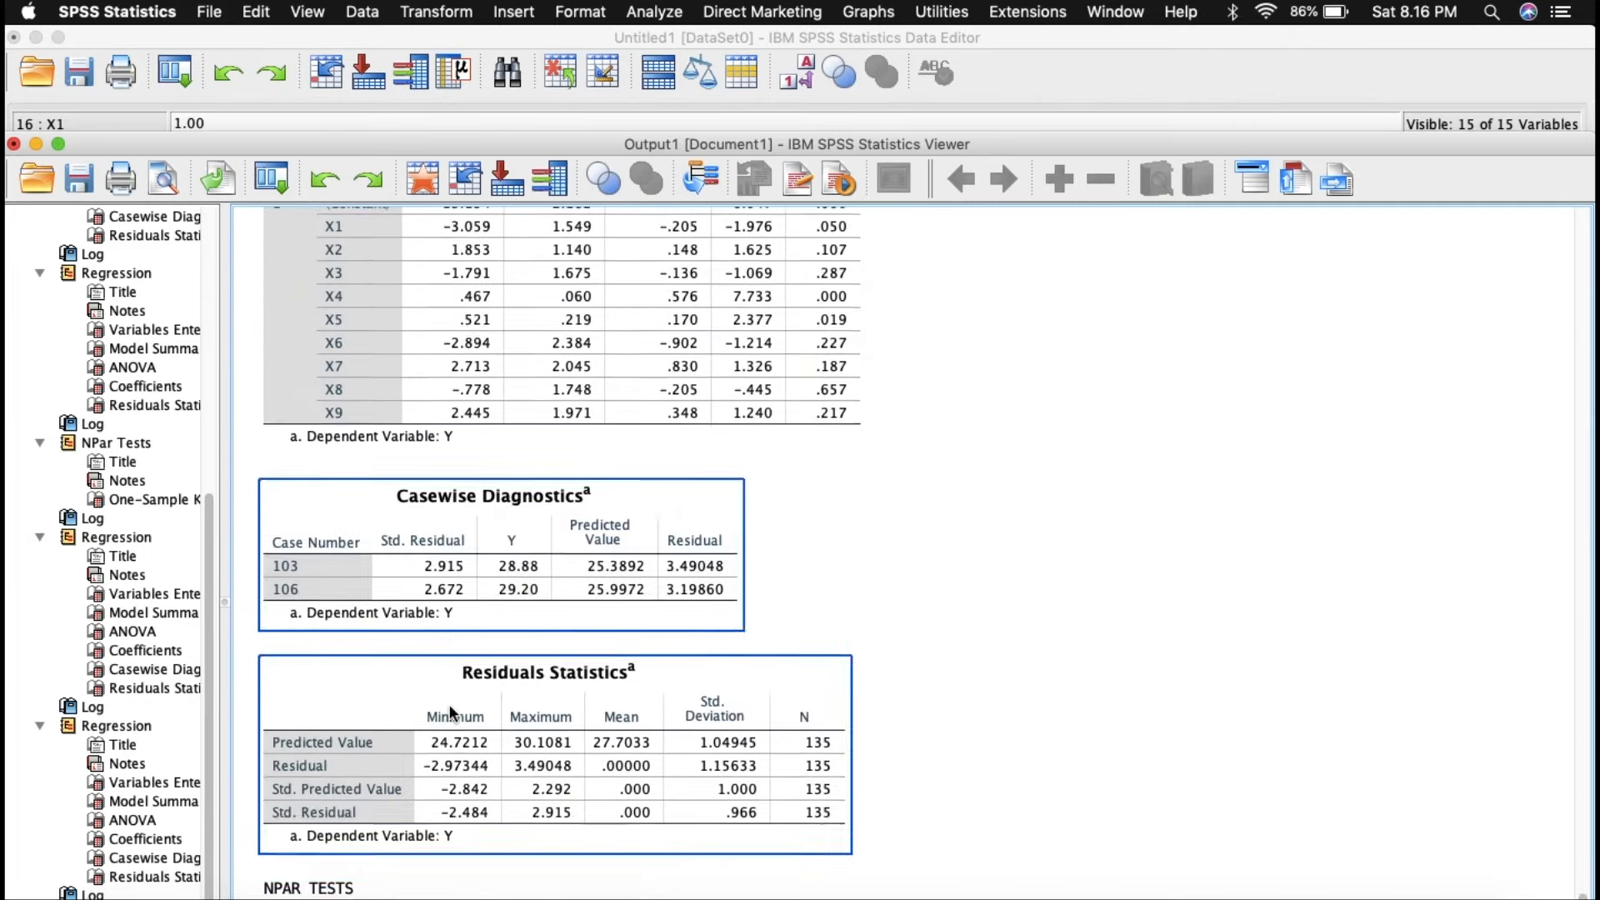
{"action": "scroll", "coordinate": [449, 710], "scroll_direction": "up", "scroll_amount": 2}
{"action": "scroll", "coordinate": [449, 703], "scroll_direction": "up", "scroll_amount": 2}
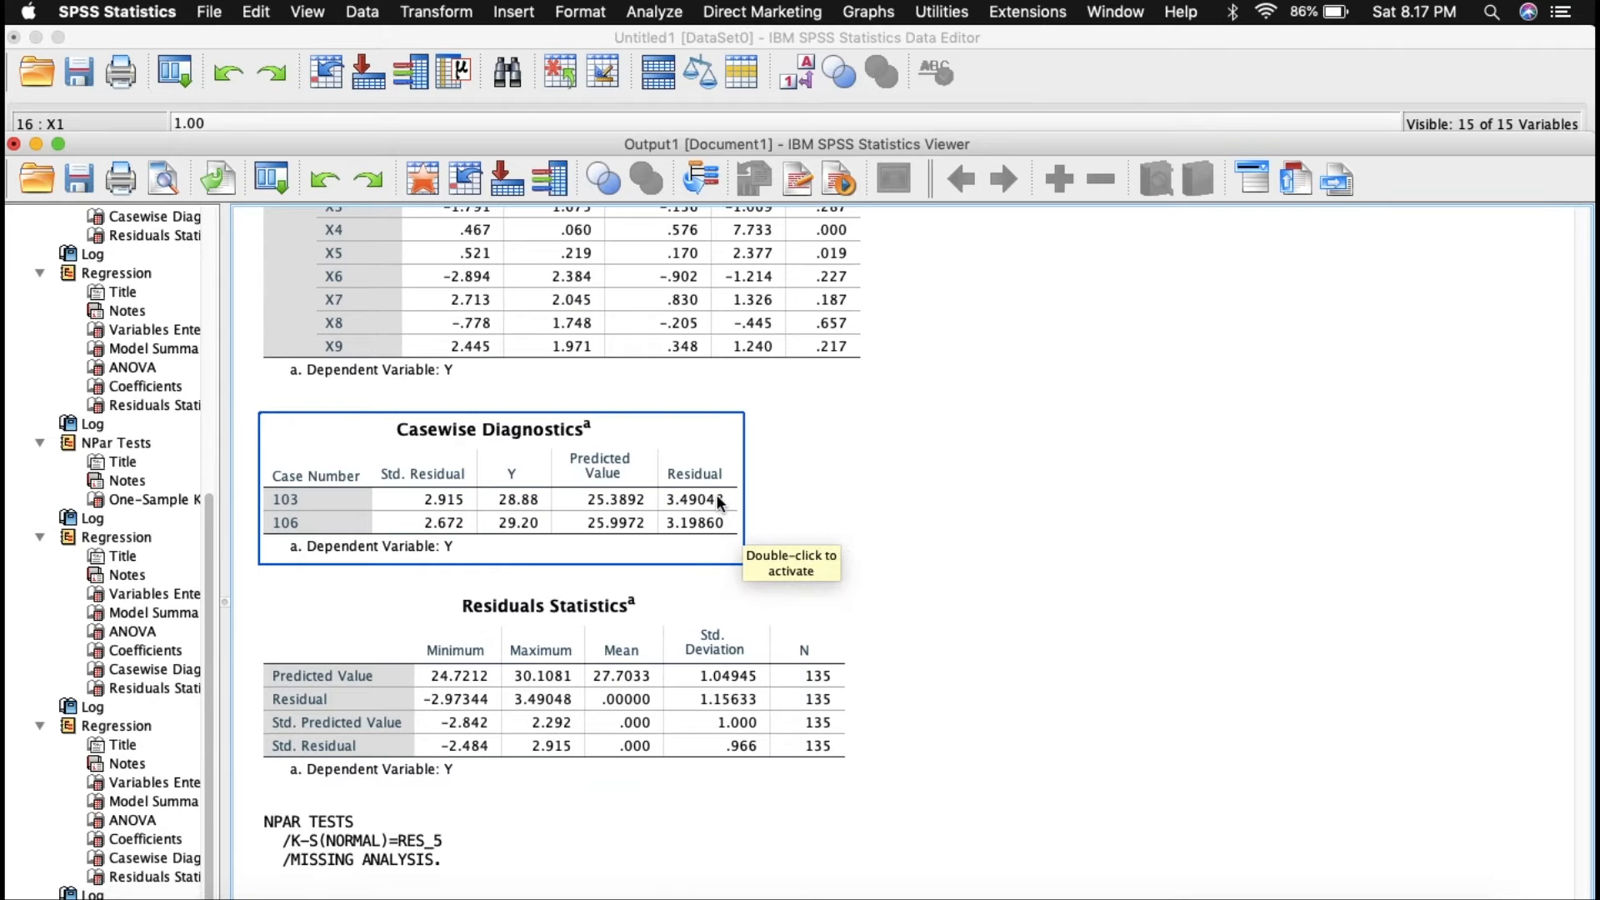
{"action": "left_click", "coordinate": [555, 37]}
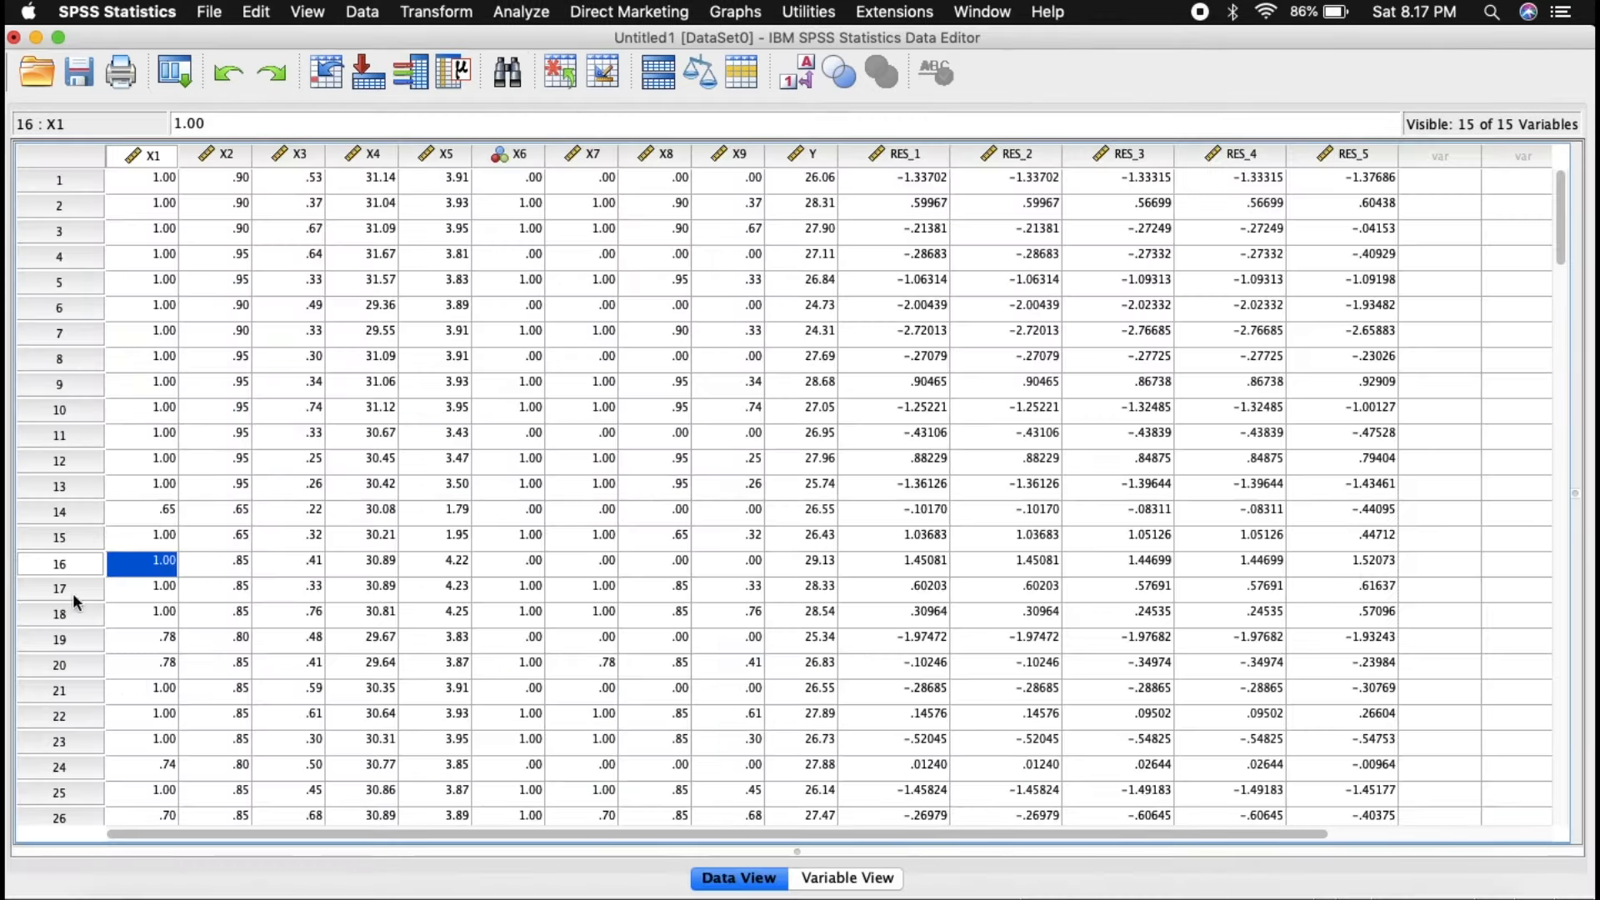
{"action": "scroll", "coordinate": [77, 667], "scroll_direction": "down", "scroll_amount": 15}
{"action": "scroll", "coordinate": [76, 667], "scroll_direction": "down", "scroll_amount": 13}
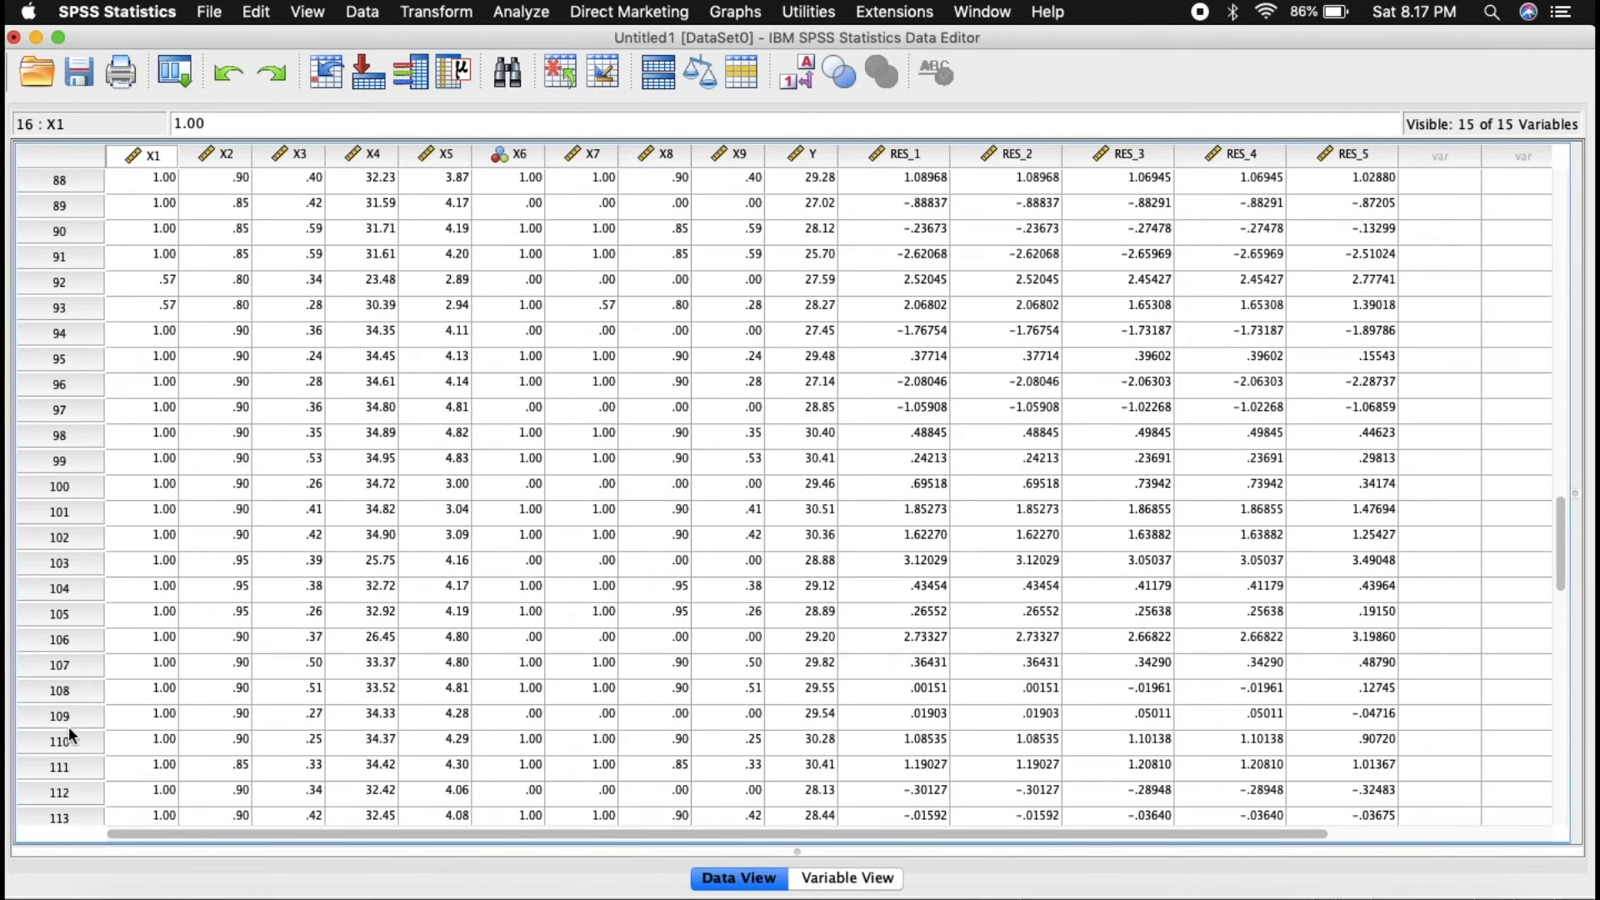
{"action": "right_click", "coordinate": [68, 563]}
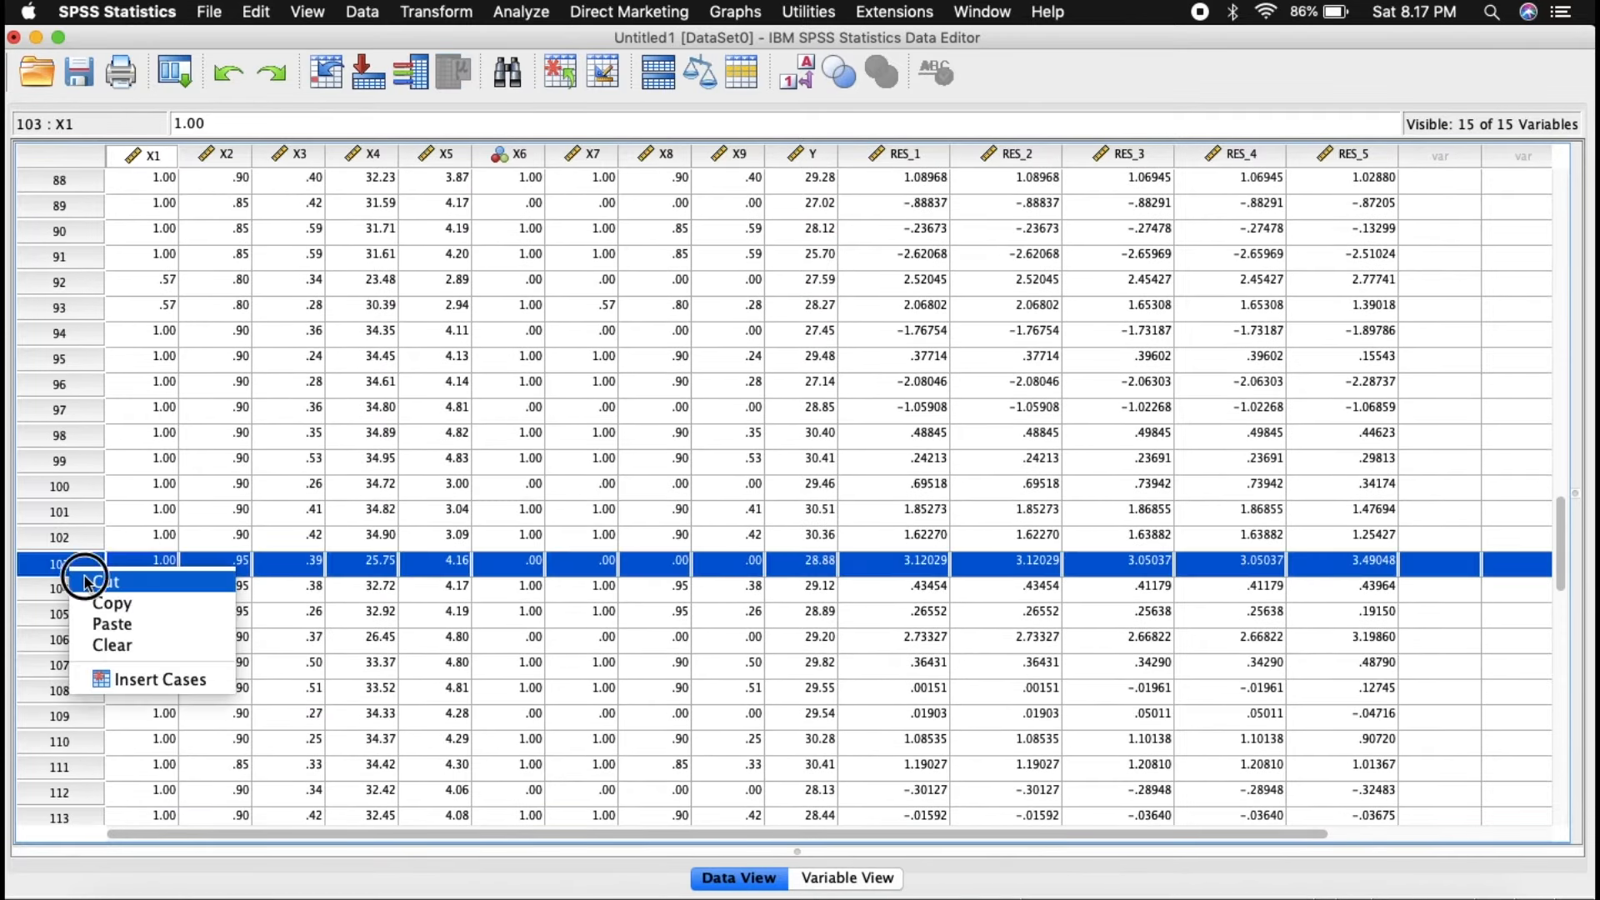
{"action": "left_click", "coordinate": [92, 580]}
- Rerun the linear regression of Y on X1 to X9 without case 103, keeping the existing settings
{"action": "left_click", "coordinate": [519, 13]}
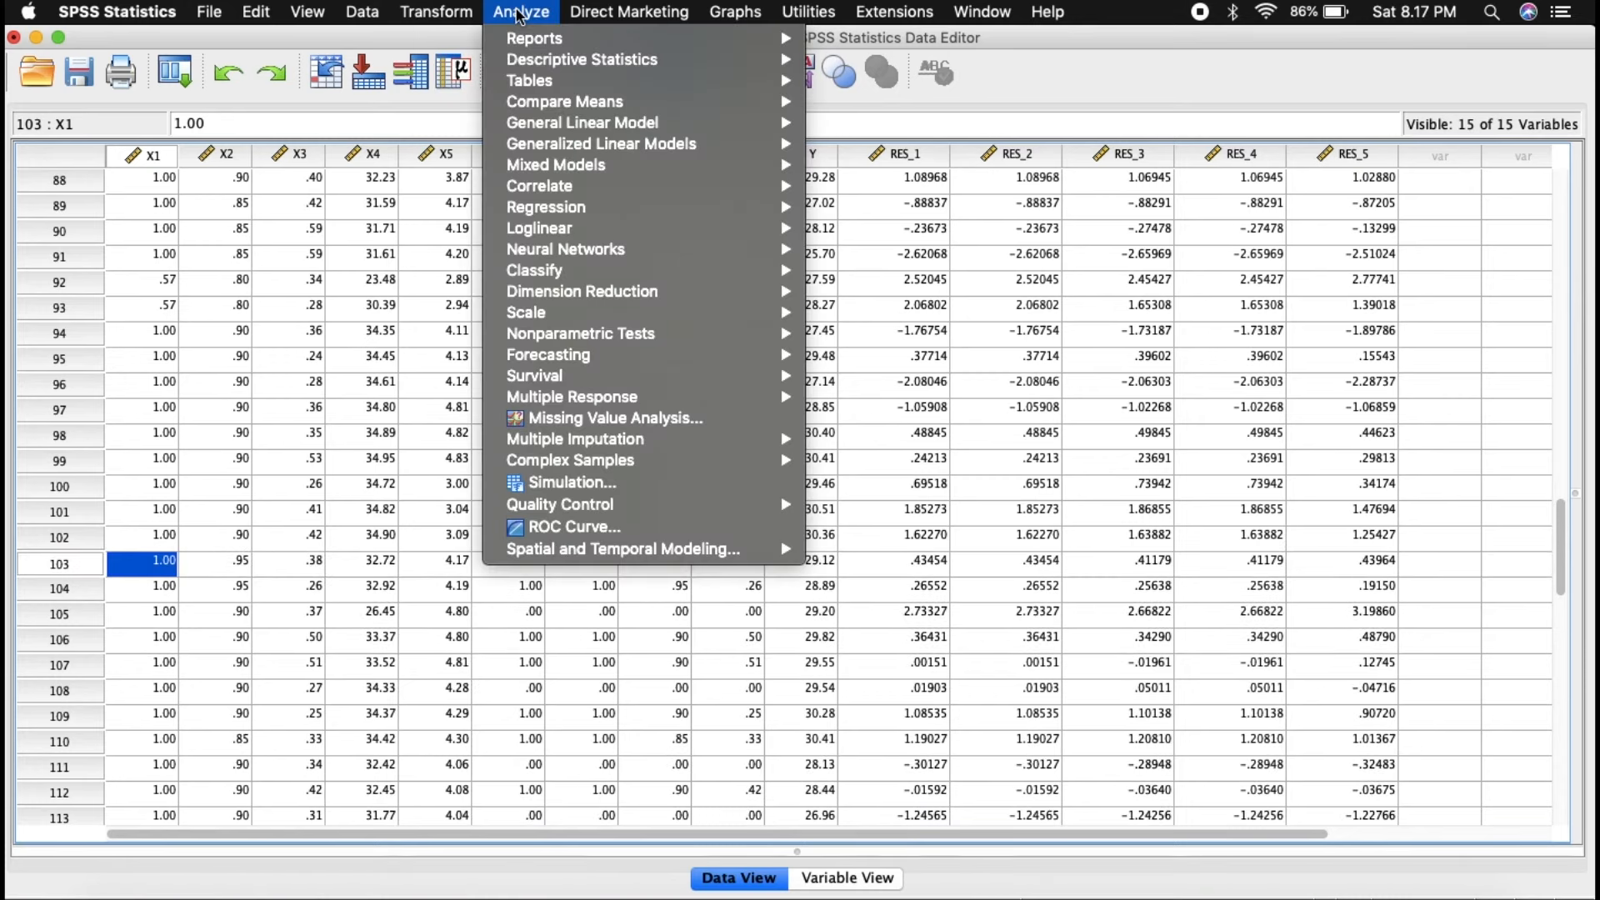
{"action": "mouse_move", "coordinate": [578, 218]}
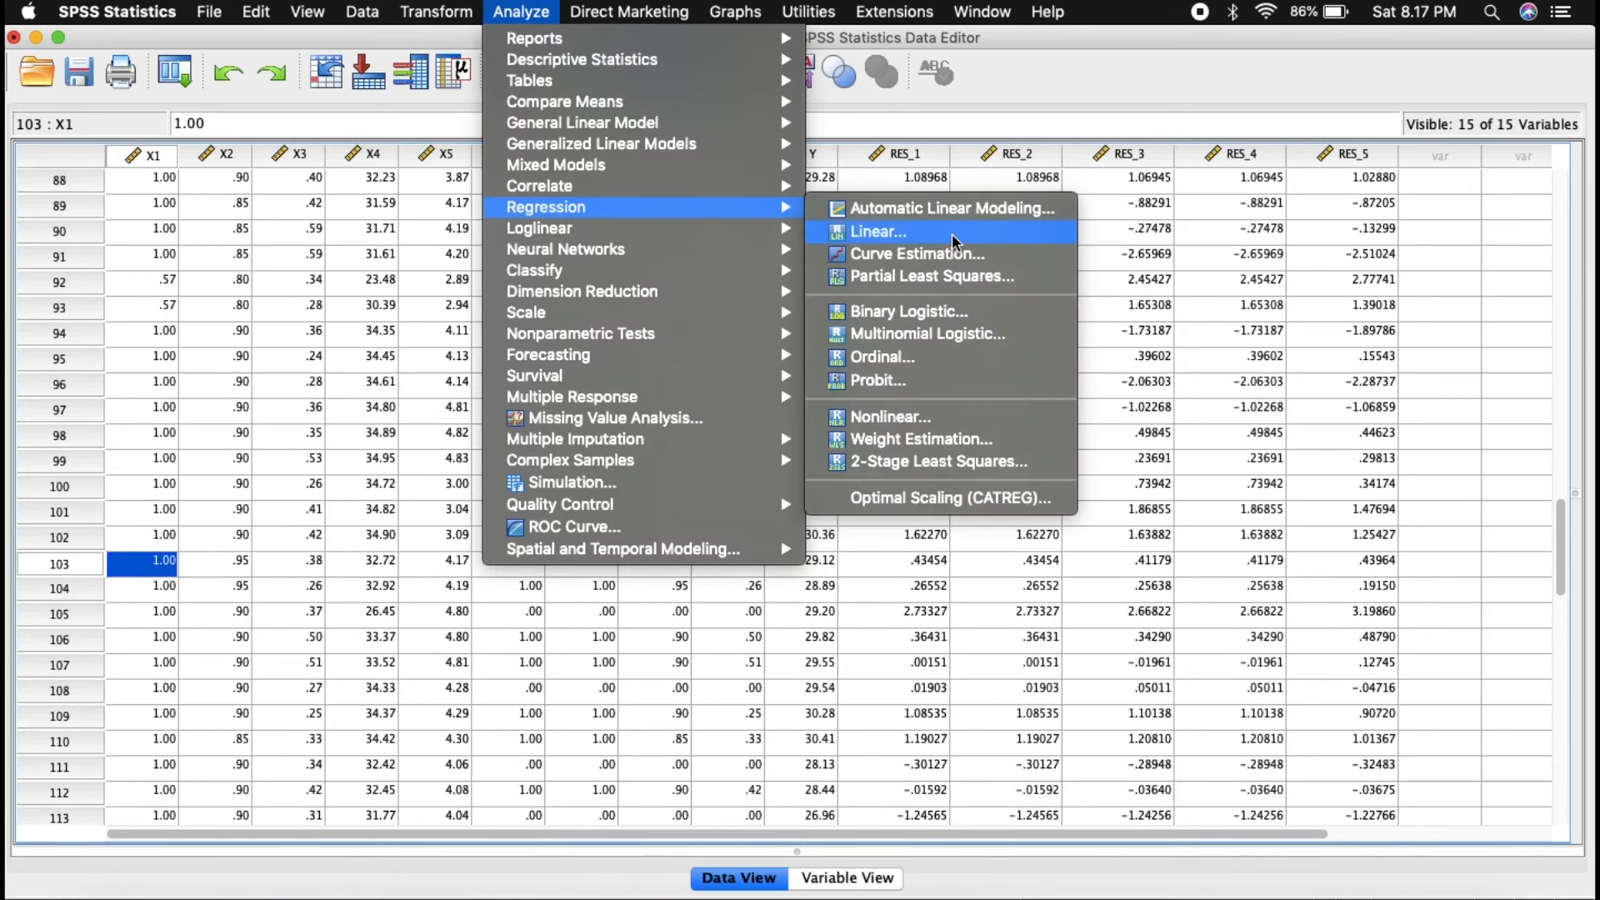
{"action": "left_click", "coordinate": [951, 233]}
{"action": "left_click", "coordinate": [763, 681]}
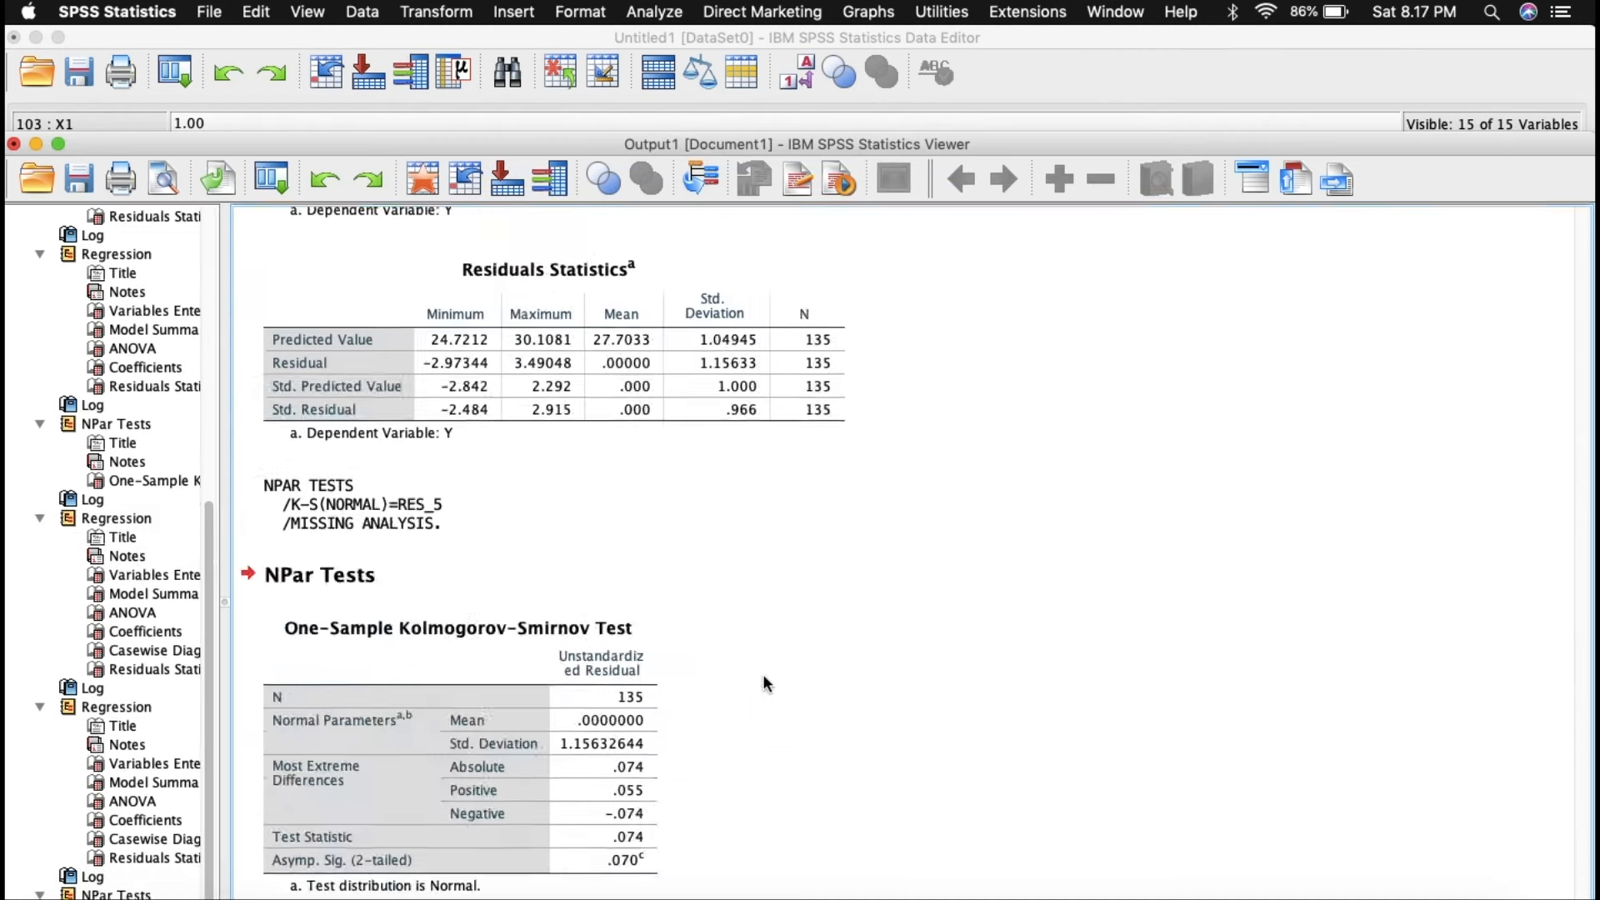
- Open the one-sample Kolmogorov-Smirnov test and remove Unstandardized Residual [RES_5] from the test variables
{"action": "left_click", "coordinate": [671, 15]}
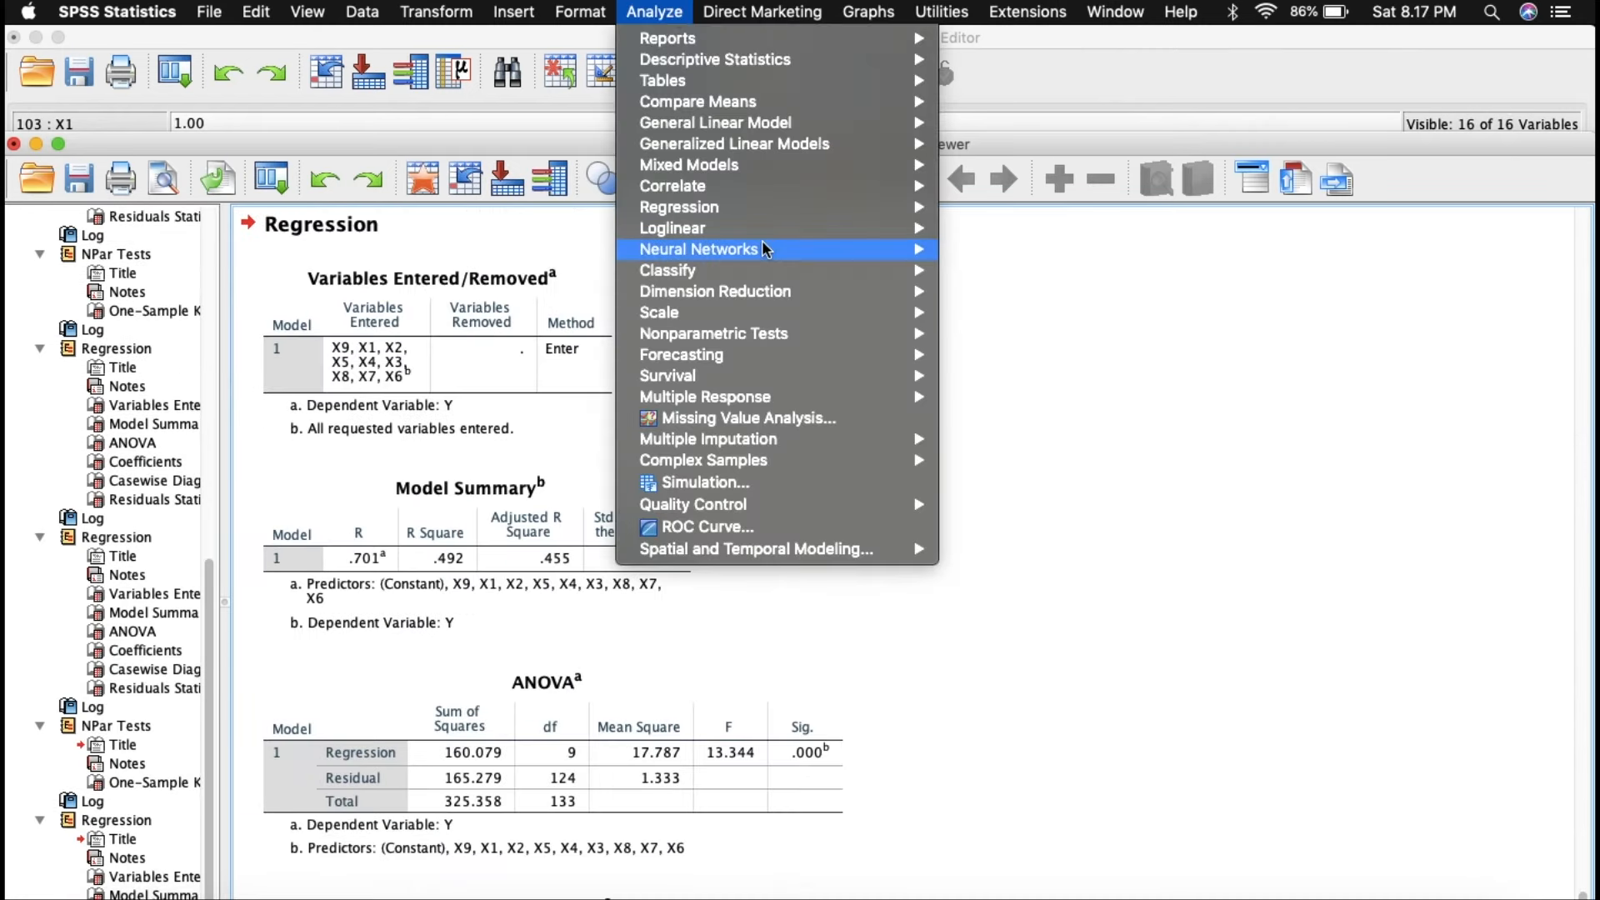
{"action": "mouse_move", "coordinate": [766, 332]}
{"action": "left_click", "coordinate": [1058, 403]}
{"action": "left_click", "coordinate": [654, 11]}
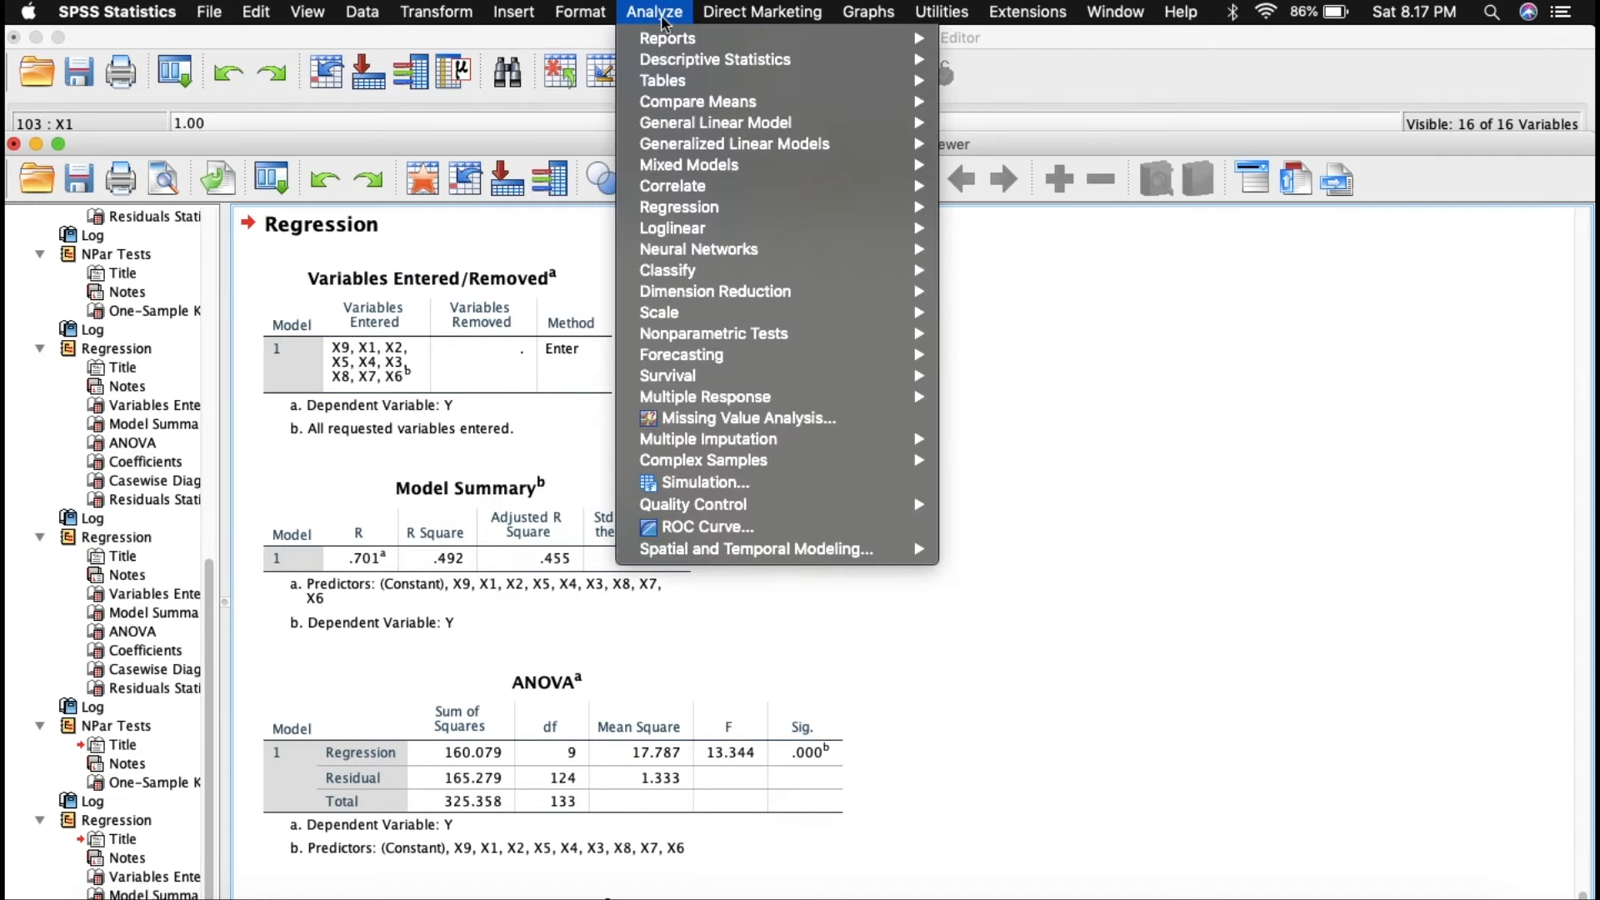
{"action": "mouse_move", "coordinate": [777, 353]}
{"action": "mouse_move", "coordinate": [1064, 405]}
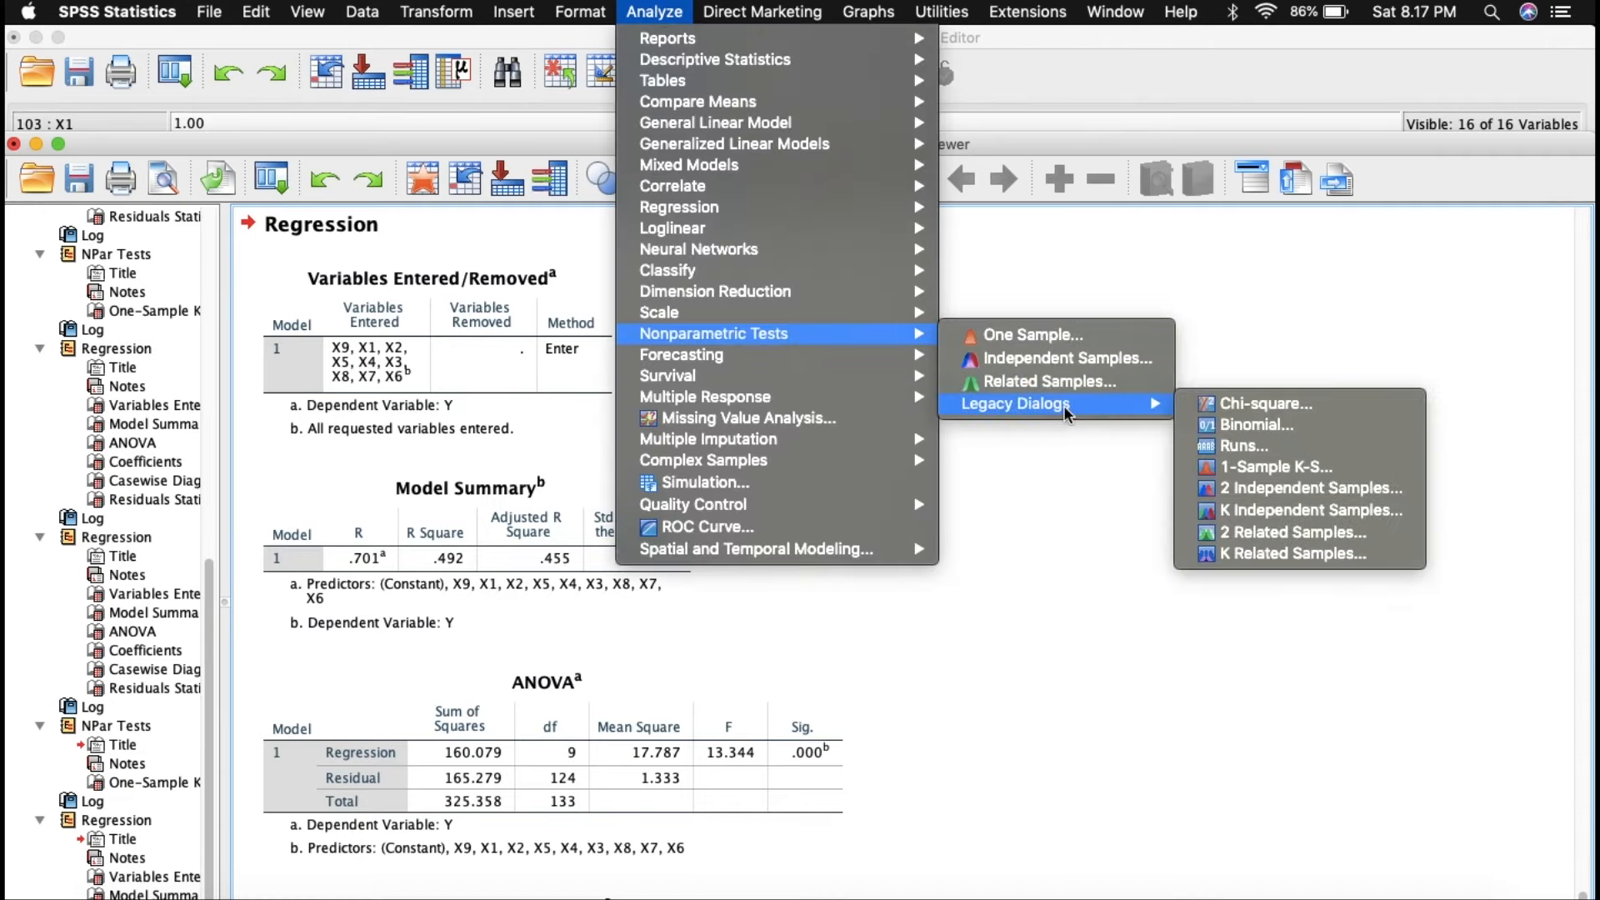
{"action": "left_click", "coordinate": [1296, 468]}
{"action": "left_click", "coordinate": [759, 194]}
{"action": "left_click", "coordinate": [542, 276]}
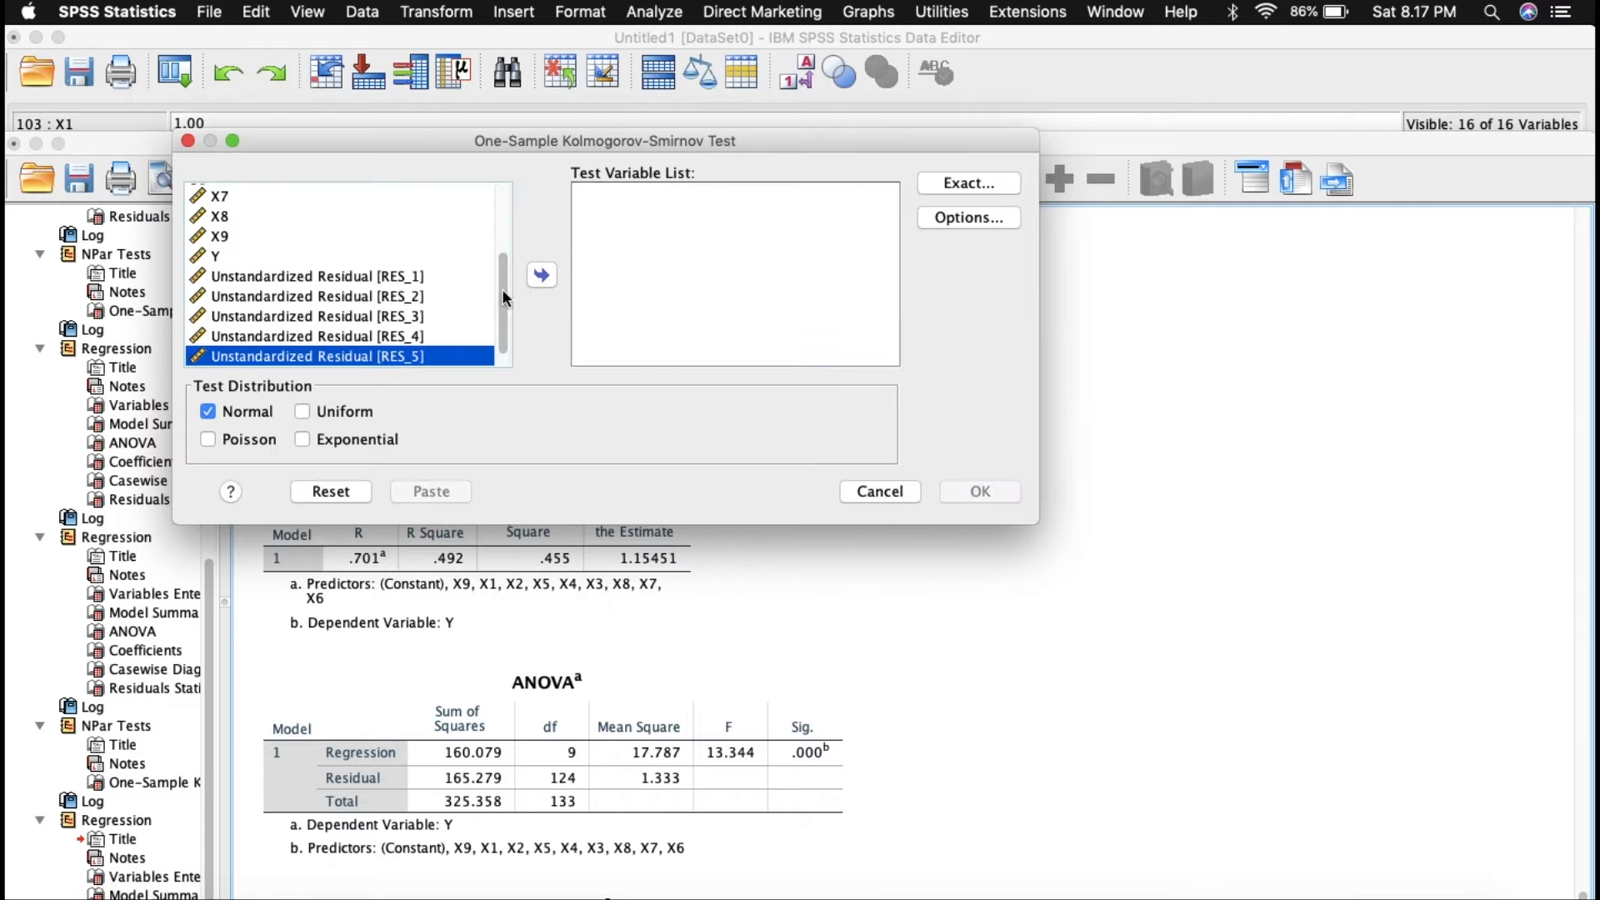
- Run the normality test on Unstandardized Residual [RES_6] and compare its significance with the previous Kolmogorov-Smirnov result
{"action": "scroll", "coordinate": [502, 310], "scroll_direction": "down", "scroll_amount": 1}
{"action": "left_click", "coordinate": [427, 356]}
{"action": "left_click", "coordinate": [542, 275]}
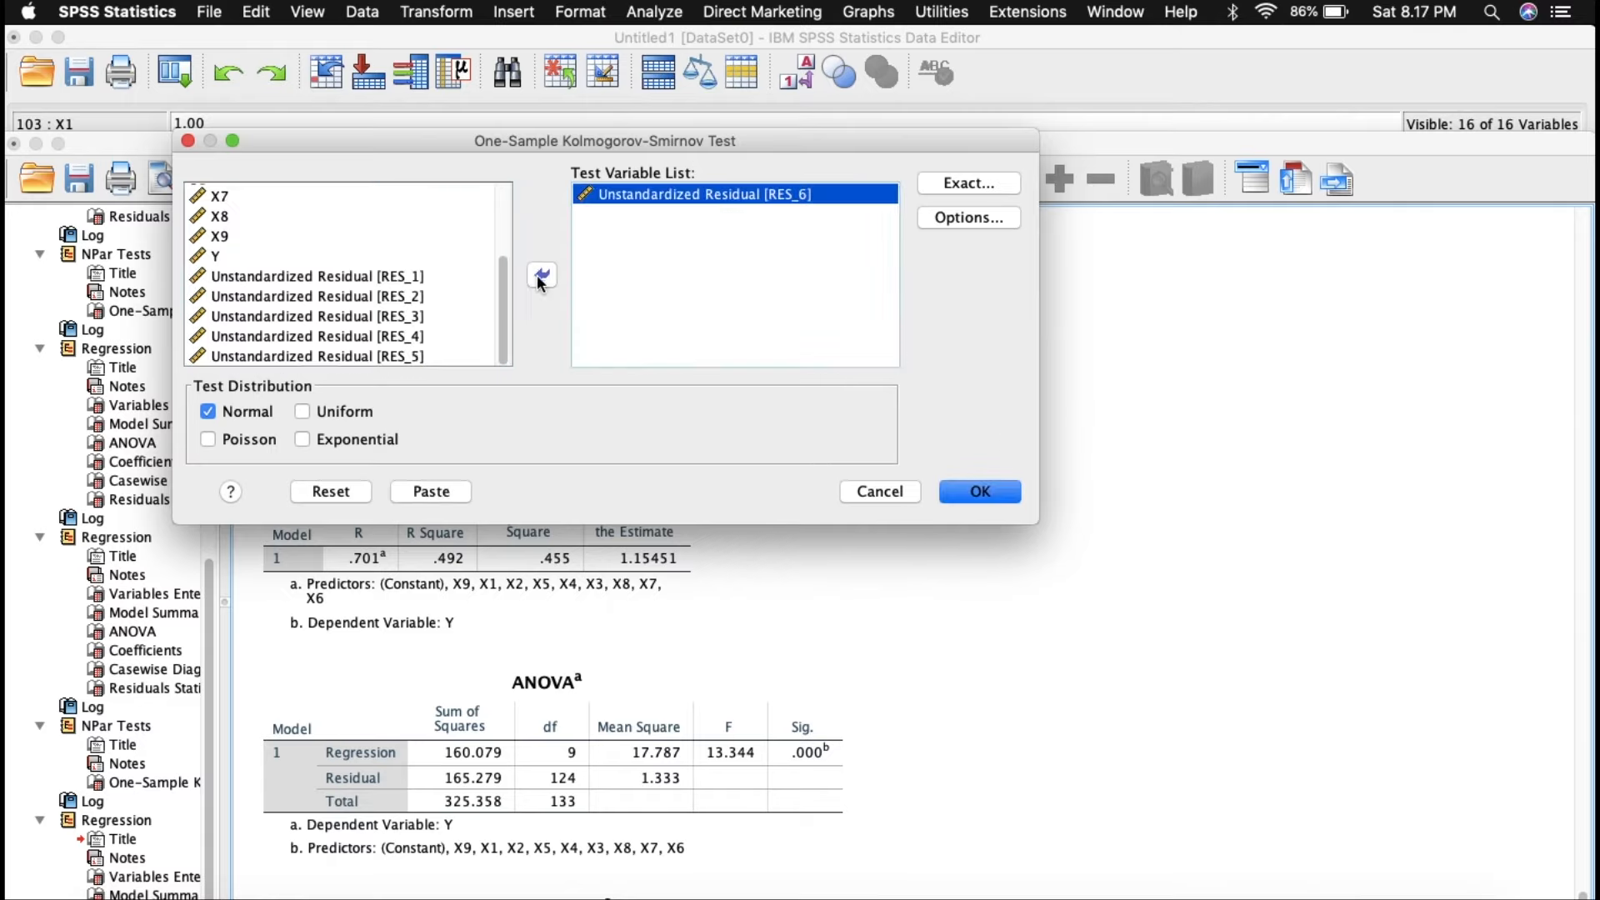
{"action": "left_click", "coordinate": [1000, 492]}
{"action": "left_click", "coordinate": [1008, 487]}
{"action": "left_click", "coordinate": [652, 868]}
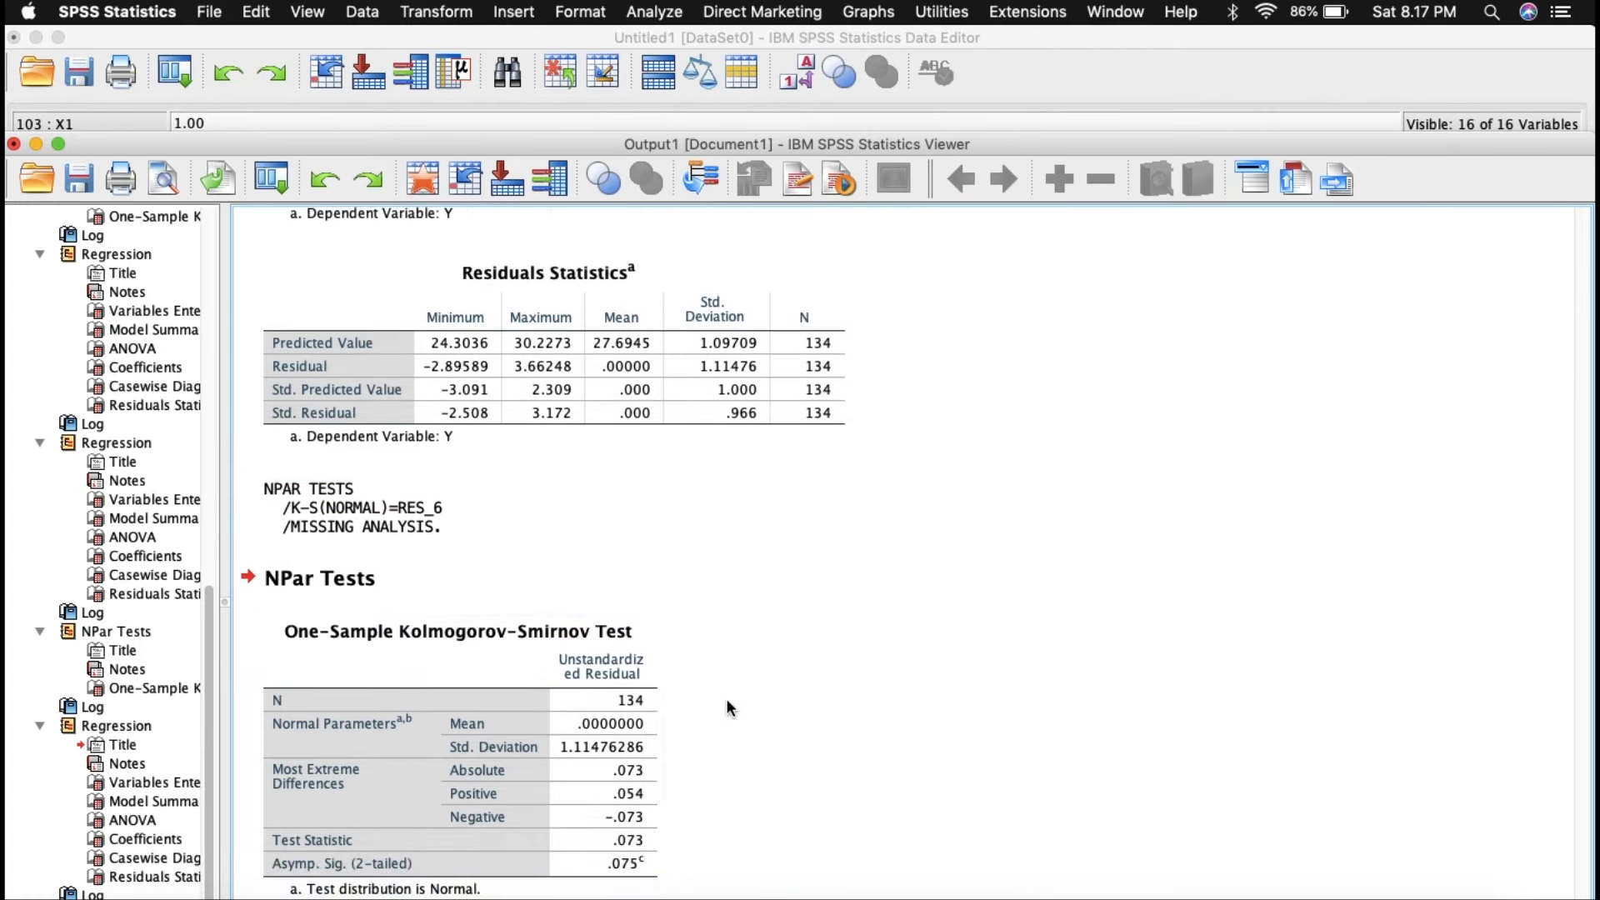
{"action": "scroll", "coordinate": [728, 708], "scroll_direction": "up", "scroll_amount": 7}
{"action": "scroll", "coordinate": [728, 708], "scroll_direction": "up", "scroll_amount": 14}
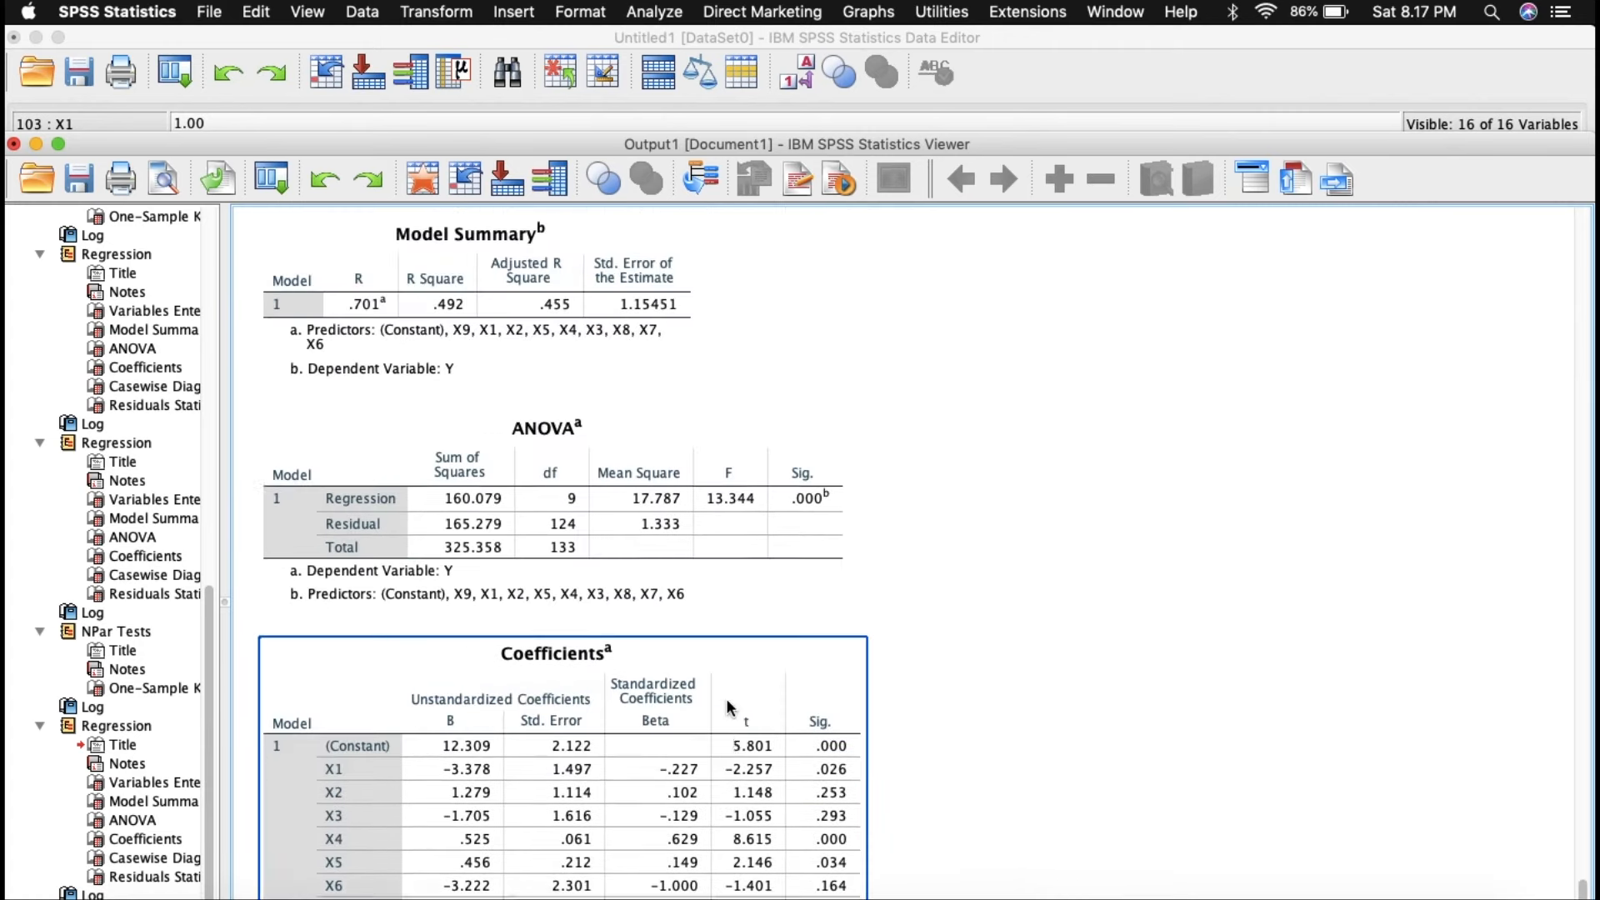
{"action": "scroll", "coordinate": [729, 708], "scroll_direction": "up", "scroll_amount": 8}
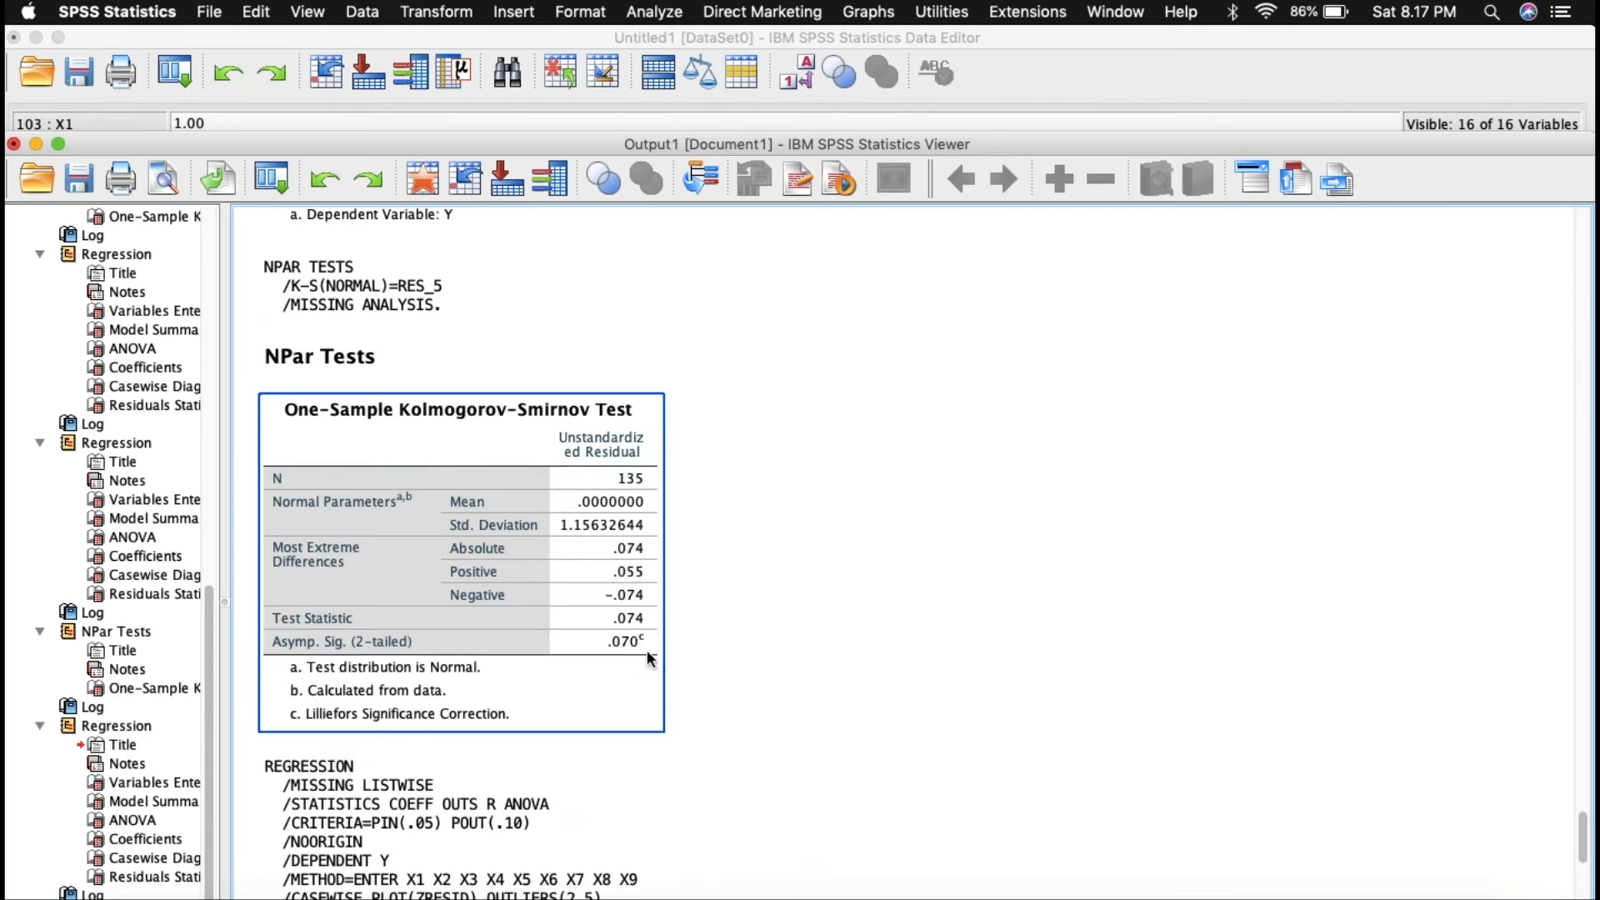
{"action": "scroll", "coordinate": [643, 645], "scroll_direction": "down", "scroll_amount": 20}
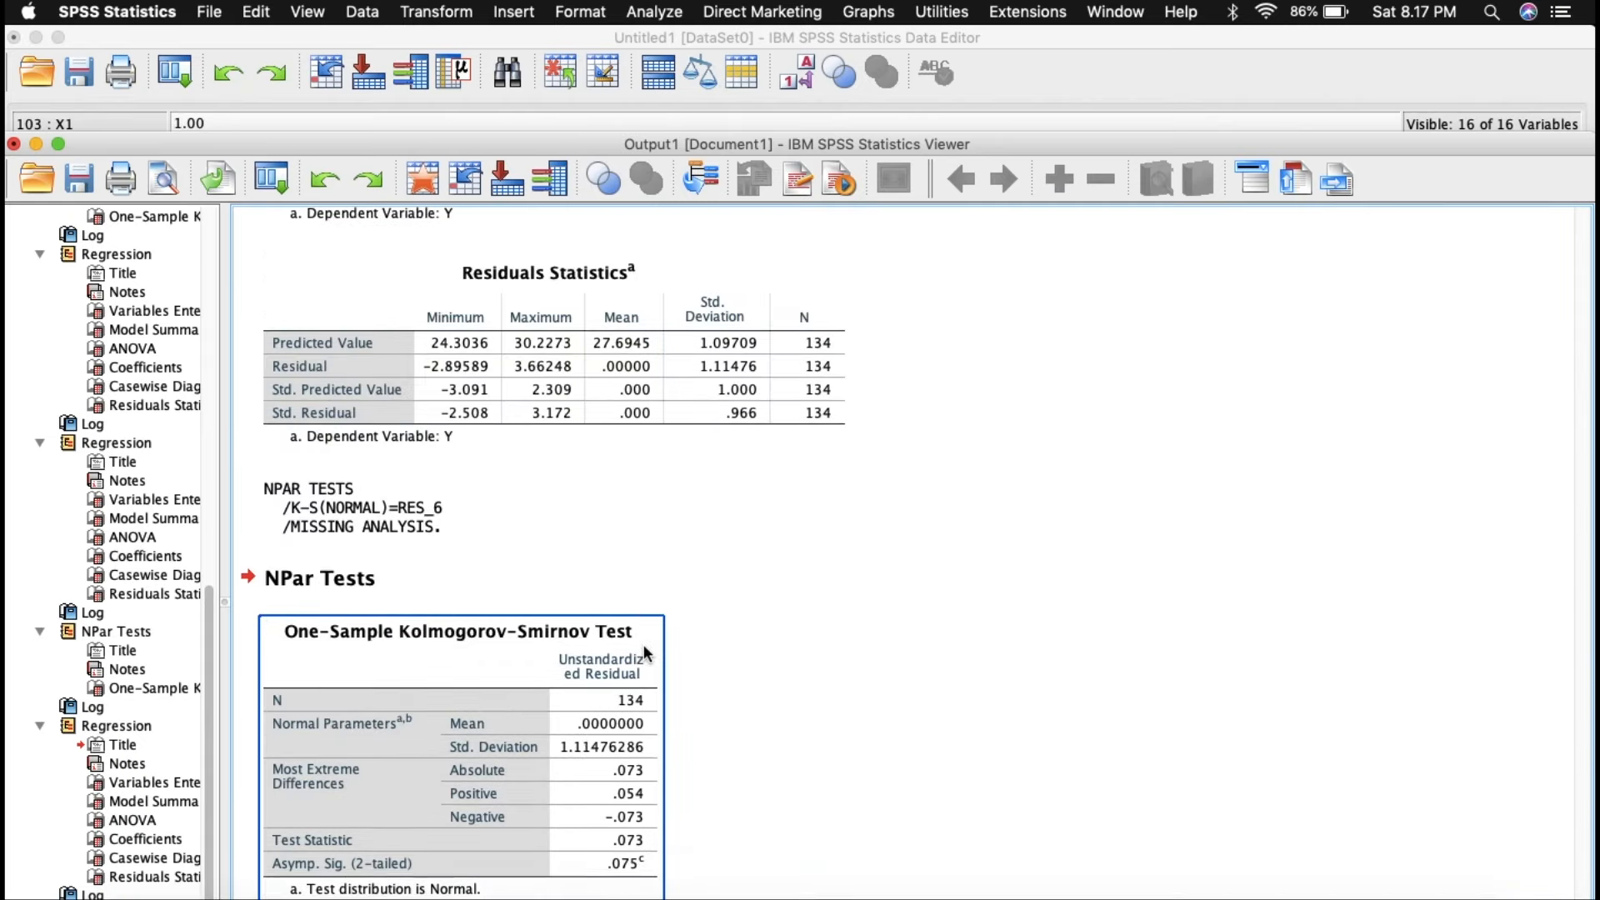
- Open the statistics options of the linear regression
{"action": "left_click", "coordinate": [651, 12]}
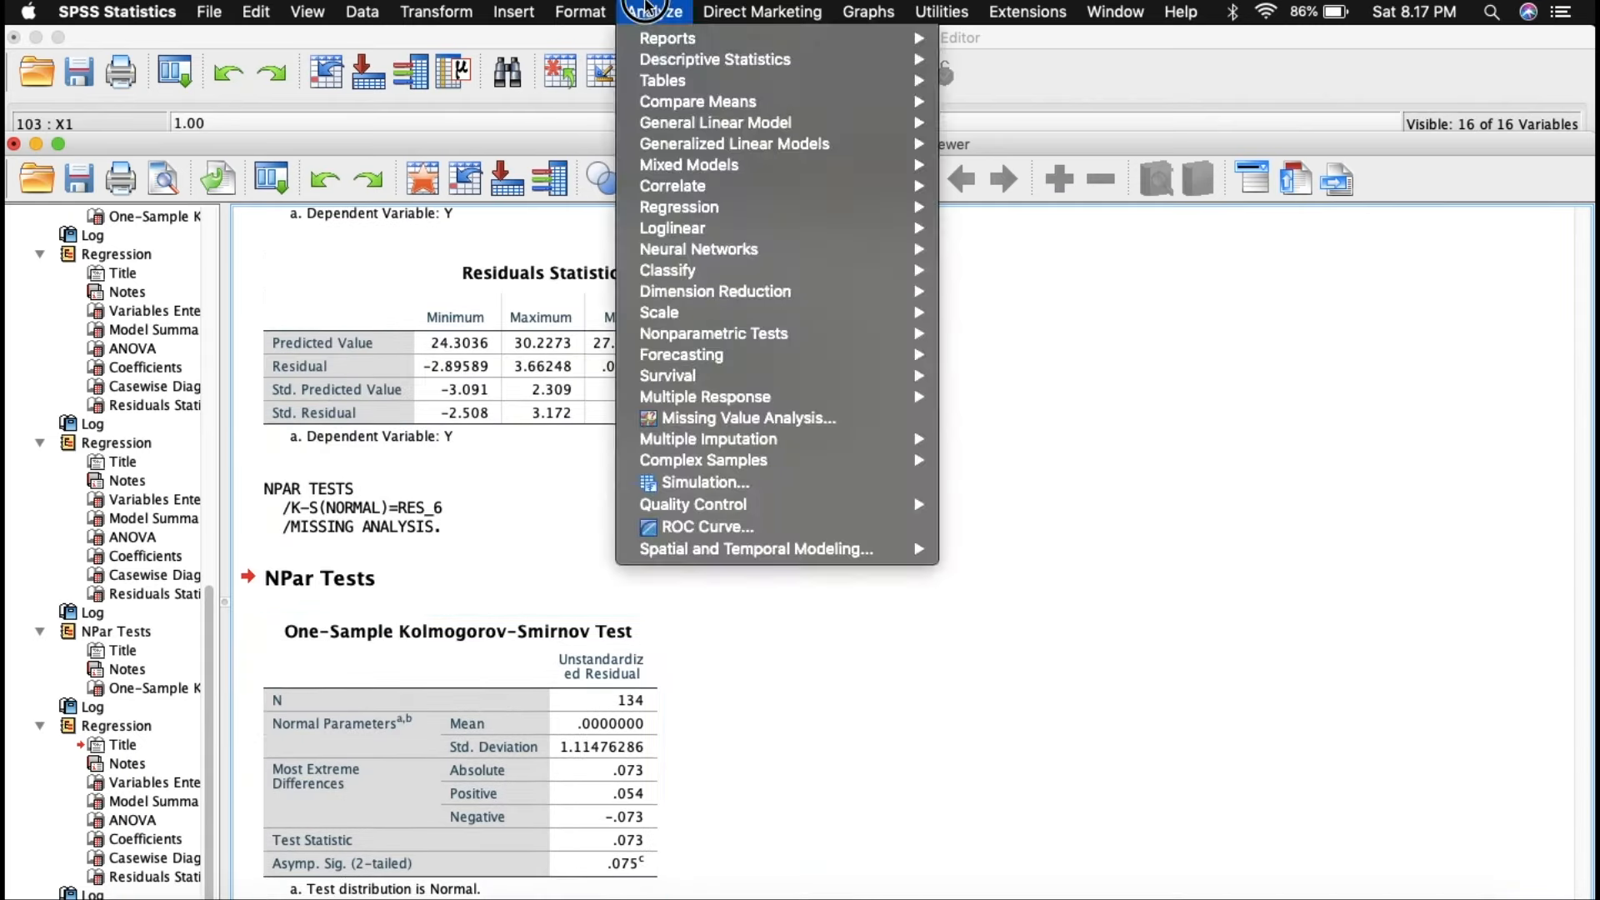
{"action": "mouse_move", "coordinate": [718, 209]}
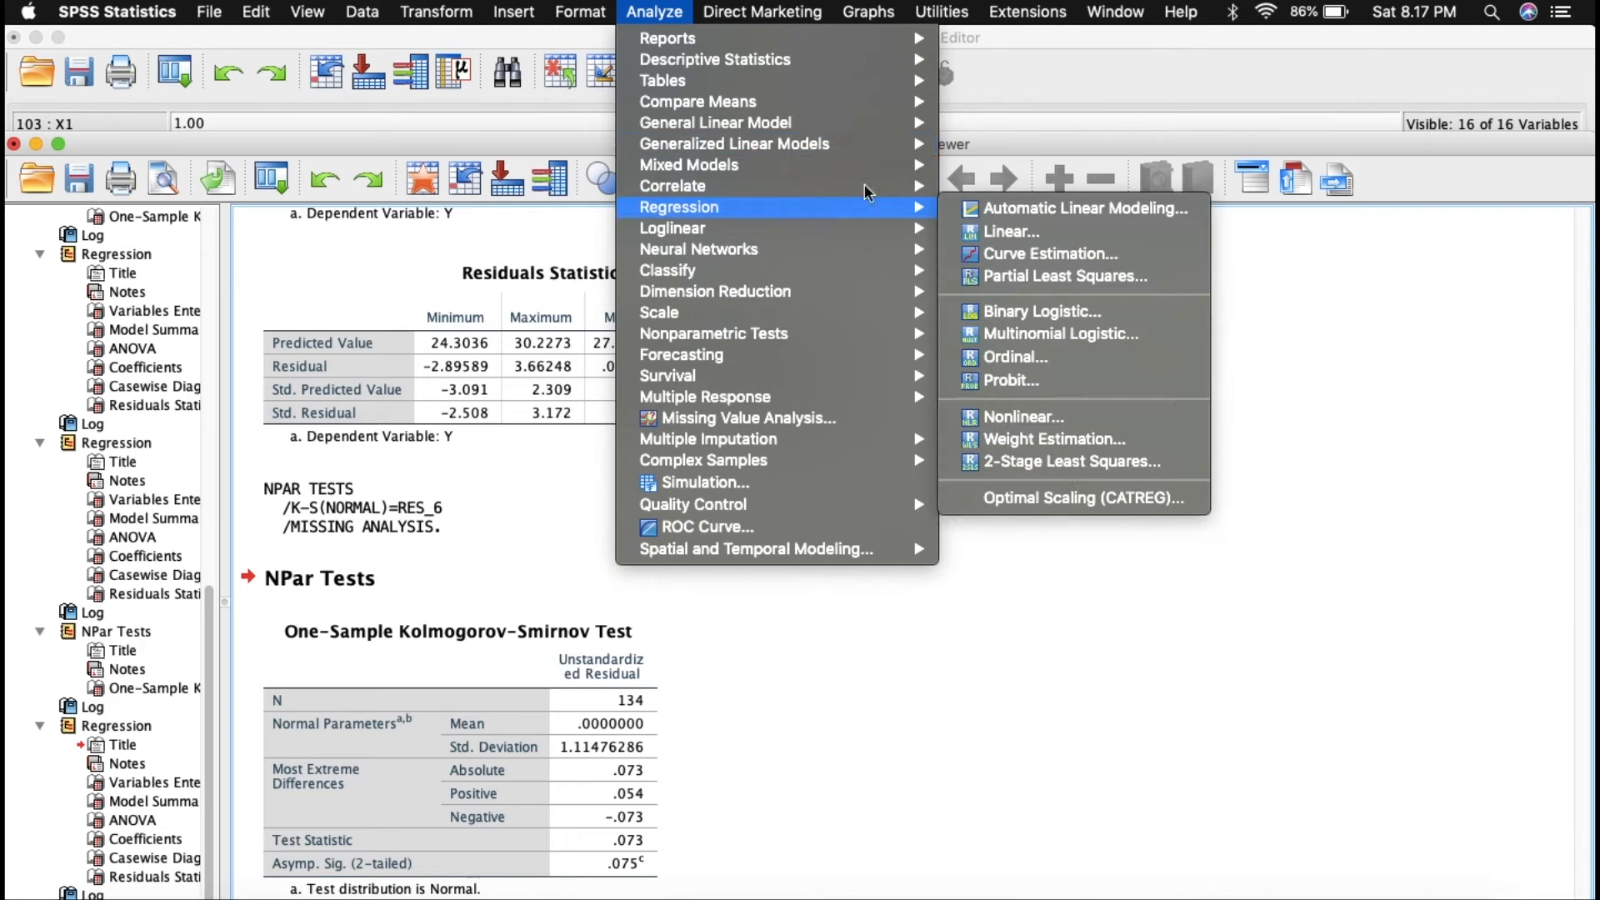
{"action": "left_click", "coordinate": [1049, 235]}
{"action": "left_click", "coordinate": [727, 286]}
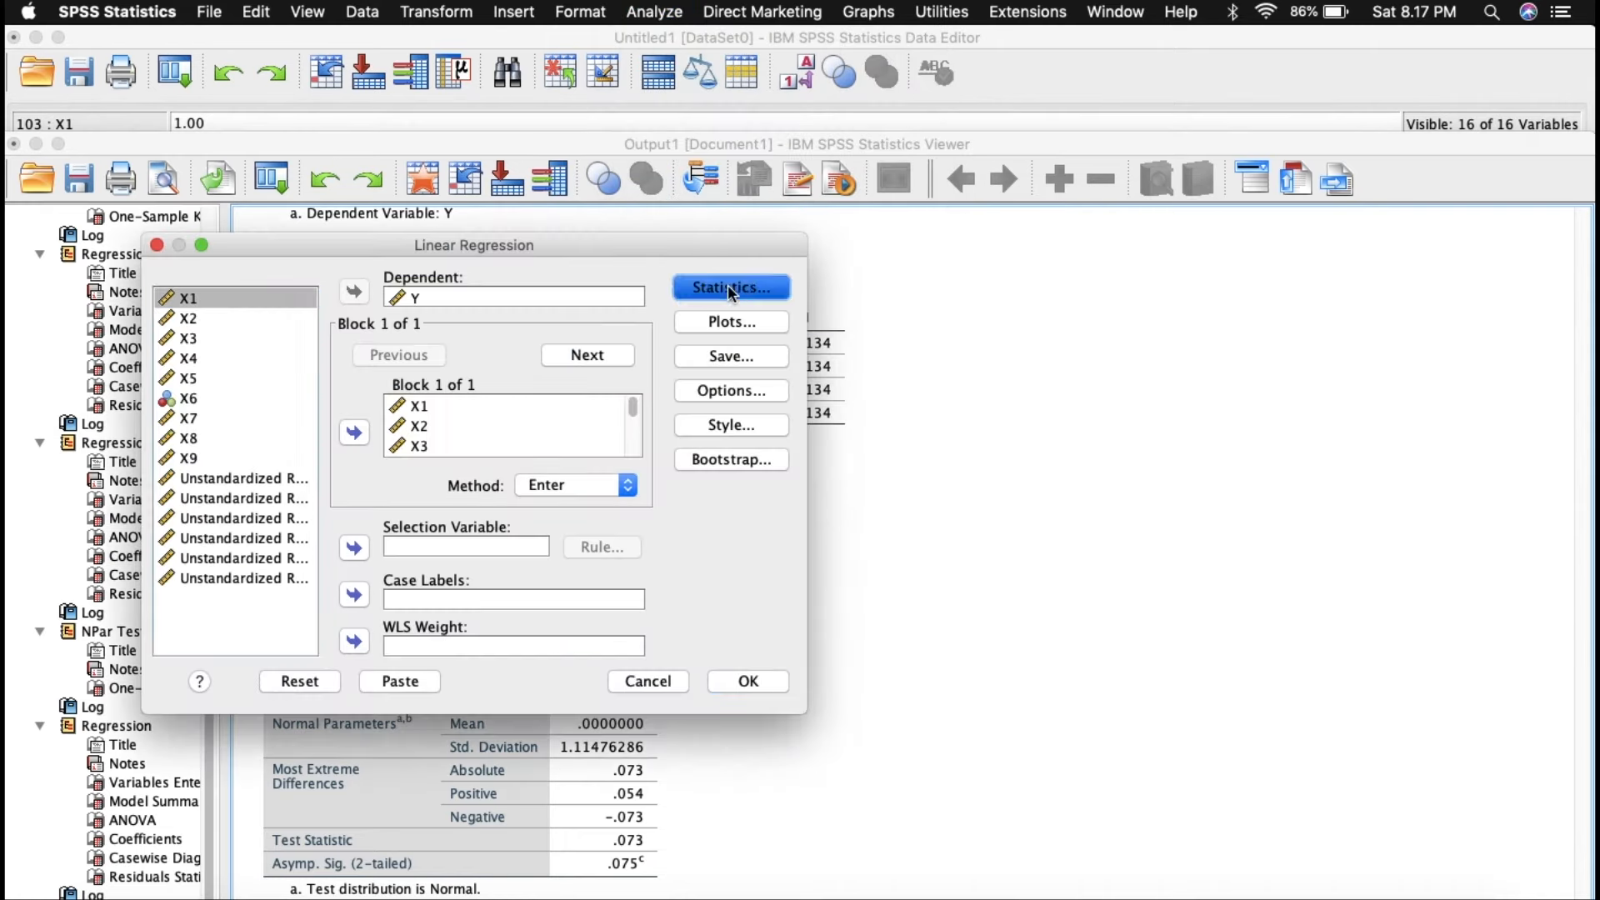